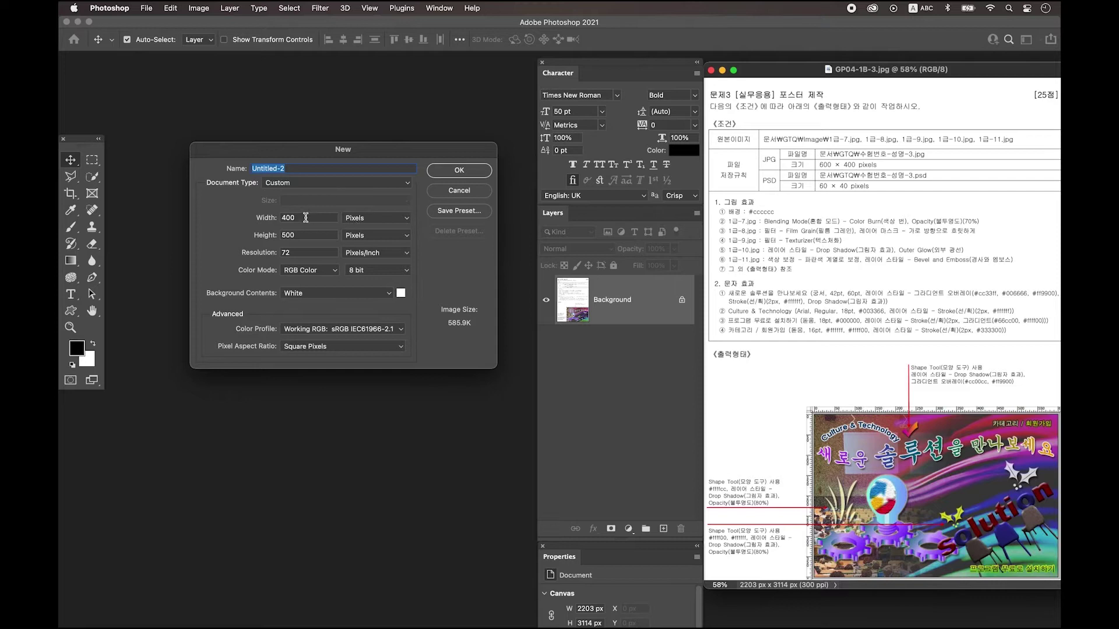
Create a new 600 × 400 px blank document.
{"action": "type", "text": "600"}
{"action": "key", "text": "Tab"}
{"action": "type", "text": "400"}
{"action": "left_click", "coordinate": [468, 172]}
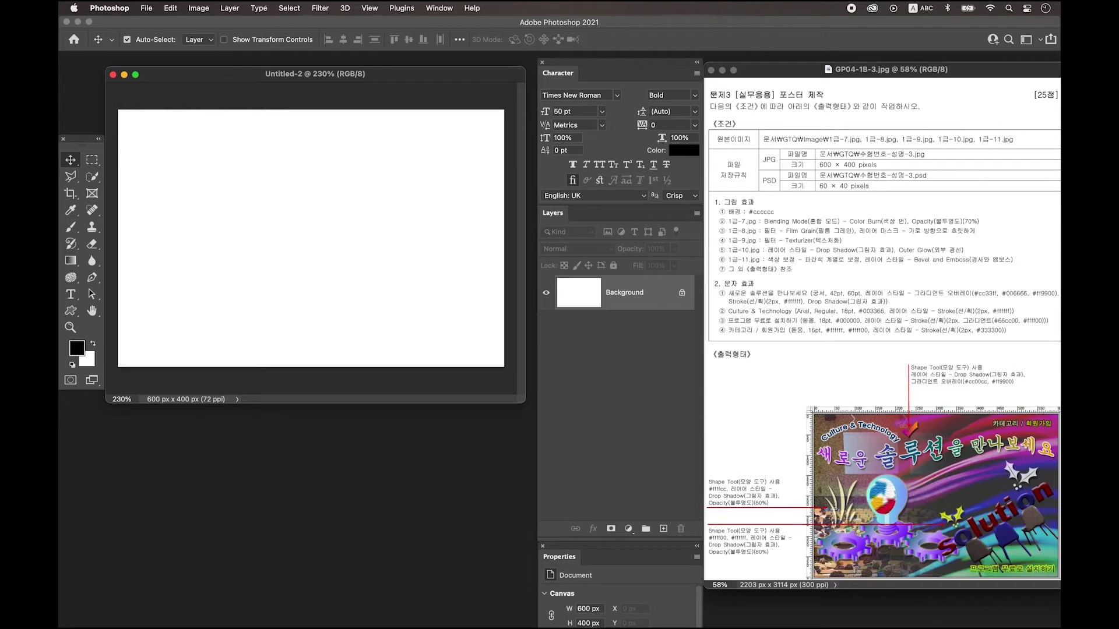
Show rulers, then save the file as a PSD on the desktop, named with the candidate's number and name.
{"action": "key", "text": "super+r"}
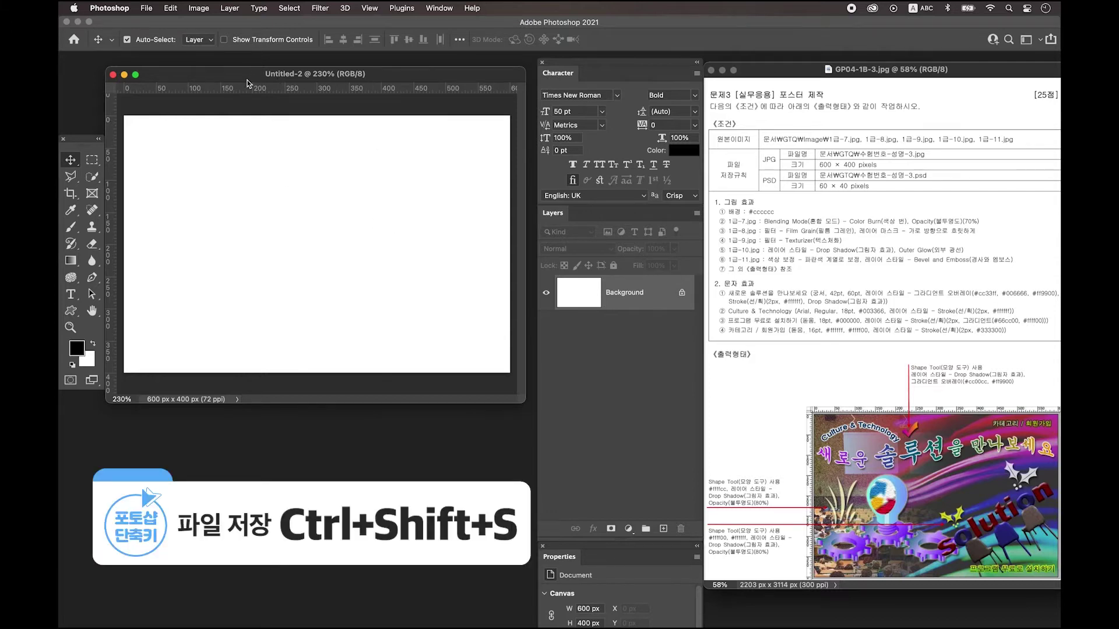
{"action": "left_click", "coordinate": [145, 9]}
{"action": "left_click", "coordinate": [169, 129]}
{"action": "left_click", "coordinate": [555, 416]}
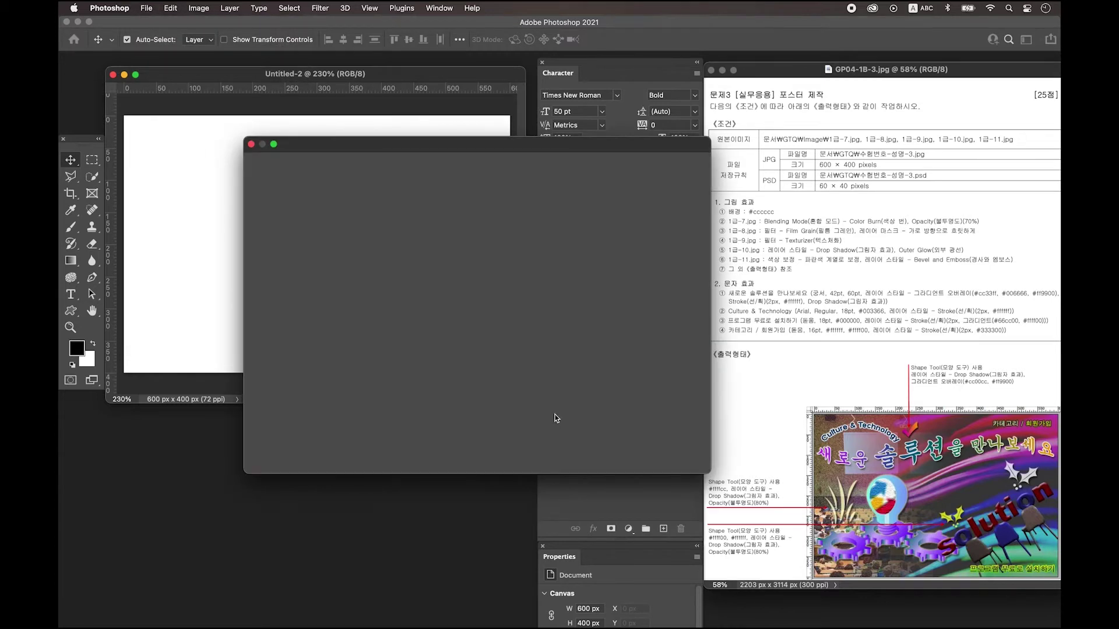
{"action": "left_click", "coordinate": [236, 135]}
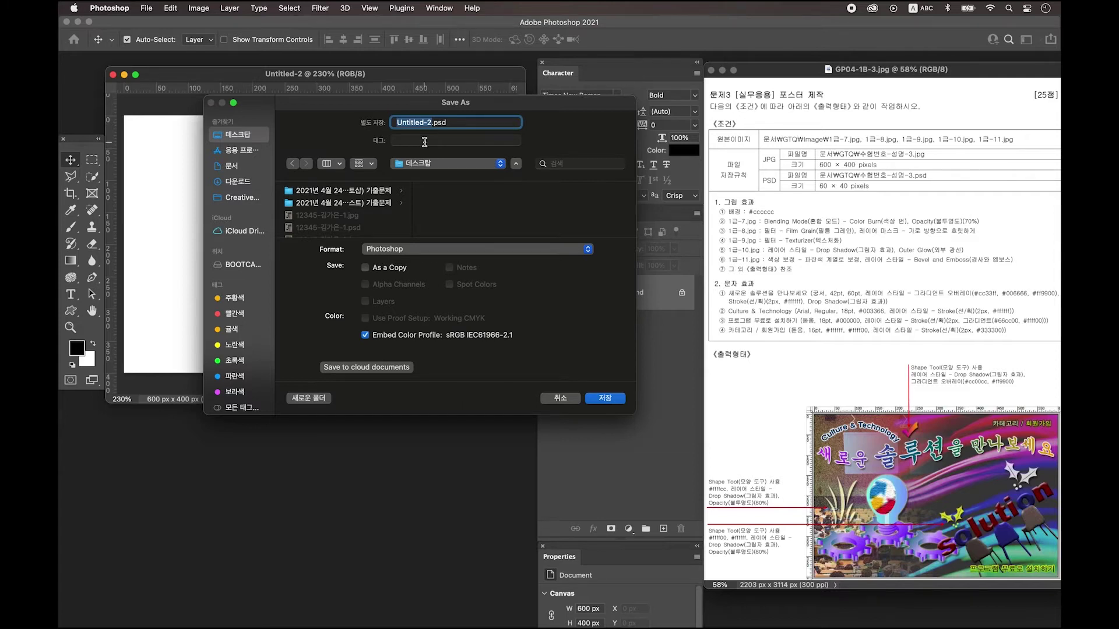
{"action": "type", "text": "12345-"}
{"action": "key", "text": "ctrl+space"}
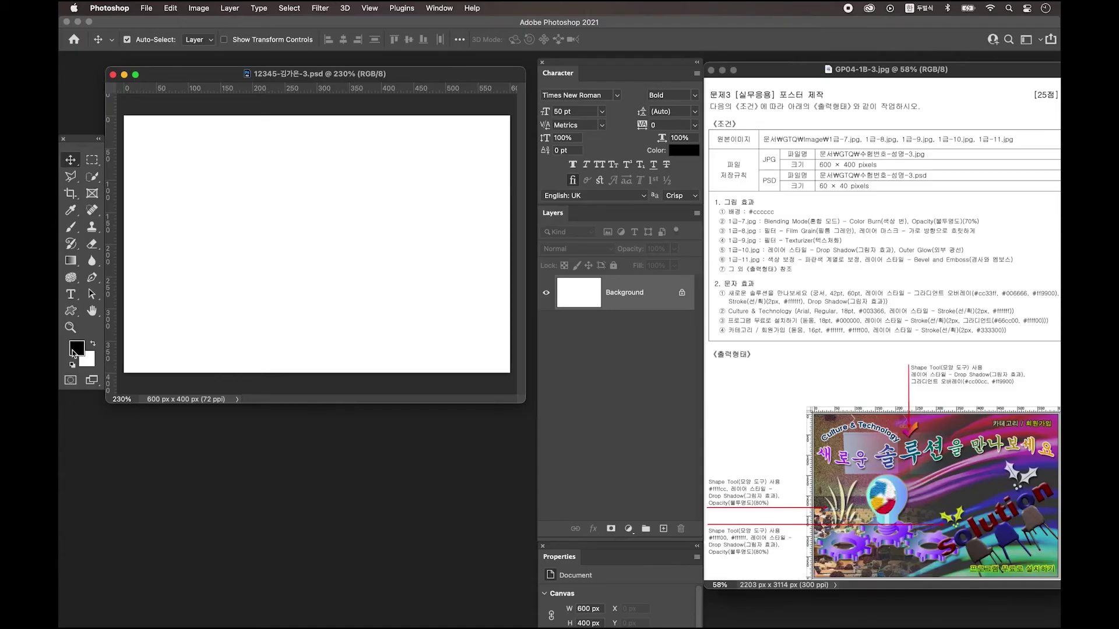
{"action": "left_click", "coordinate": [76, 352]}
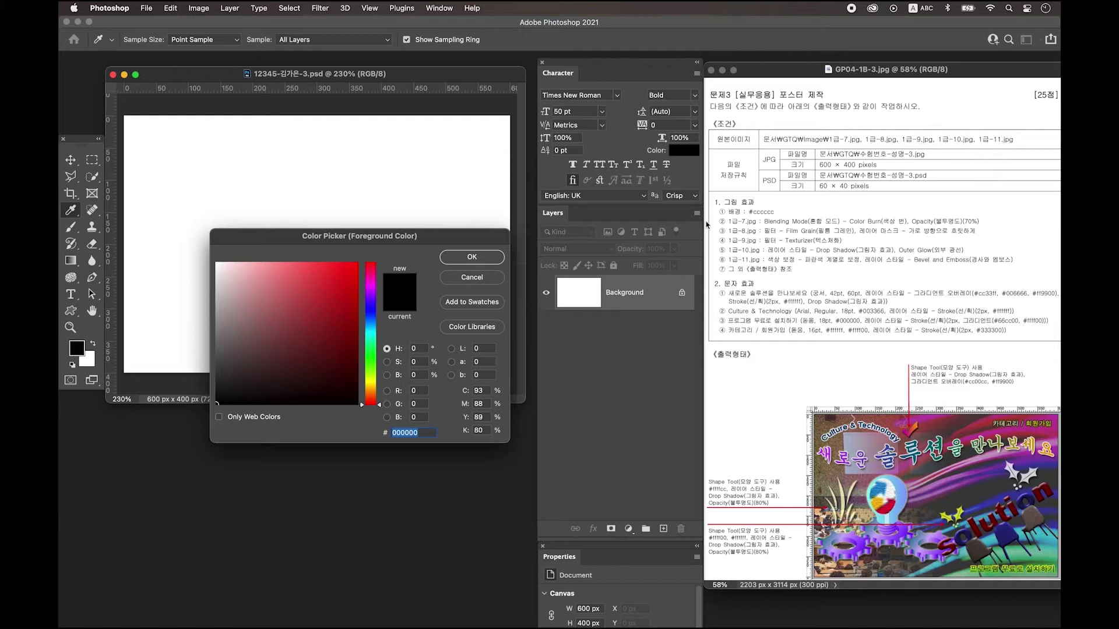
Set the foreground colour to #cccccc and fill the background with it.
{"action": "type", "text": "cccccc"}
{"action": "key", "text": "Return"}
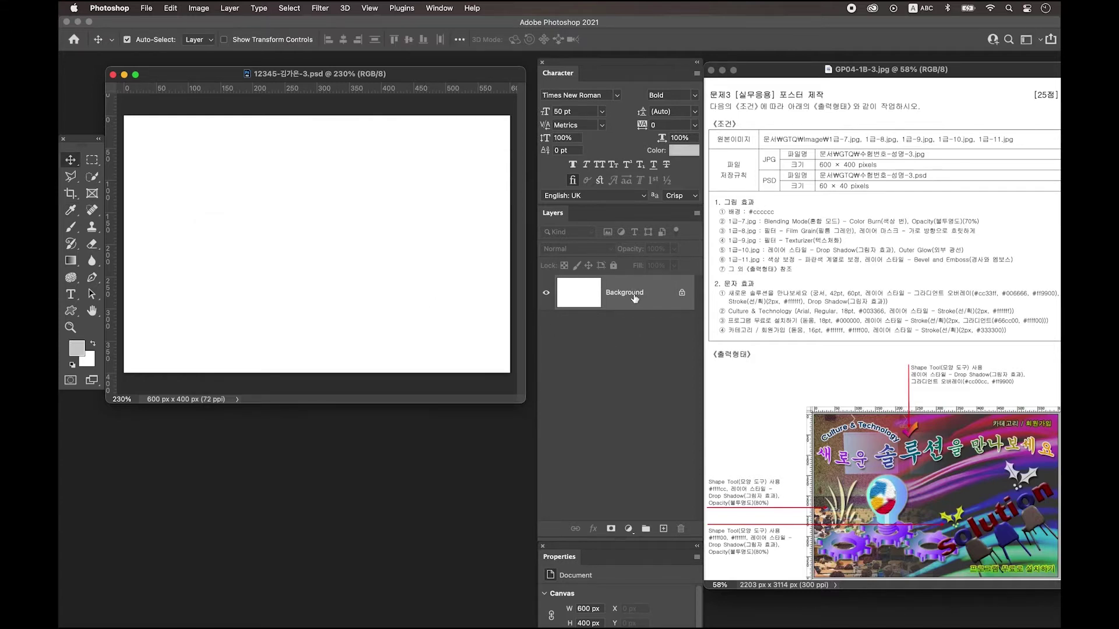
{"action": "key", "text": "alt+Delete"}
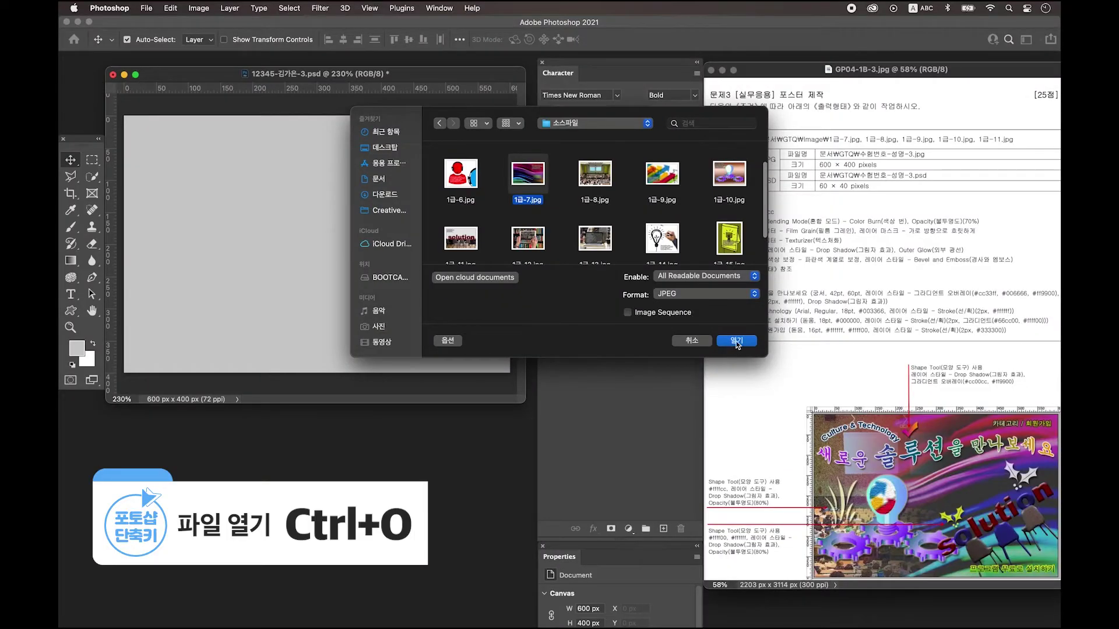
Bring 1급-7.jpg into the poster, flip it horizontally and scale it to cover the canvas.
{"action": "left_click", "coordinate": [737, 342]}
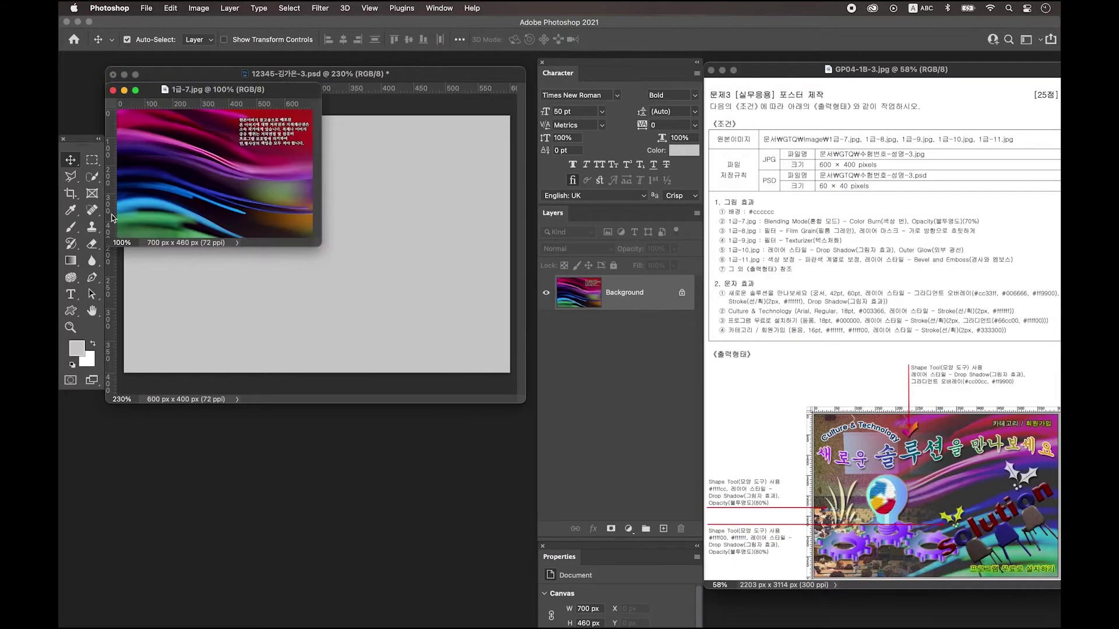
{"action": "left_click_drag", "start_coordinate": [209, 146], "coordinate": [195, 104]}
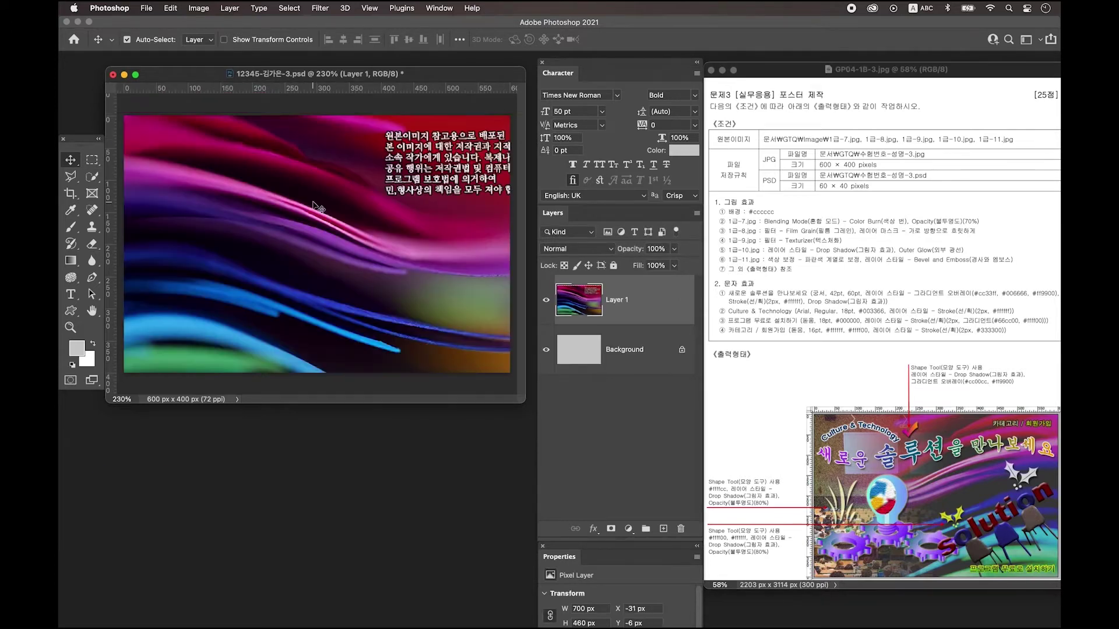
{"action": "key", "text": "ctrl+t"}
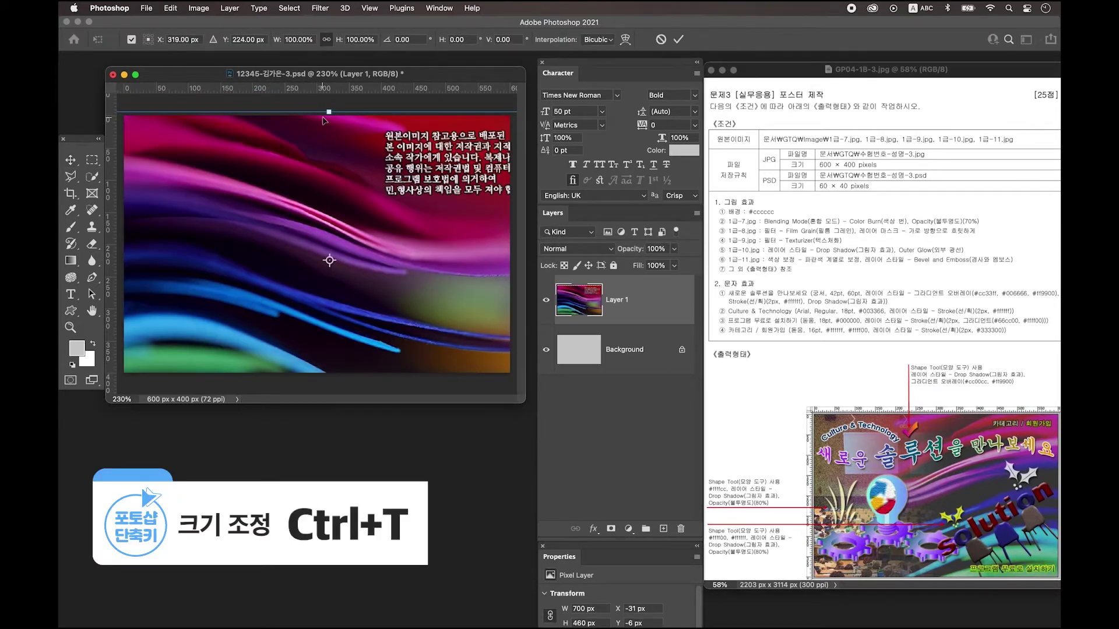
{"action": "left_click_drag", "start_coordinate": [329, 111], "coordinate": [328, 122]}
{"action": "right_click", "coordinate": [325, 194]}
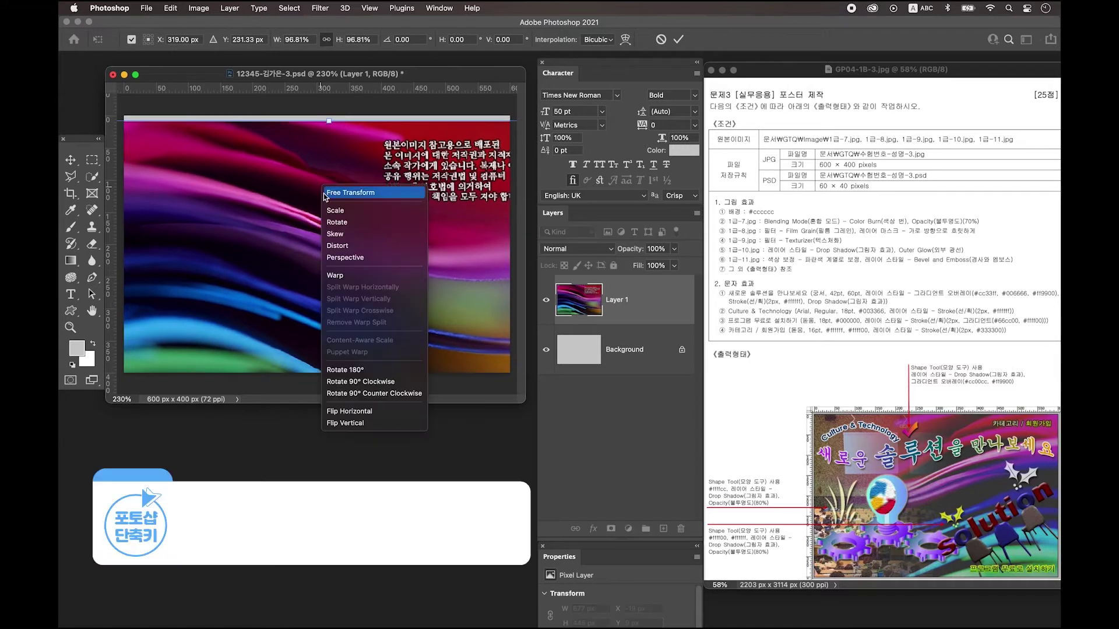
{"action": "left_click", "coordinate": [365, 411]}
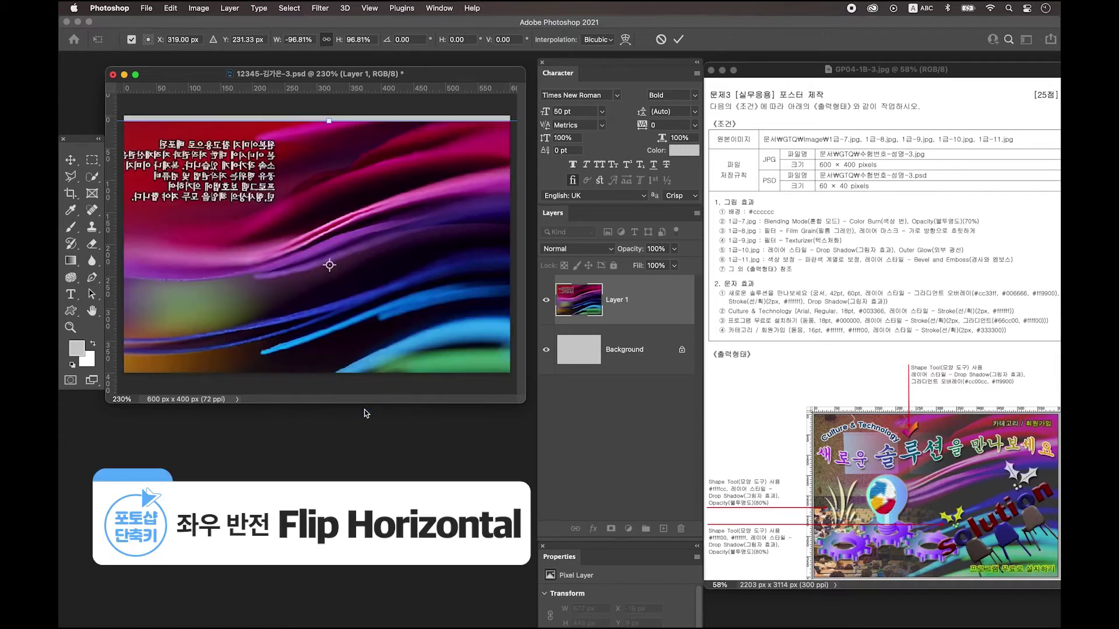
{"action": "left_click_drag", "start_coordinate": [443, 189], "coordinate": [396, 184]}
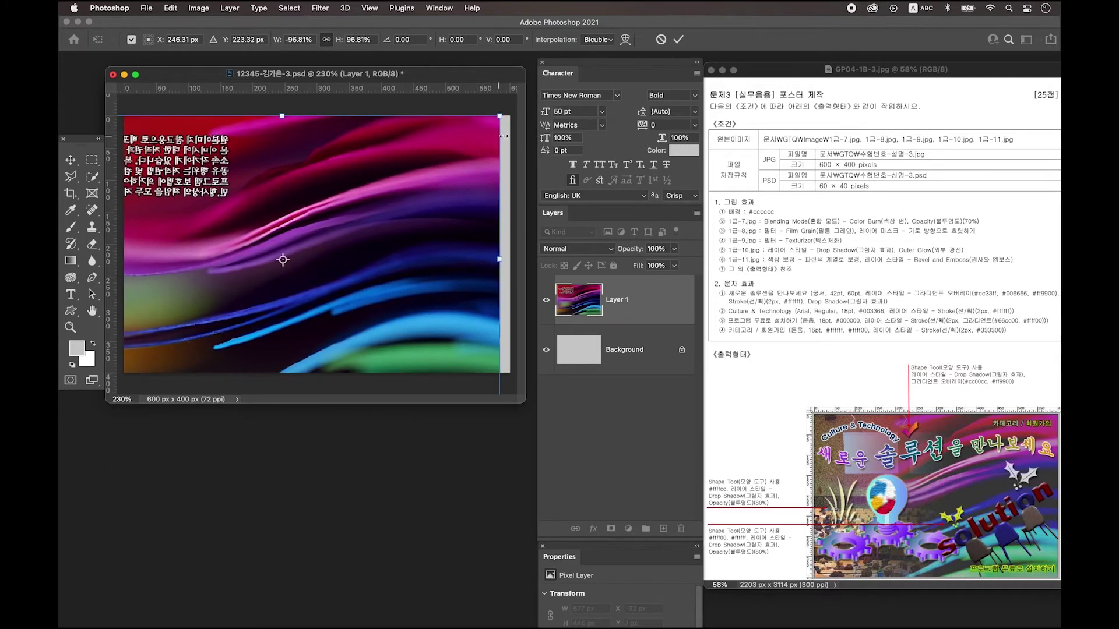
{"action": "left_click_drag", "start_coordinate": [500, 116], "coordinate": [480, 129]}
{"action": "left_click_drag", "start_coordinate": [381, 243], "coordinate": [418, 221]}
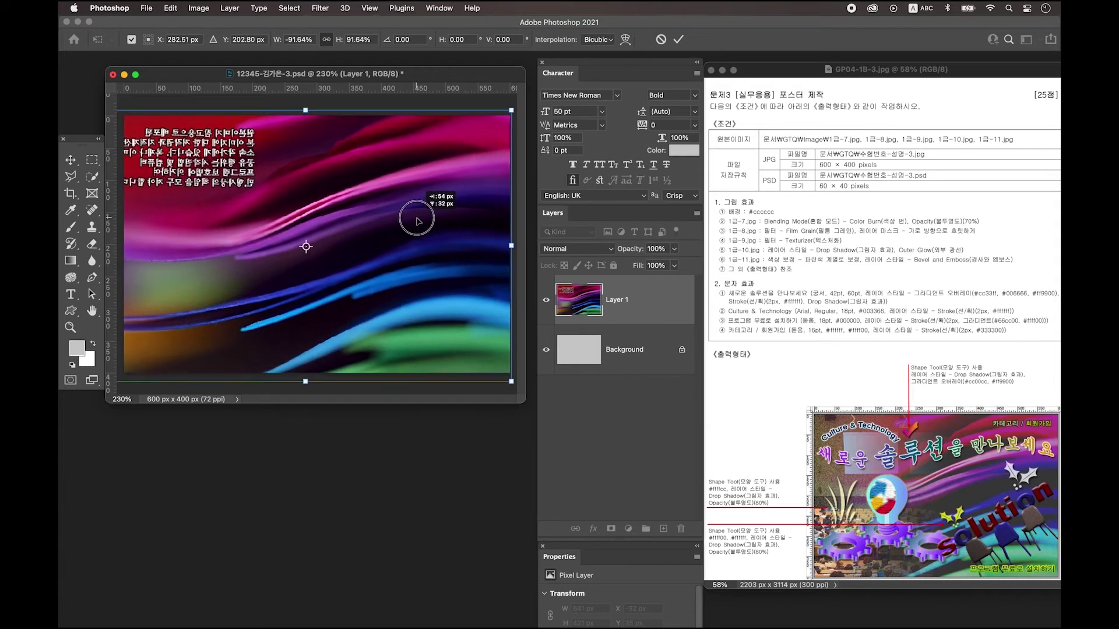
{"action": "key", "text": "Return"}
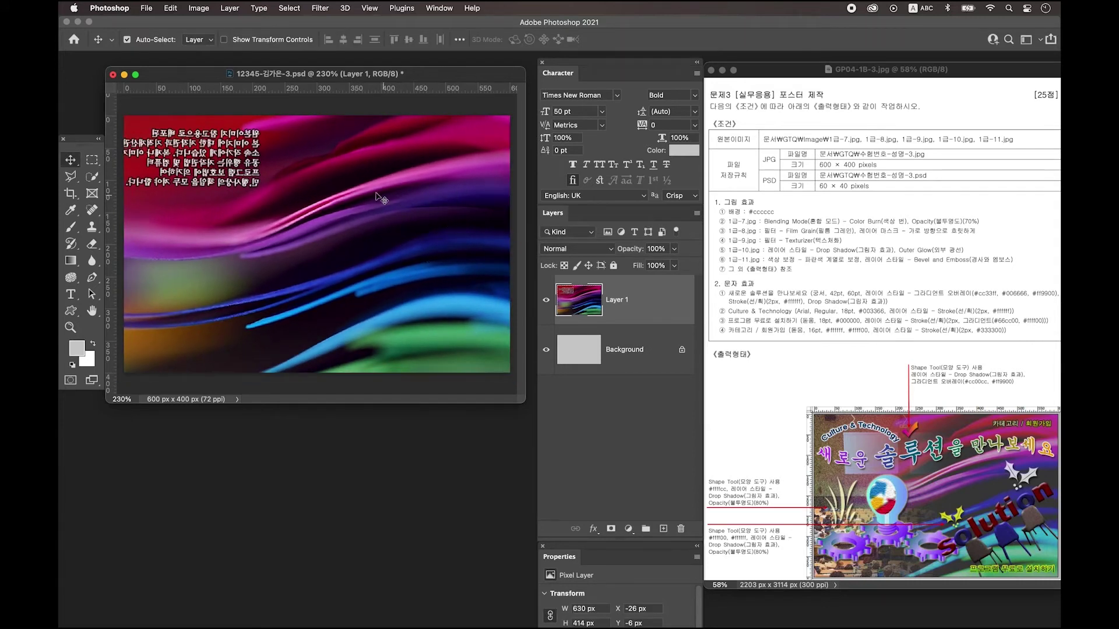
Set Layer 1 to Color Burn blending at 70% opacity.
{"action": "left_click", "coordinate": [587, 252]}
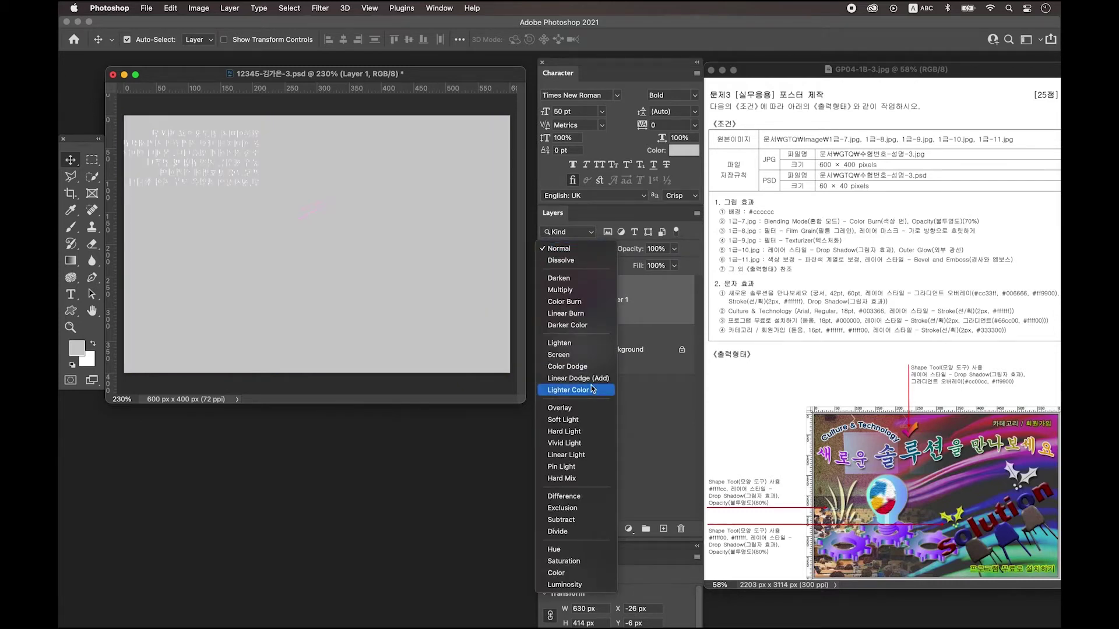
{"action": "left_click", "coordinate": [568, 302]}
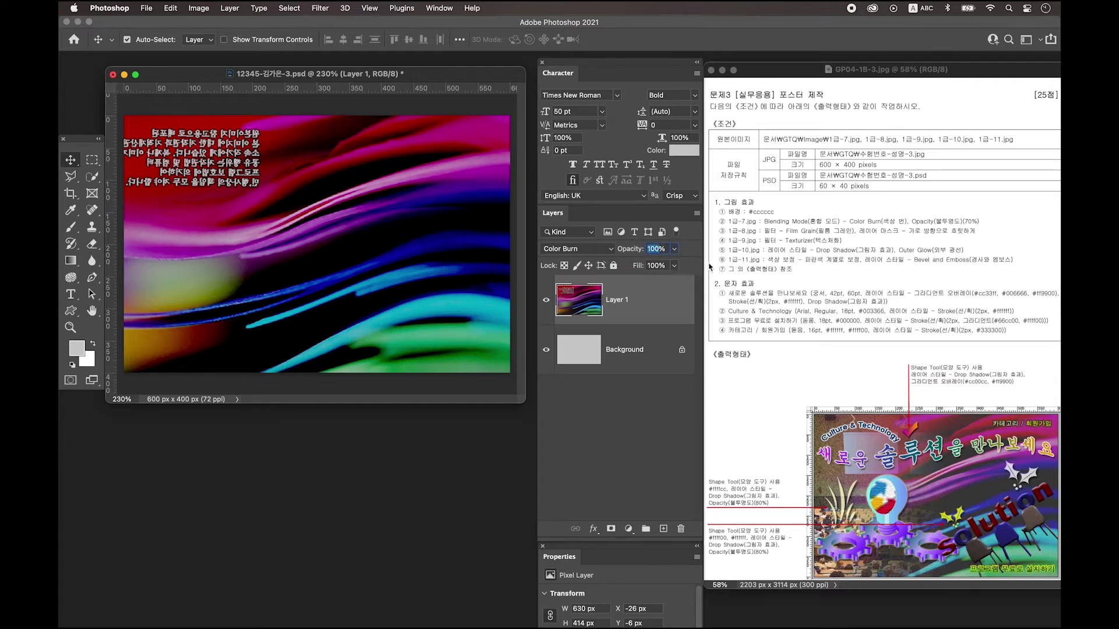
{"action": "type", "text": "70"}
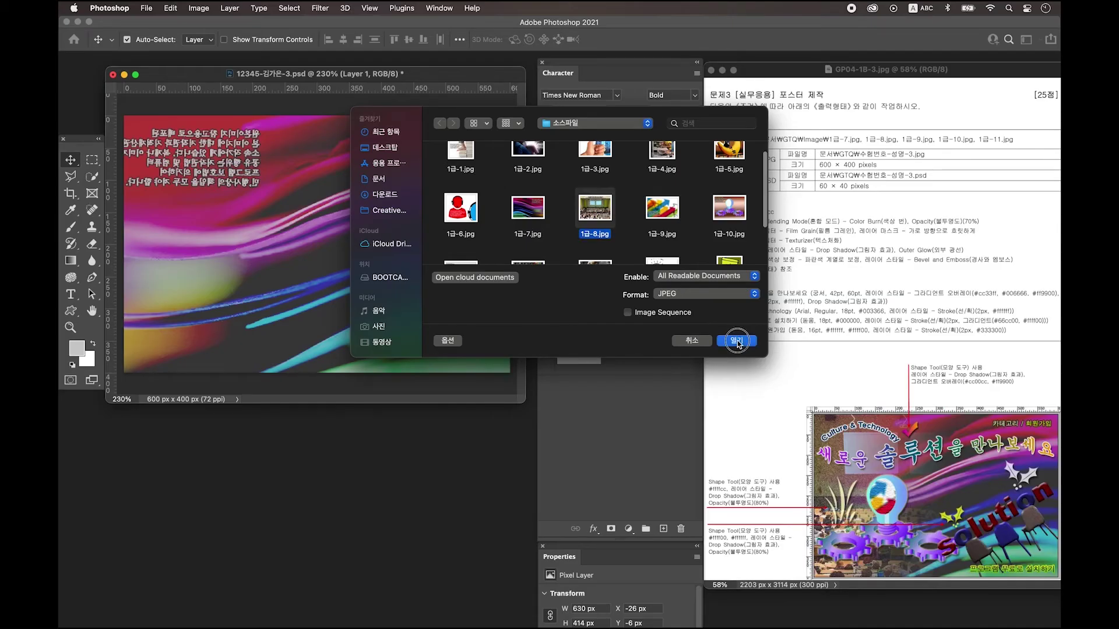
Bring 1급-8.jpg into the poster as Layer 2, positioned on the left side.
{"action": "left_click", "coordinate": [737, 341]}
{"action": "left_click_drag", "start_coordinate": [210, 105], "coordinate": [214, 389]}
{"action": "left_click_drag", "start_coordinate": [221, 484], "coordinate": [309, 269]}
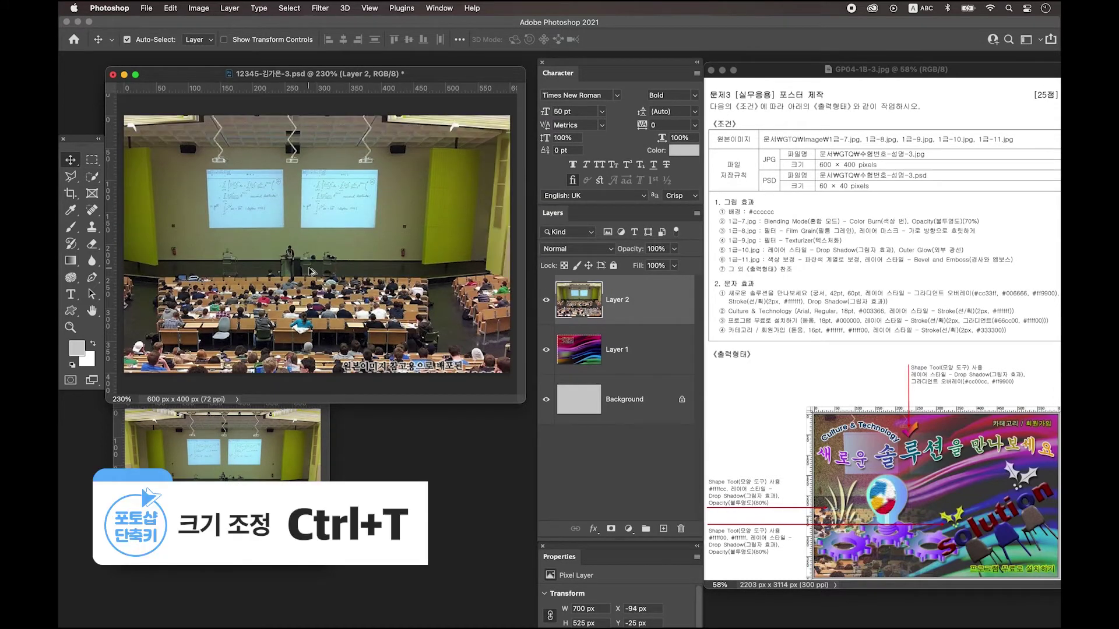
{"action": "left_click_drag", "start_coordinate": [415, 158], "coordinate": [384, 209]}
{"action": "key", "text": "super+t"}
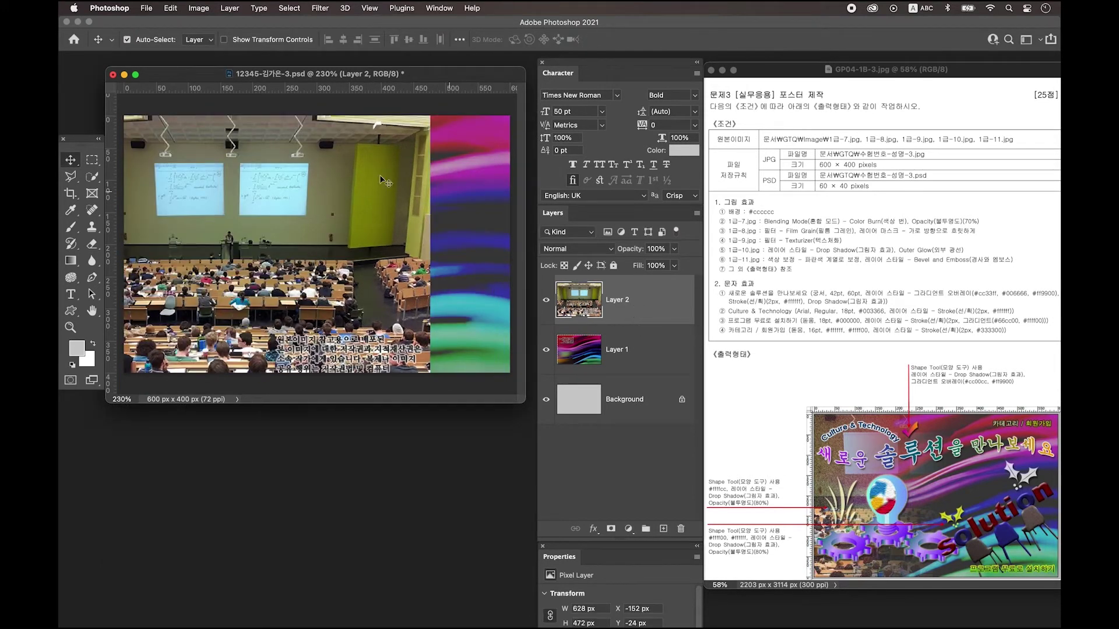
Apply the Film Grain filter from the Filter Gallery to the lecture-hall layer.
{"action": "left_click", "coordinate": [320, 8]}
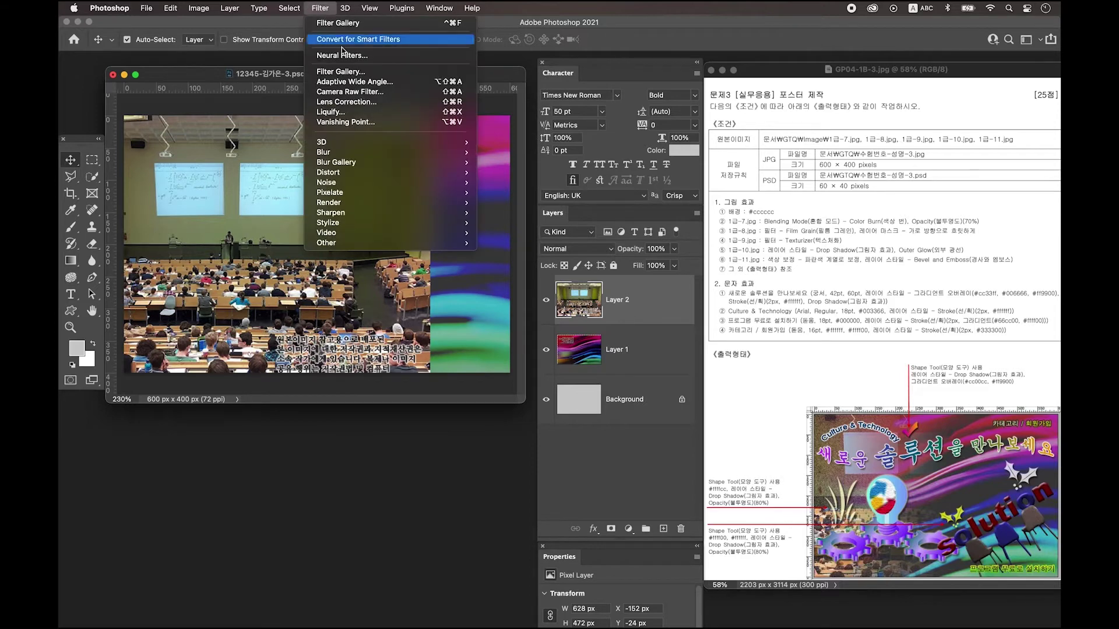
{"action": "left_click", "coordinate": [341, 71]}
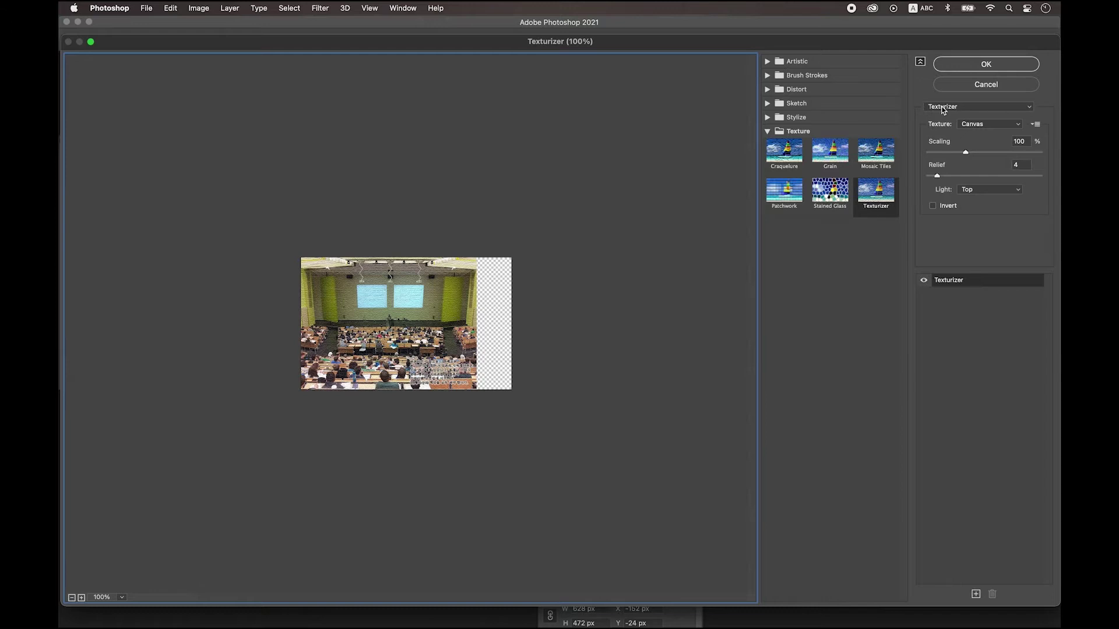
{"action": "left_click", "coordinate": [944, 108]}
{"action": "mouse_move", "coordinate": [967, 8]}
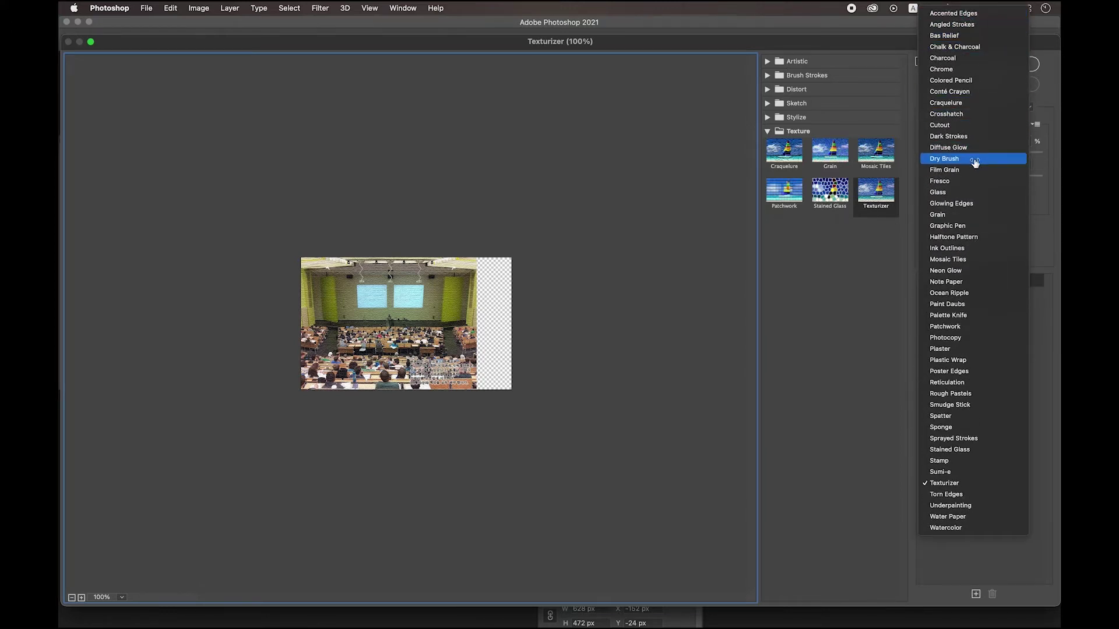
{"action": "left_click", "coordinate": [981, 170]}
{"action": "left_click", "coordinate": [994, 67]}
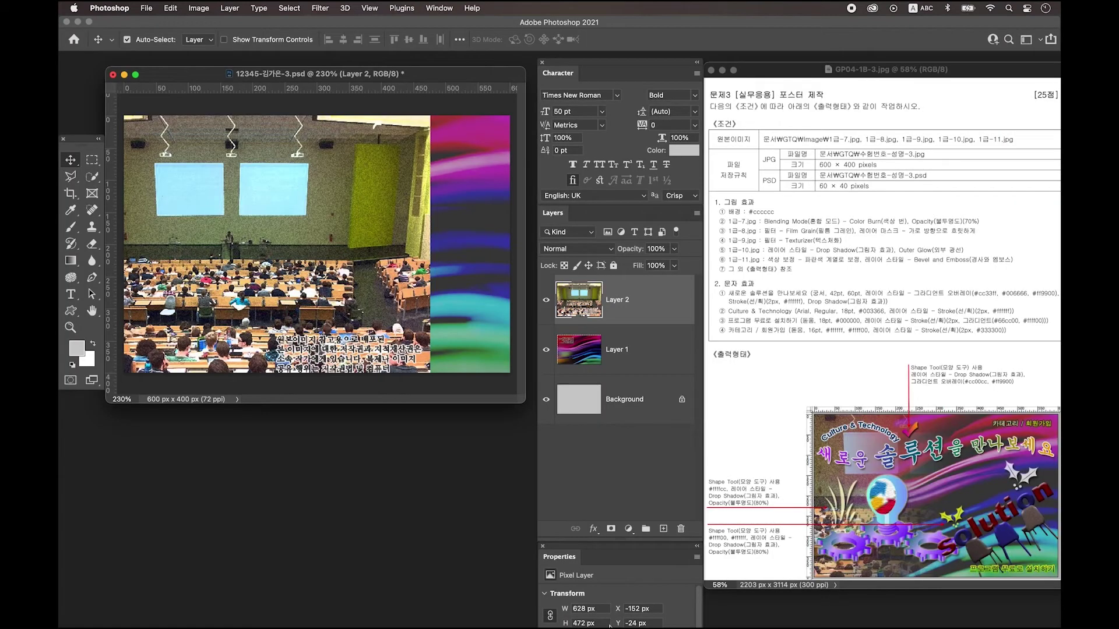
Add a layer mask to Layer 2 and pick the first Basics gradient preset.
{"action": "left_click", "coordinate": [611, 529]}
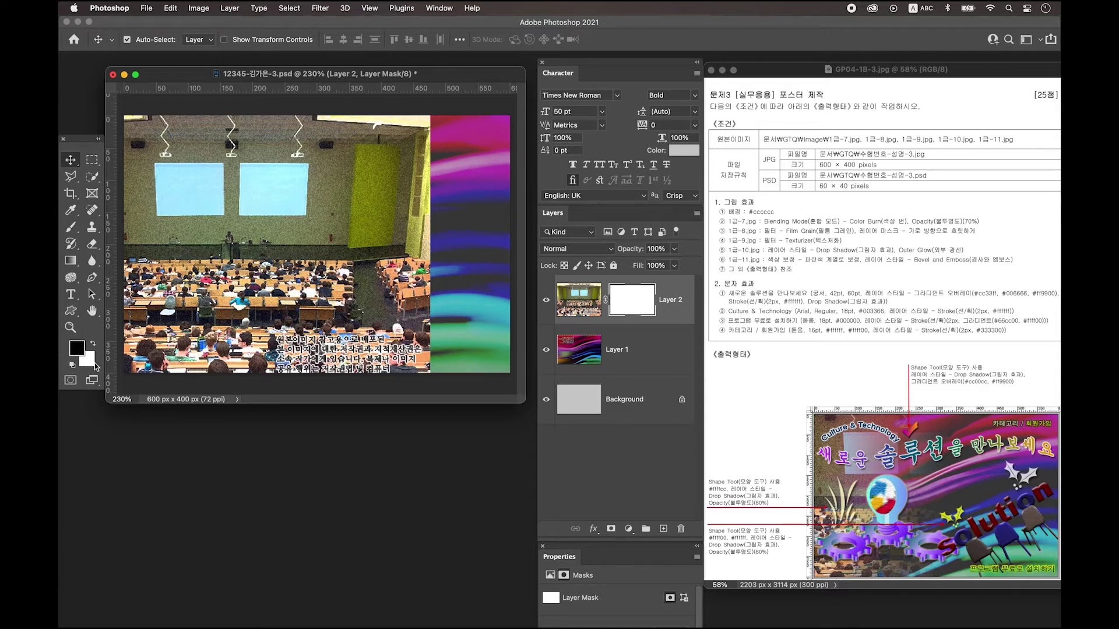
{"action": "left_click", "coordinate": [71, 263]}
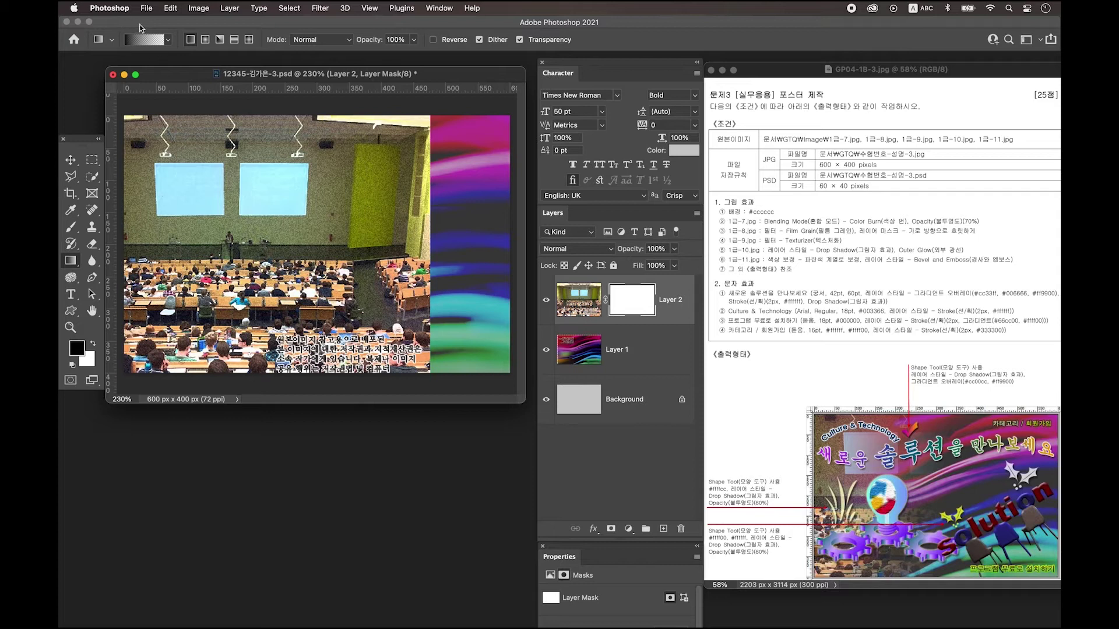
{"action": "left_click", "coordinate": [145, 44]}
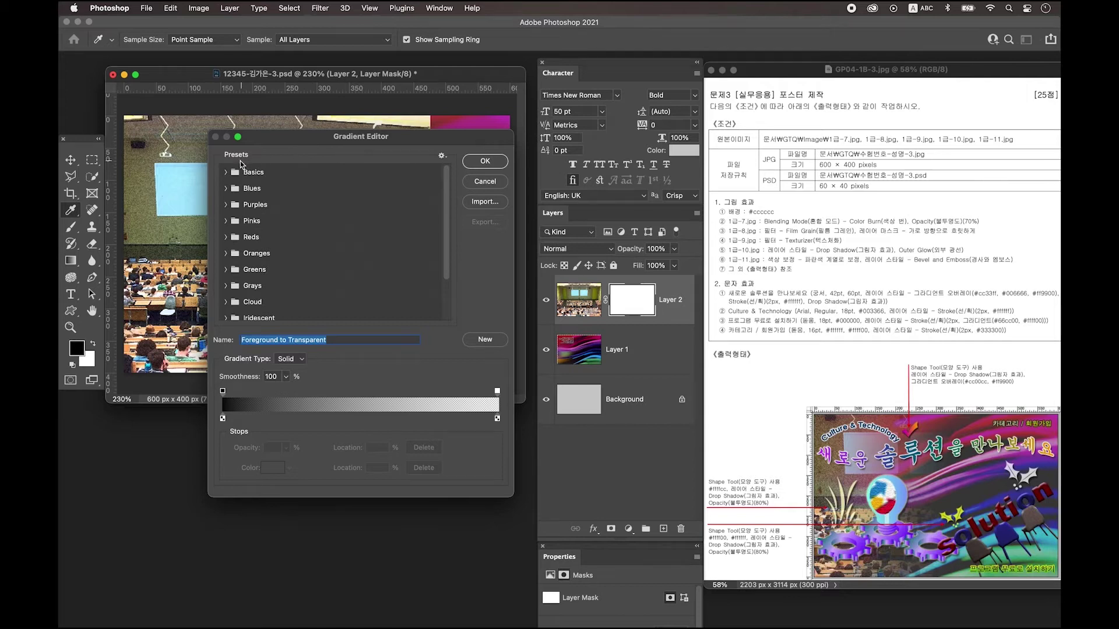
{"action": "left_click", "coordinate": [227, 172]}
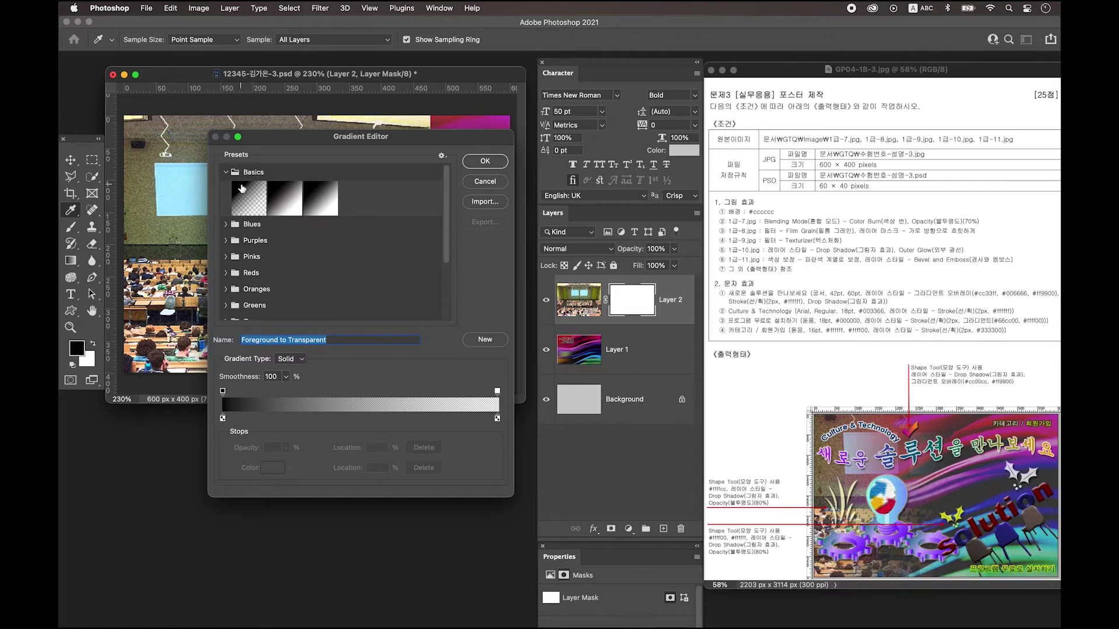
{"action": "left_click", "coordinate": [247, 196]}
{"action": "left_click", "coordinate": [486, 161]}
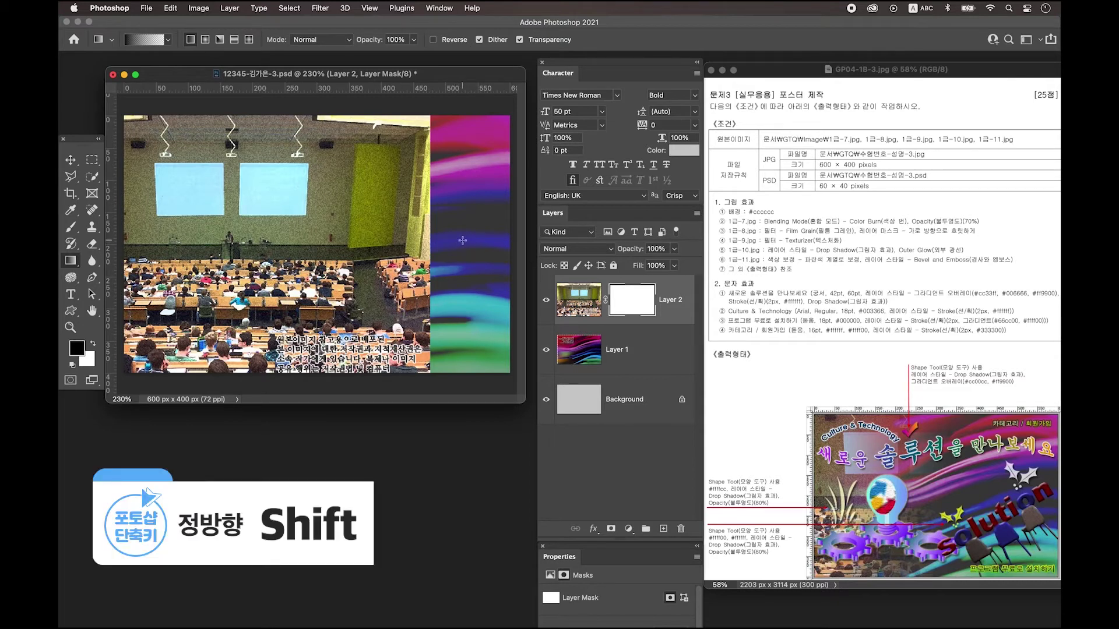
Drag a gradient across the mask so the photo fades out toward the right.
{"action": "left_click_drag", "start_coordinate": [477, 235], "coordinate": [257, 237]}
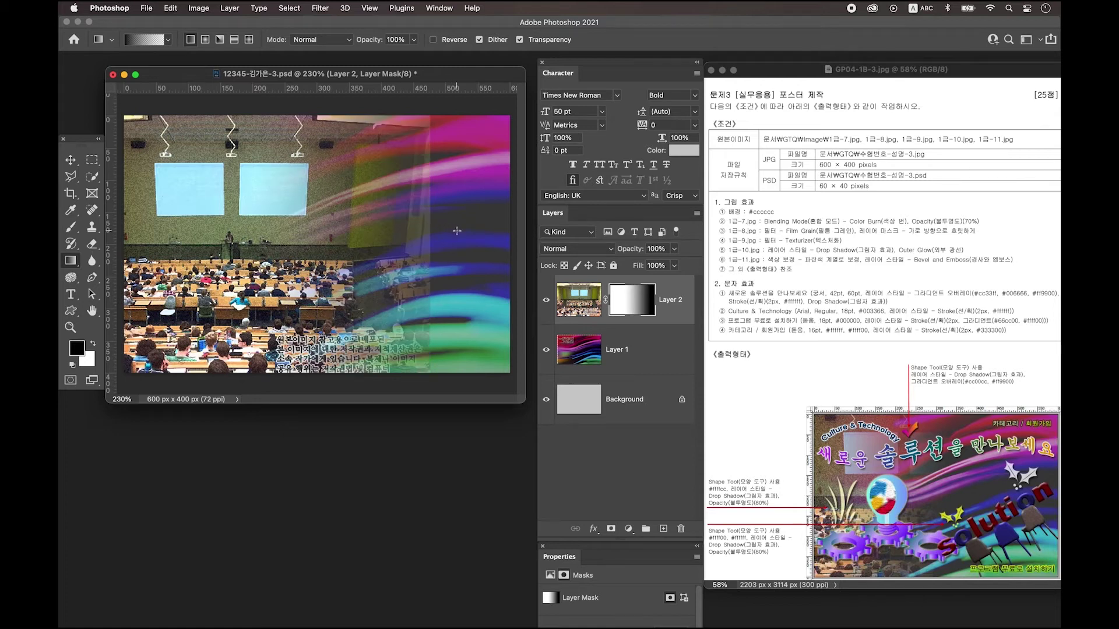
{"action": "left_click_drag", "start_coordinate": [457, 232], "coordinate": [250, 233]}
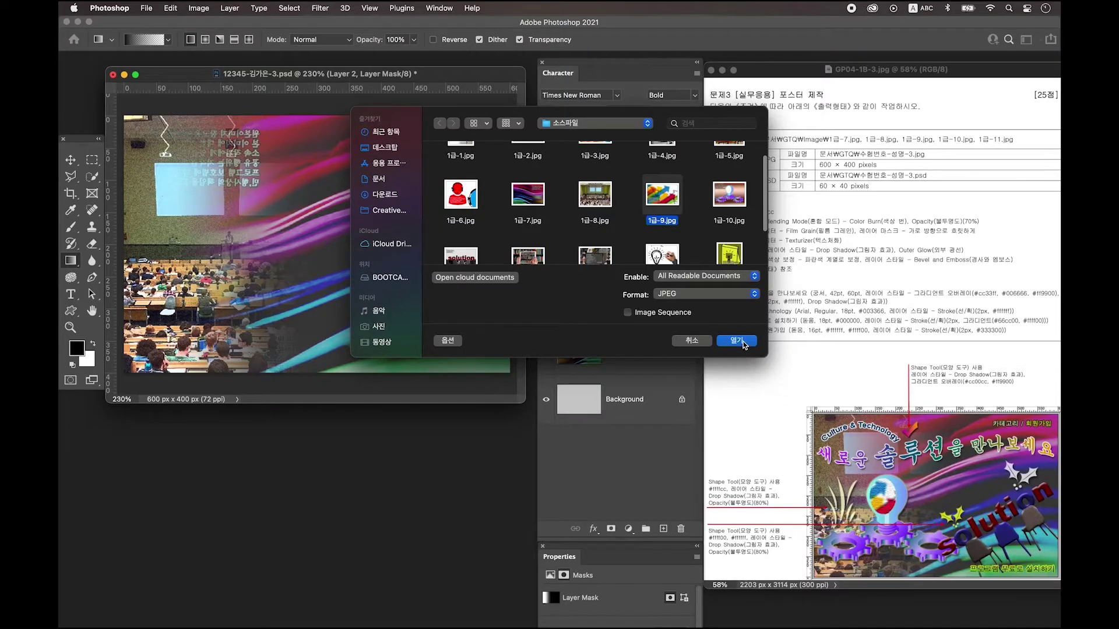
Open 1급-9.jpg and apply the Texturizer filter from the Filter Gallery.
{"action": "left_click", "coordinate": [741, 343]}
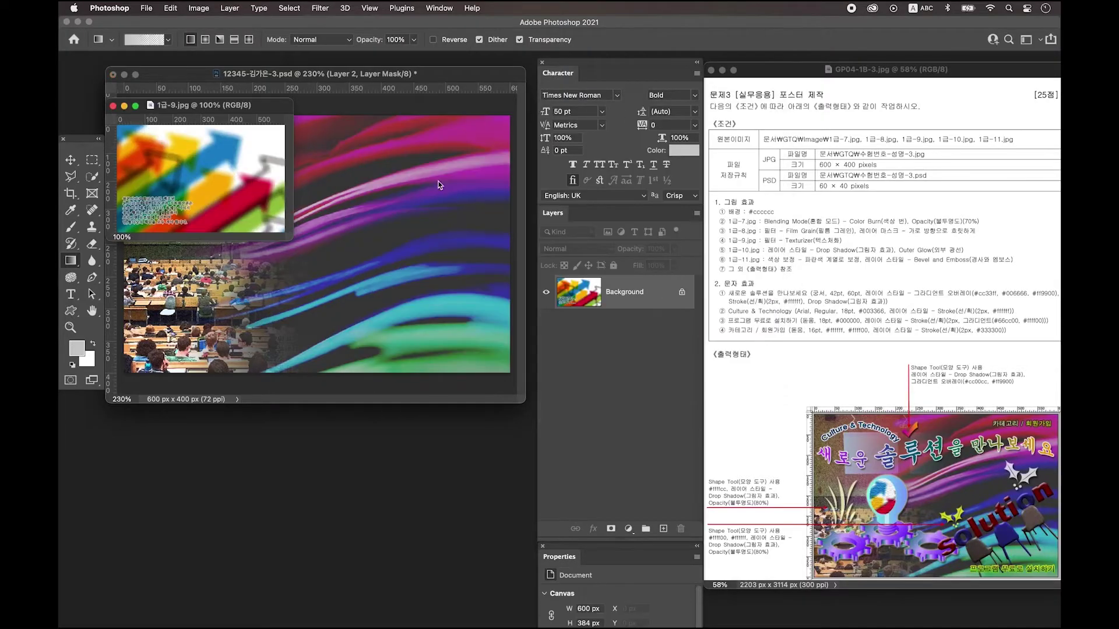
{"action": "left_click_drag", "start_coordinate": [288, 236], "coordinate": [431, 371]}
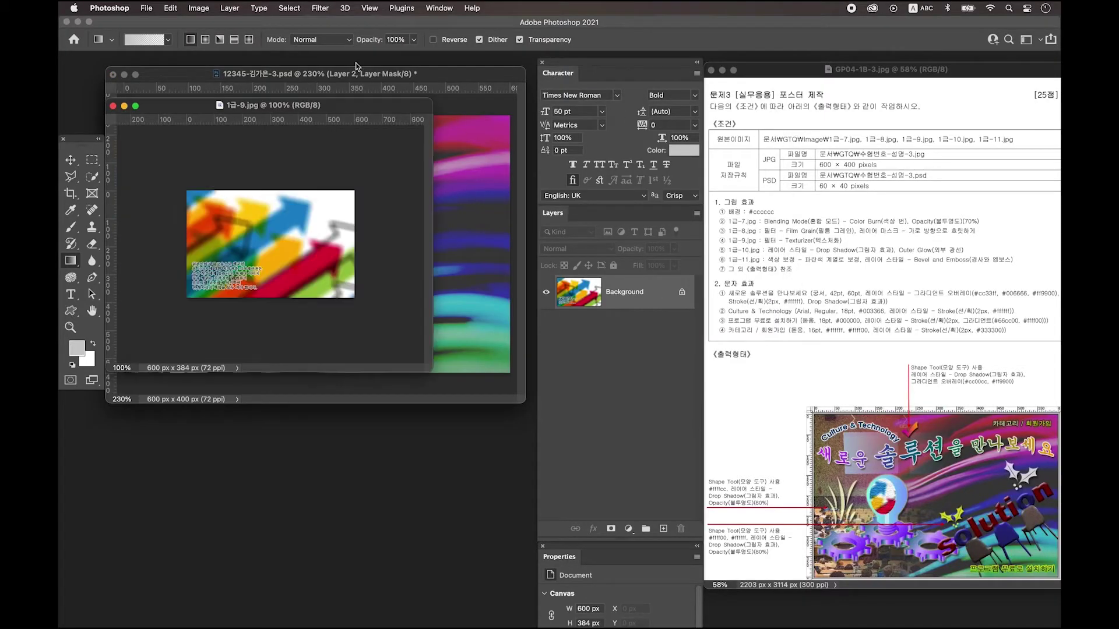
{"action": "left_click", "coordinate": [320, 8]}
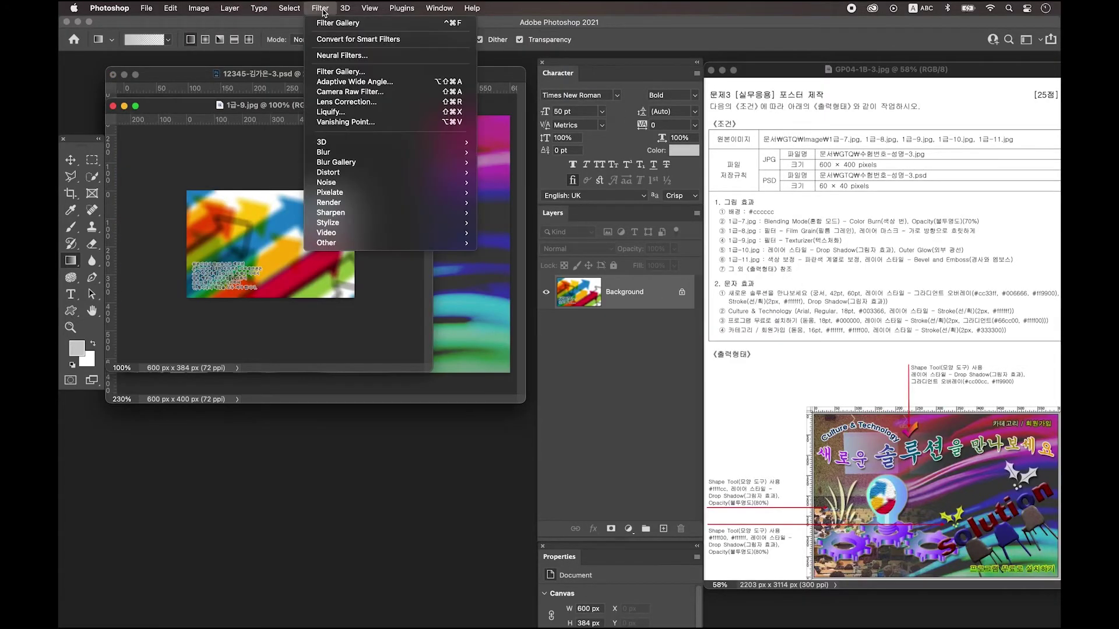
{"action": "left_click", "coordinate": [359, 72]}
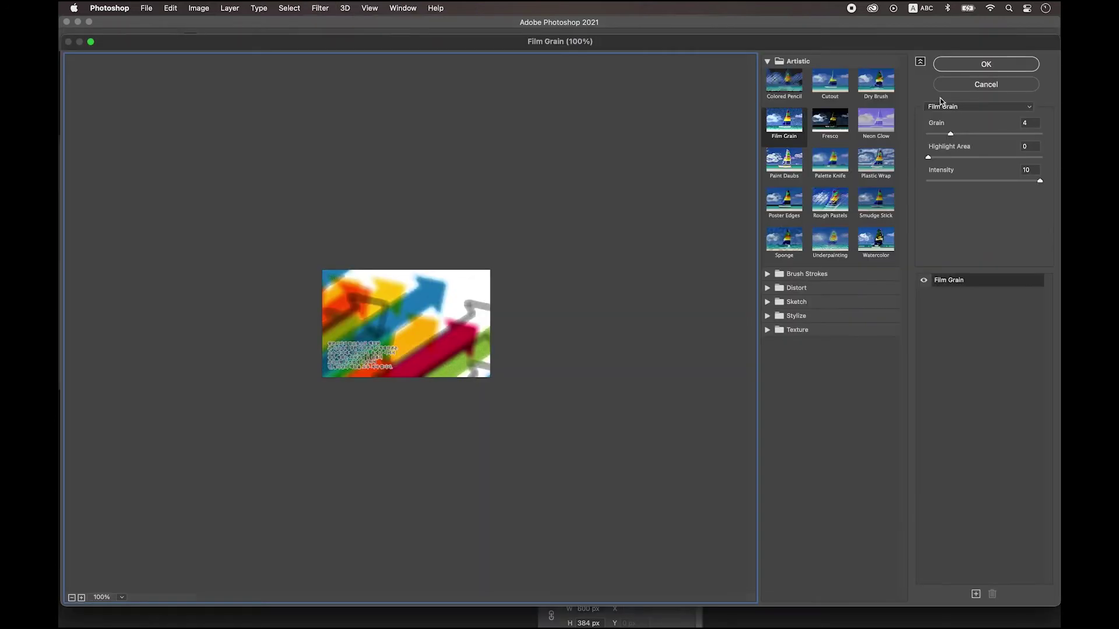
{"action": "left_click", "coordinate": [984, 108]}
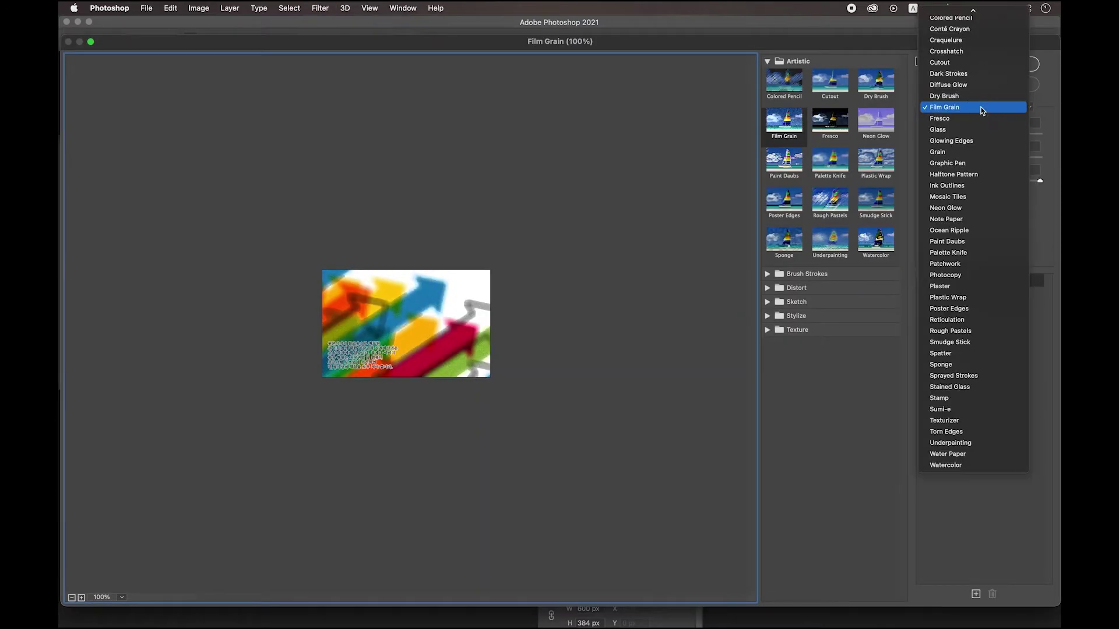
{"action": "left_click", "coordinate": [981, 422]}
{"action": "left_click", "coordinate": [1005, 67]}
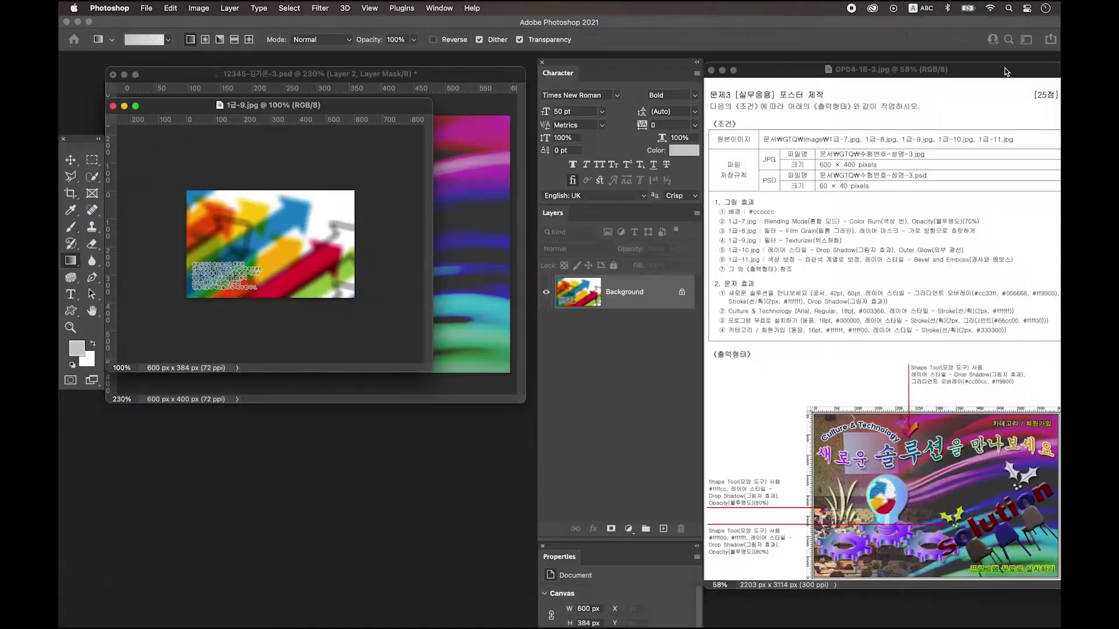
{"action": "left_click_drag", "start_coordinate": [343, 106], "coordinate": [301, 429]}
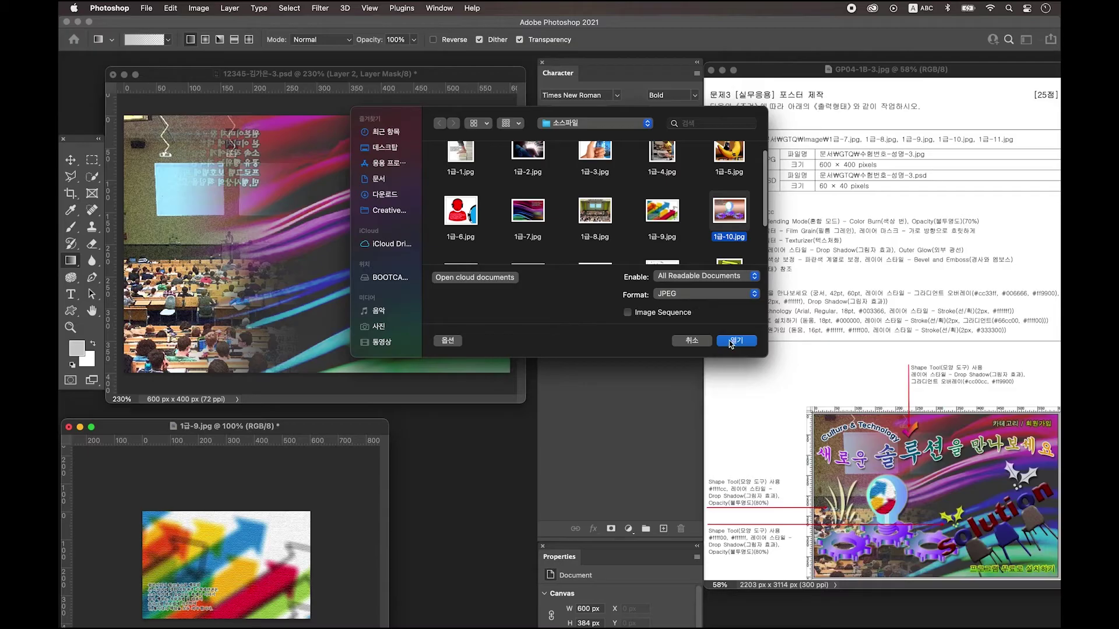
Open 1급-10.jpg, zoom in, and convert its Background into editable Layer 0.
{"action": "left_click", "coordinate": [743, 342]}
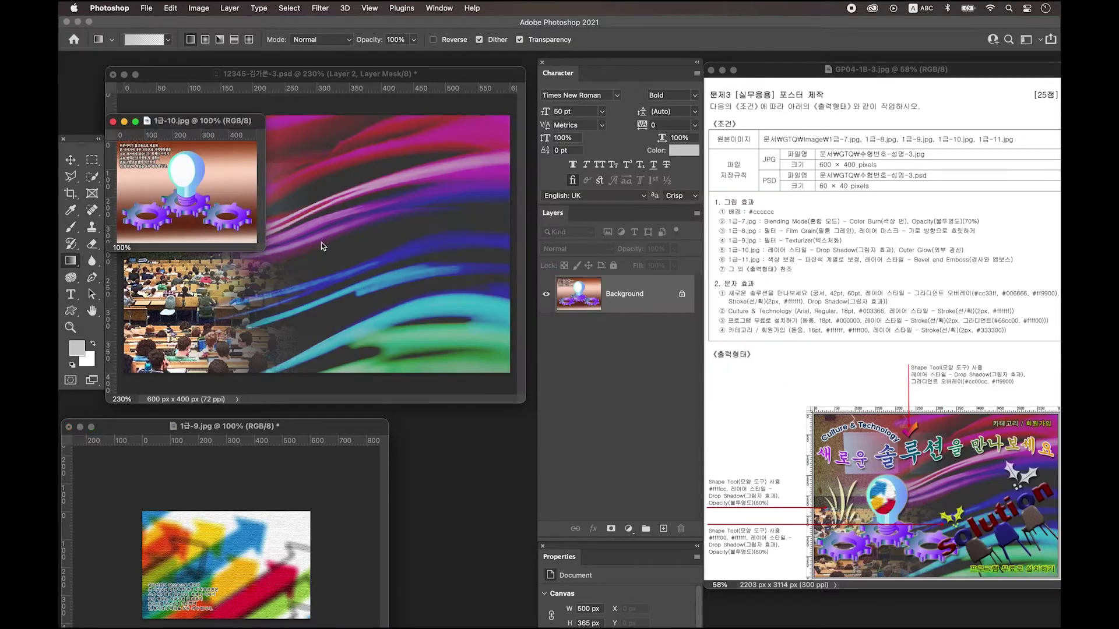
{"action": "key", "text": "super+equal"}
{"action": "key", "text": "super+equal"}
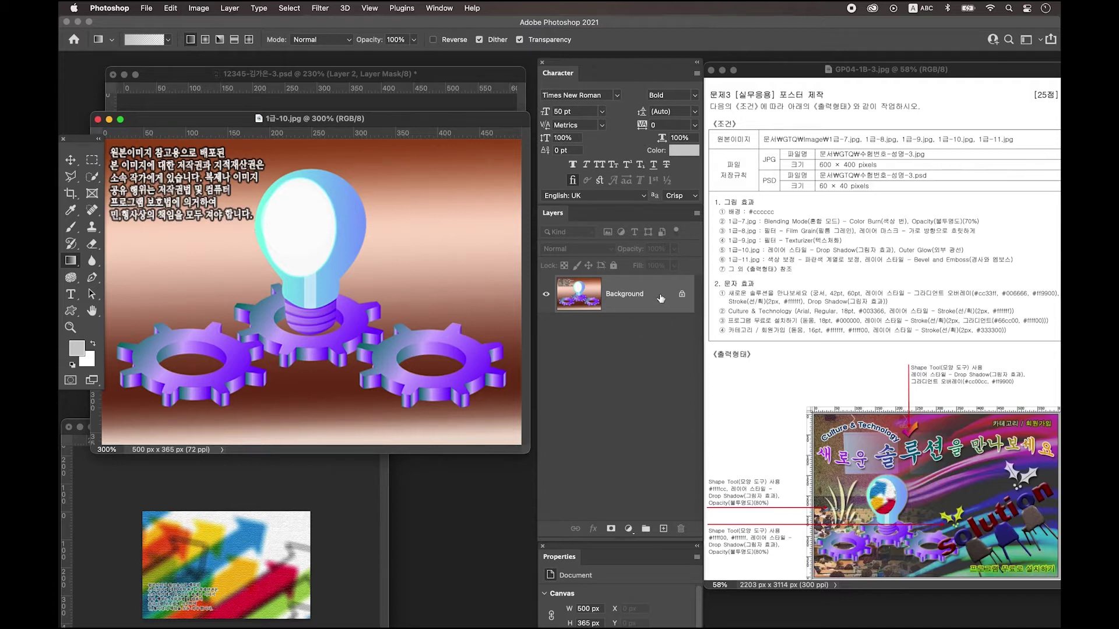
{"action": "double_click", "coordinate": [660, 297]}
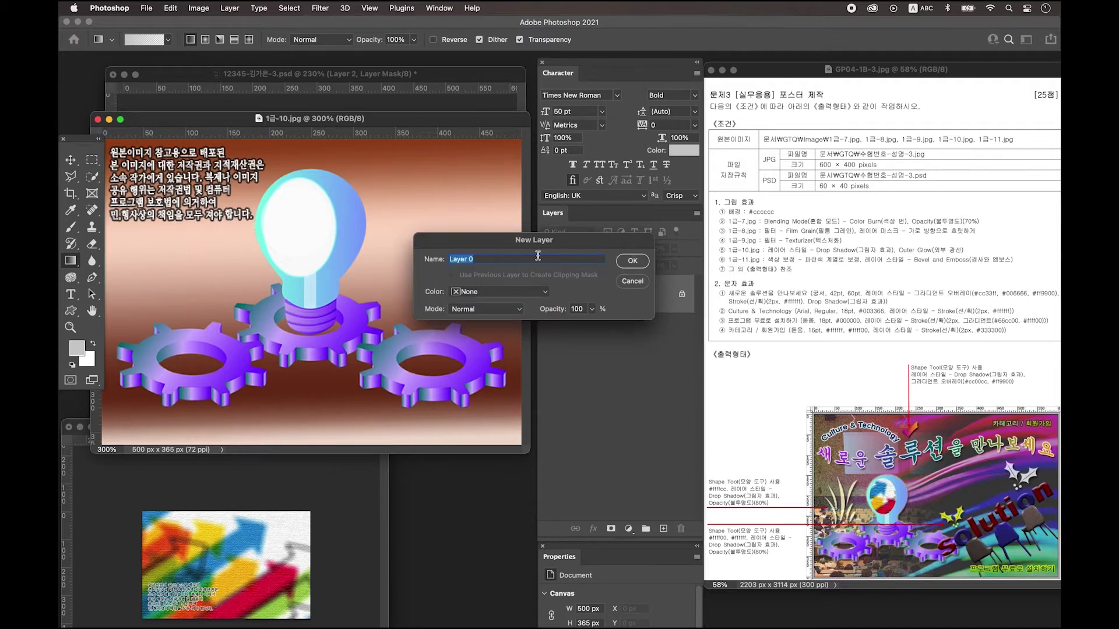
{"action": "left_click", "coordinate": [634, 261]}
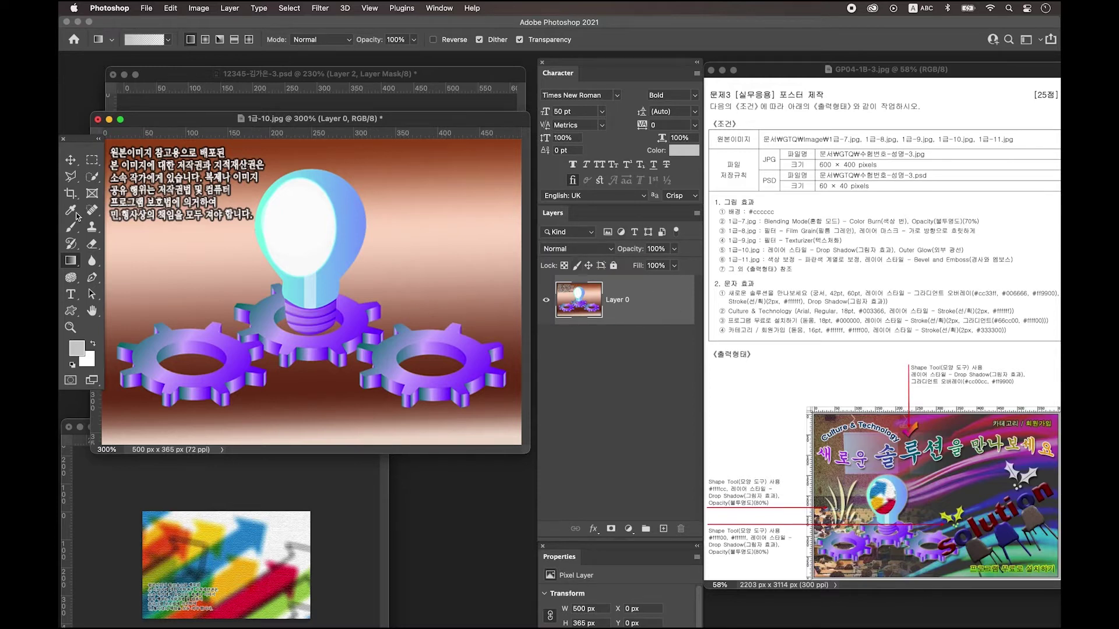
Quick-select and delete the main brown background around the bulb and gears.
{"action": "left_click", "coordinate": [90, 178]}
{"action": "left_click", "coordinate": [99, 177]}
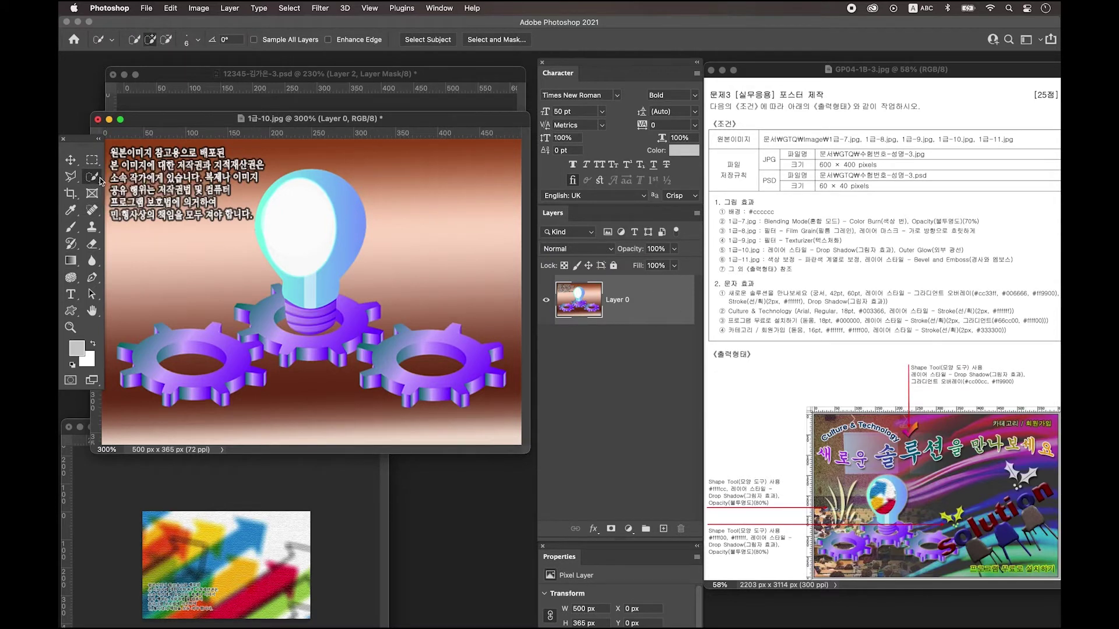
{"action": "mouse_move", "coordinate": [326, 152]}
{"action": "left_mouse_down"}
{"action": "mouse_move", "coordinate": [393, 189]}
{"action": "mouse_move", "coordinate": [430, 263]}
{"action": "left_mouse_up"}
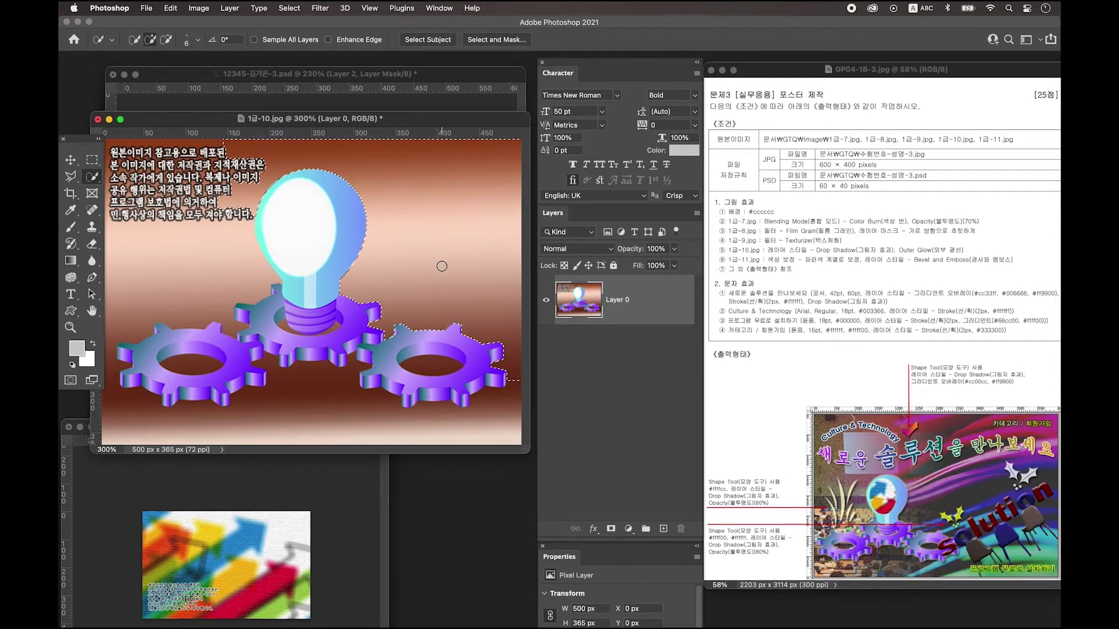
{"action": "left_click", "coordinate": [351, 383]}
{"action": "key", "text": "Delete"}
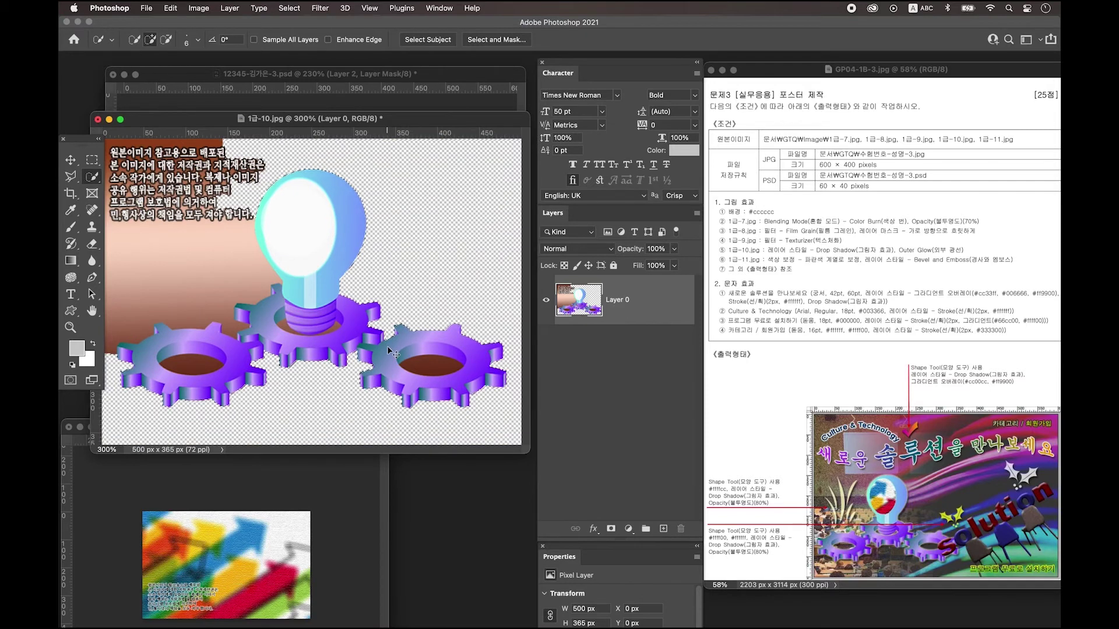
{"action": "key", "text": "super+d"}
Delete the leftover brown beside the bulb and inside the gear holes.
{"action": "mouse_move", "coordinate": [178, 292]}
{"action": "left_mouse_down"}
{"action": "mouse_move", "coordinate": [240, 310]}
{"action": "mouse_move", "coordinate": [137, 337]}
{"action": "mouse_move", "coordinate": [272, 269]}
{"action": "mouse_move", "coordinate": [209, 253]}
{"action": "left_mouse_up"}
{"action": "key", "text": "Delete"}
{"action": "key", "text": "super+shift+i"}
{"action": "key", "text": "Delete"}
{"action": "key", "text": "m"}
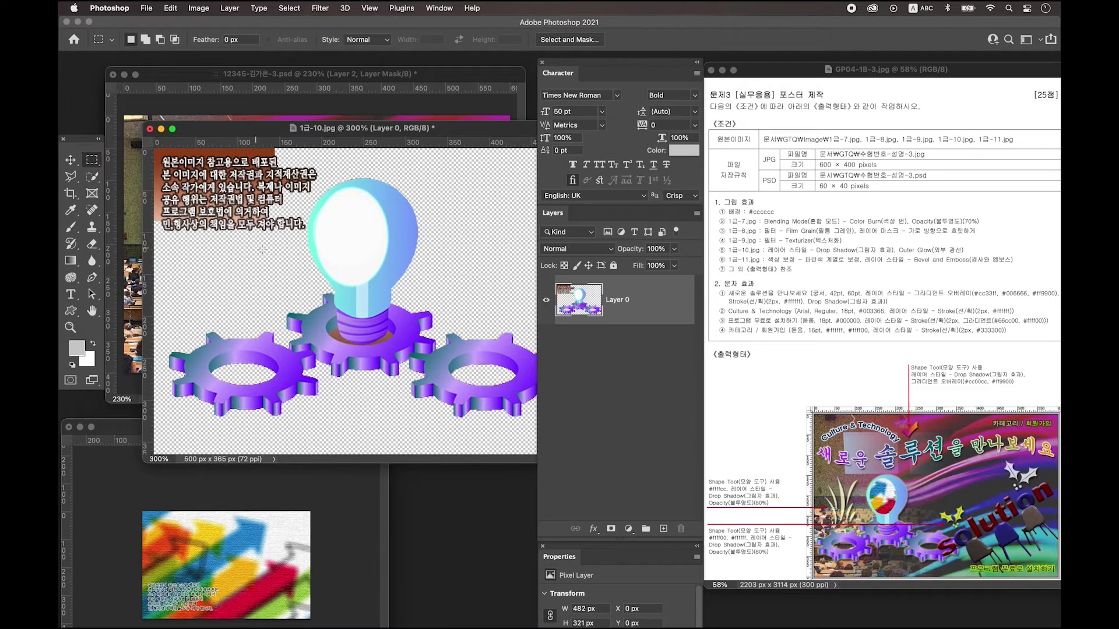
Erase the notice text in the upper left of 1급-10.jpg.
{"action": "left_click_drag", "start_coordinate": [303, 237], "coordinate": [149, 135]}
{"action": "key", "text": "Delete"}
{"action": "key", "text": "super+d"}
{"action": "left_click_drag", "start_coordinate": [277, 154], "coordinate": [318, 193]}
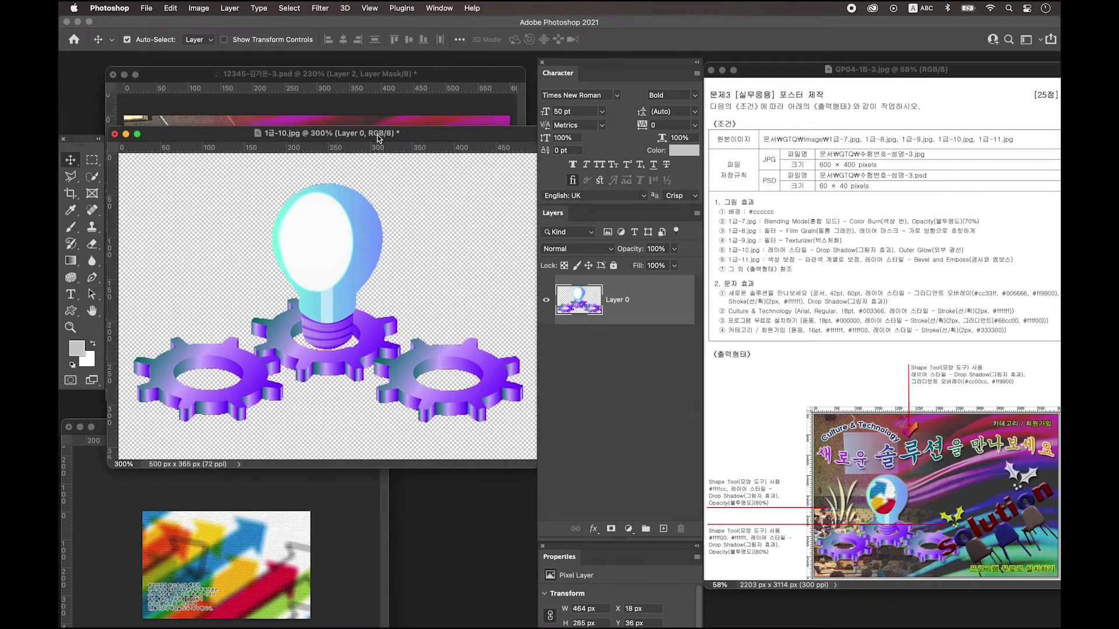
Move the lightbulb and gears into the poster as Layer 3, scaled to about 328 × 202 px.
{"action": "left_click_drag", "start_coordinate": [377, 134], "coordinate": [372, 321]}
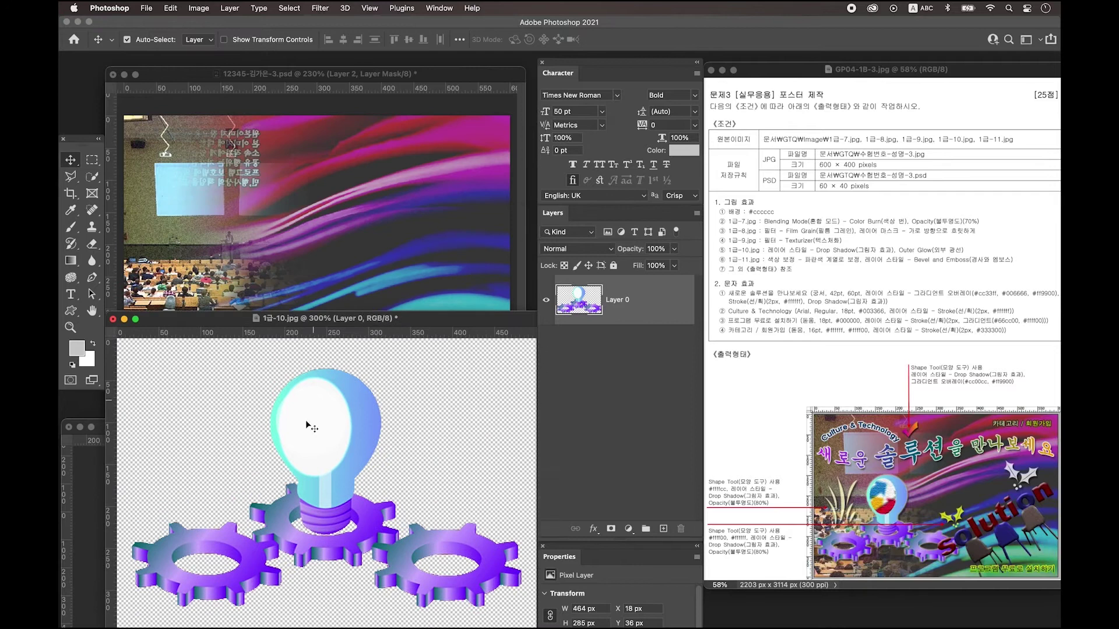
{"action": "left_click_drag", "start_coordinate": [350, 443], "coordinate": [300, 176]}
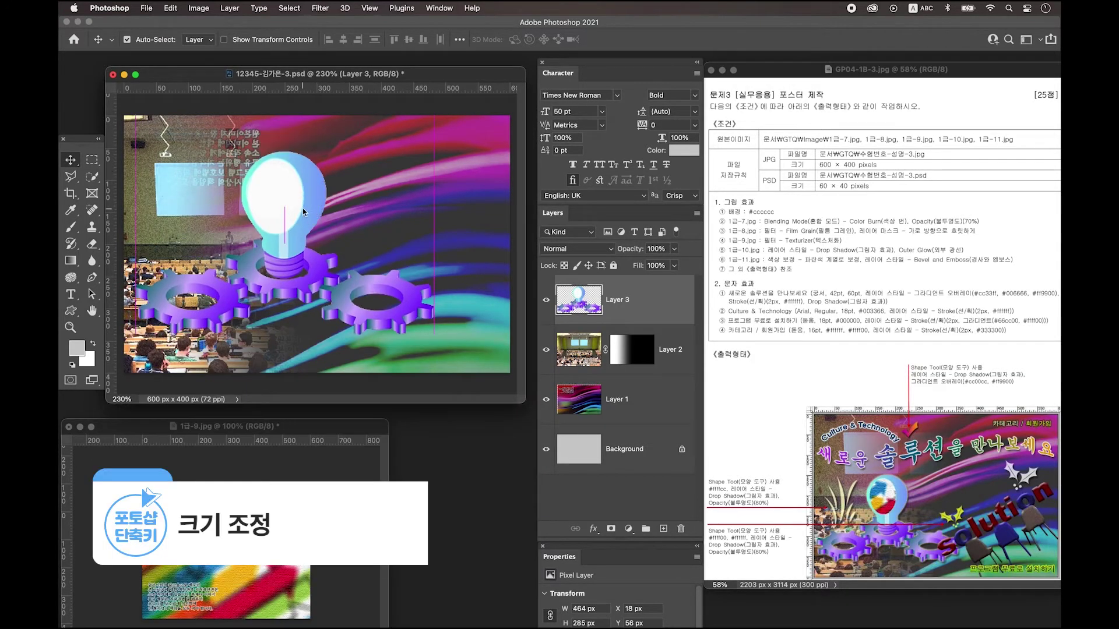
{"action": "key", "text": "ctrl+t"}
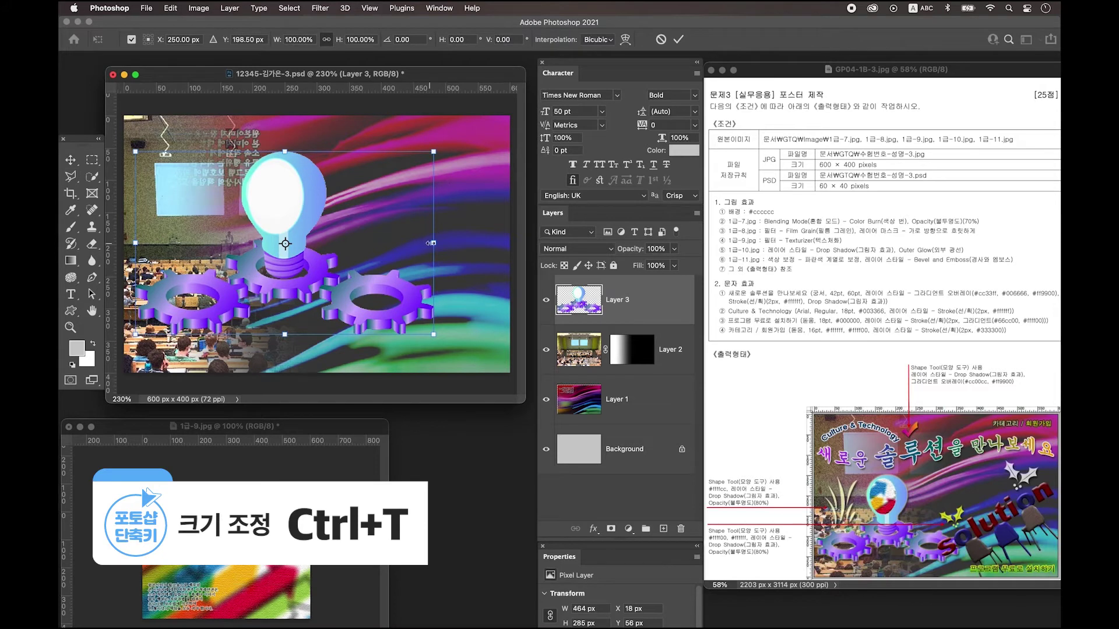
{"action": "left_click_drag", "start_coordinate": [434, 246], "coordinate": [401, 242]}
{"action": "key", "text": "Return"}
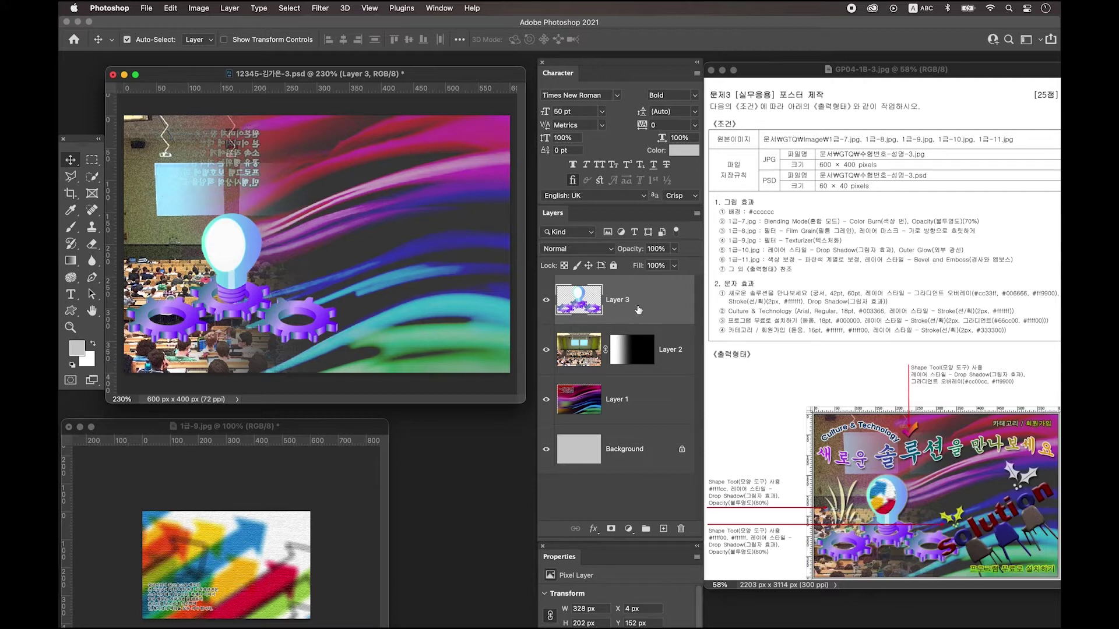
Apply Drop Shadow and Outer Glow layer styles to Layer 3, the lightbulb and gears.
{"action": "double_click", "coordinate": [660, 293]}
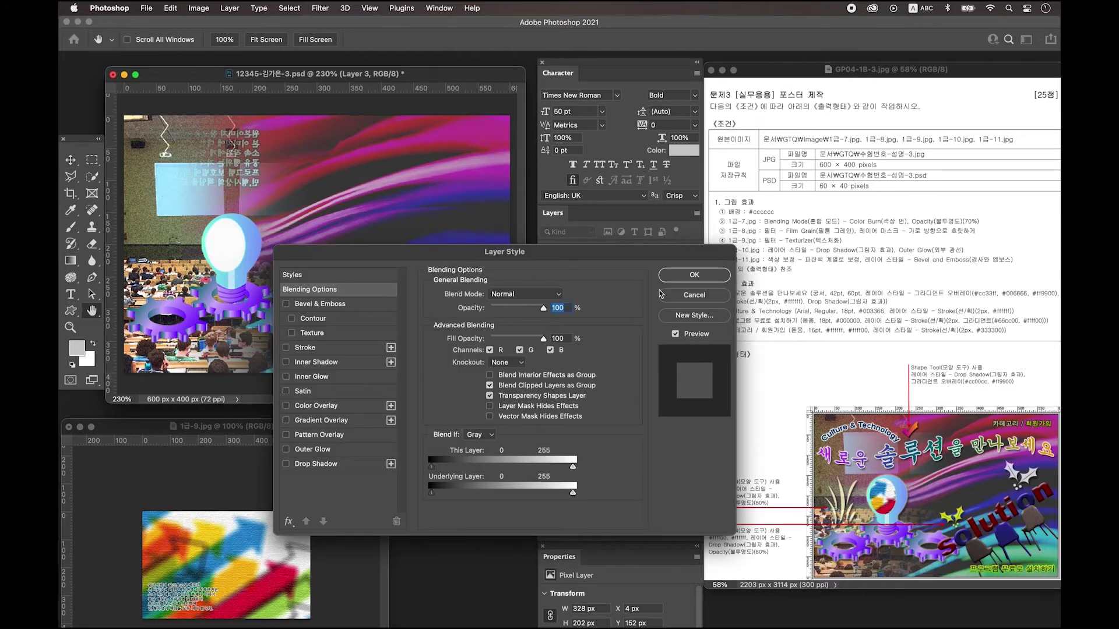
{"action": "left_click", "coordinate": [325, 465]}
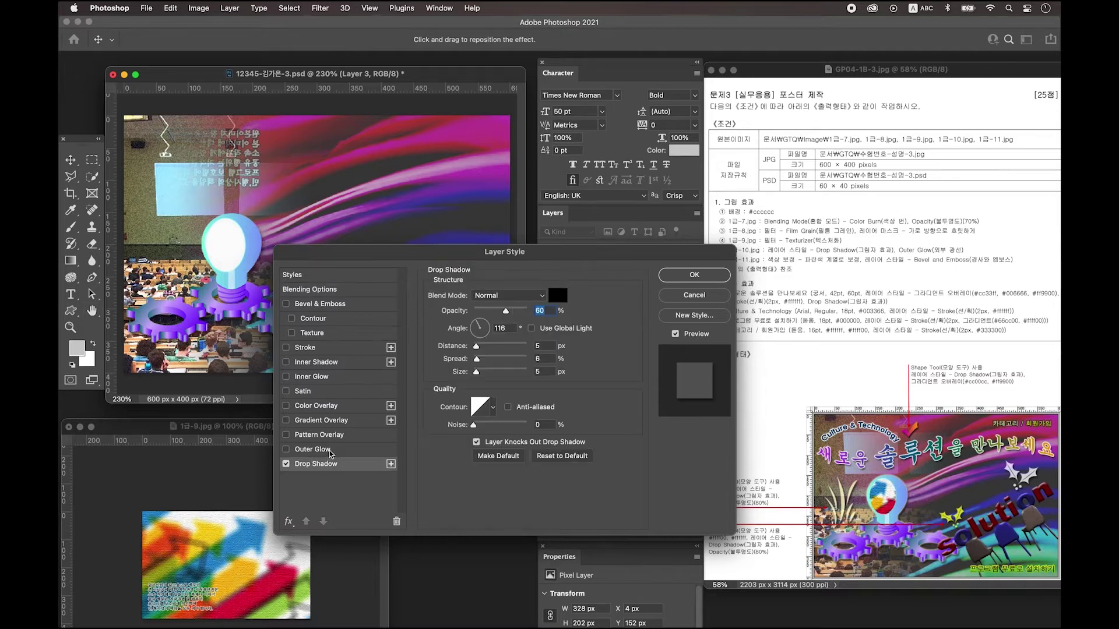
{"action": "left_click", "coordinate": [328, 451]}
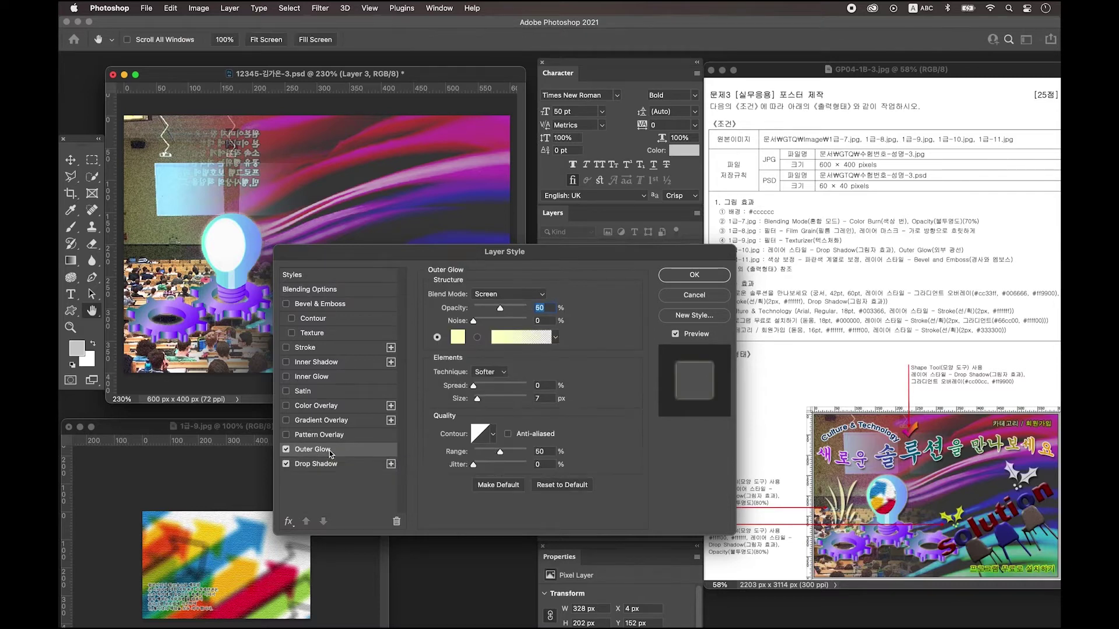
{"action": "left_click", "coordinate": [695, 275]}
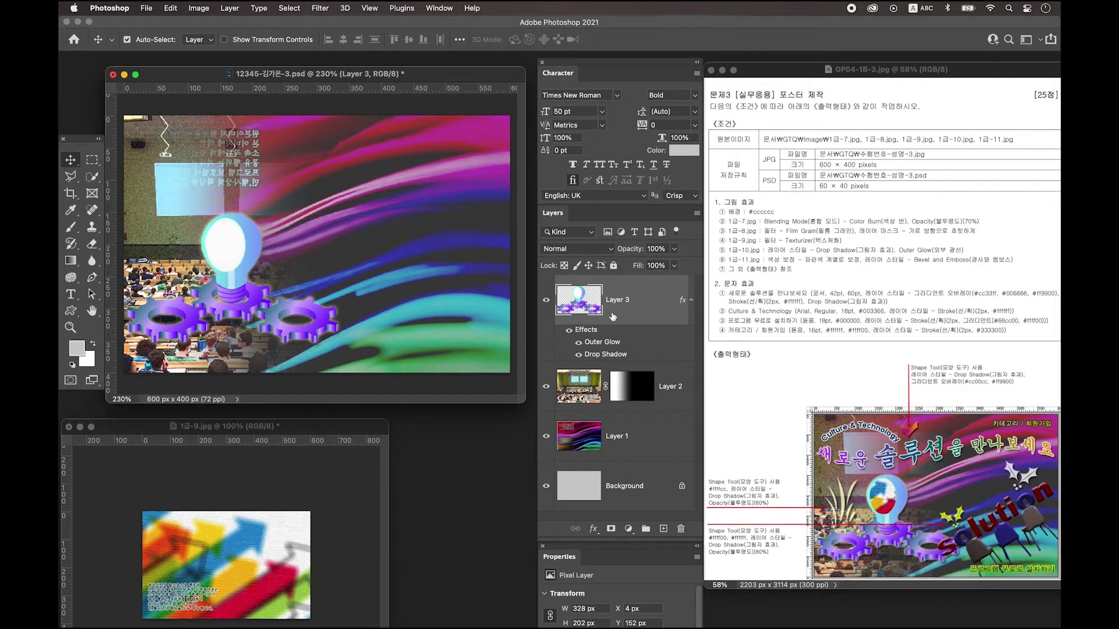
Draw a 62 × 82 px light grey ellipse over the bulb's glass, then bring 1급-9.jpg forward.
{"action": "left_click", "coordinate": [663, 530]}
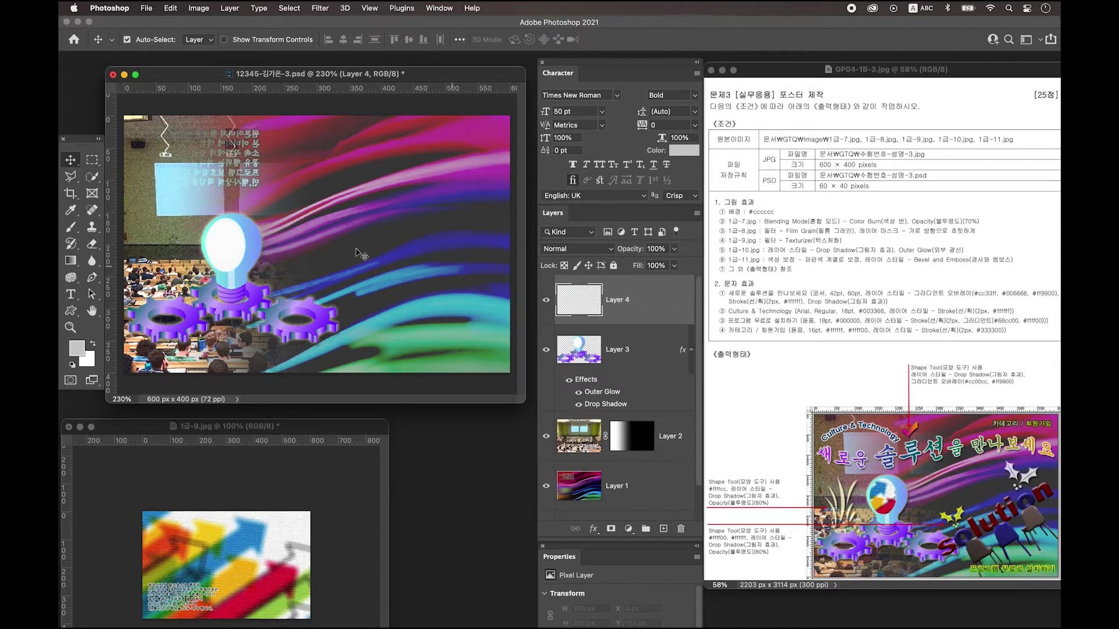
{"action": "left_click", "coordinate": [71, 311]}
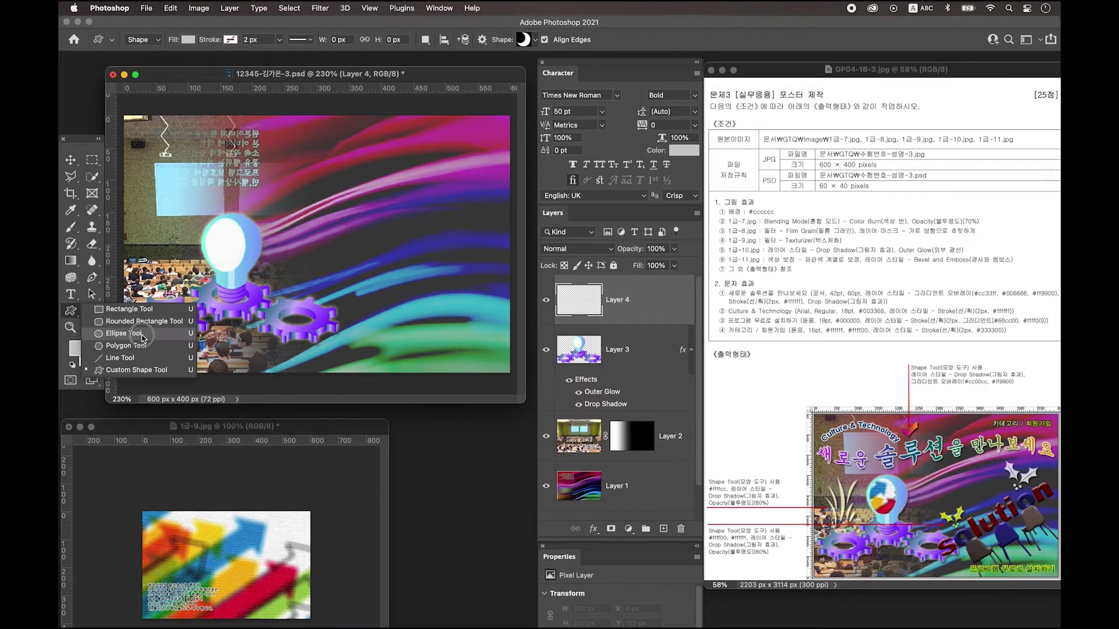
{"action": "left_click", "coordinate": [142, 336]}
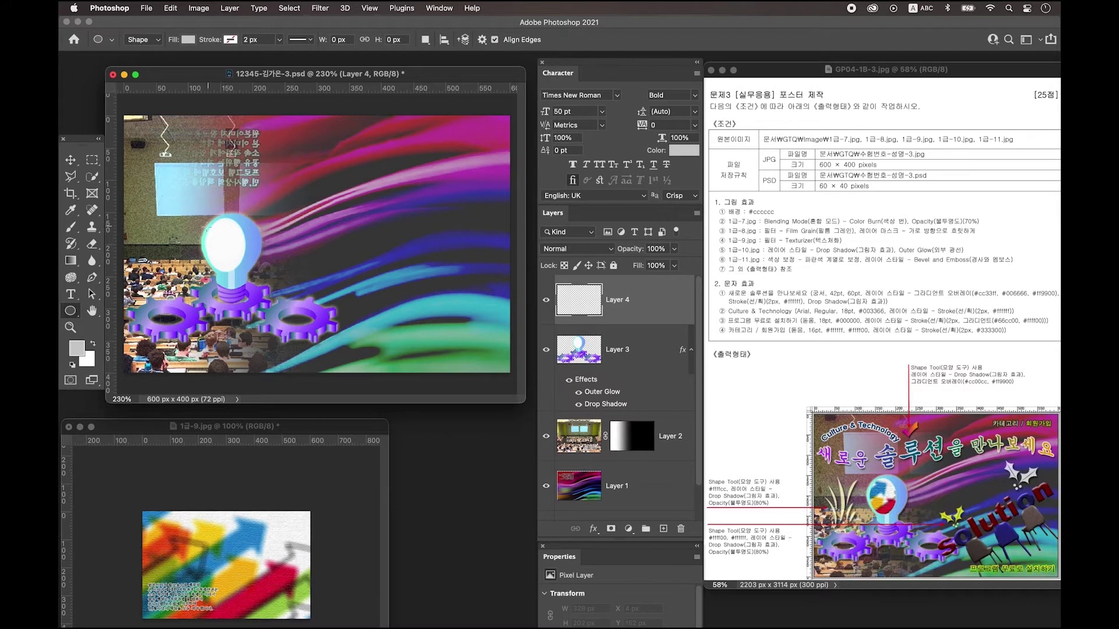
{"action": "left_click_drag", "start_coordinate": [204, 217], "coordinate": [244, 271]}
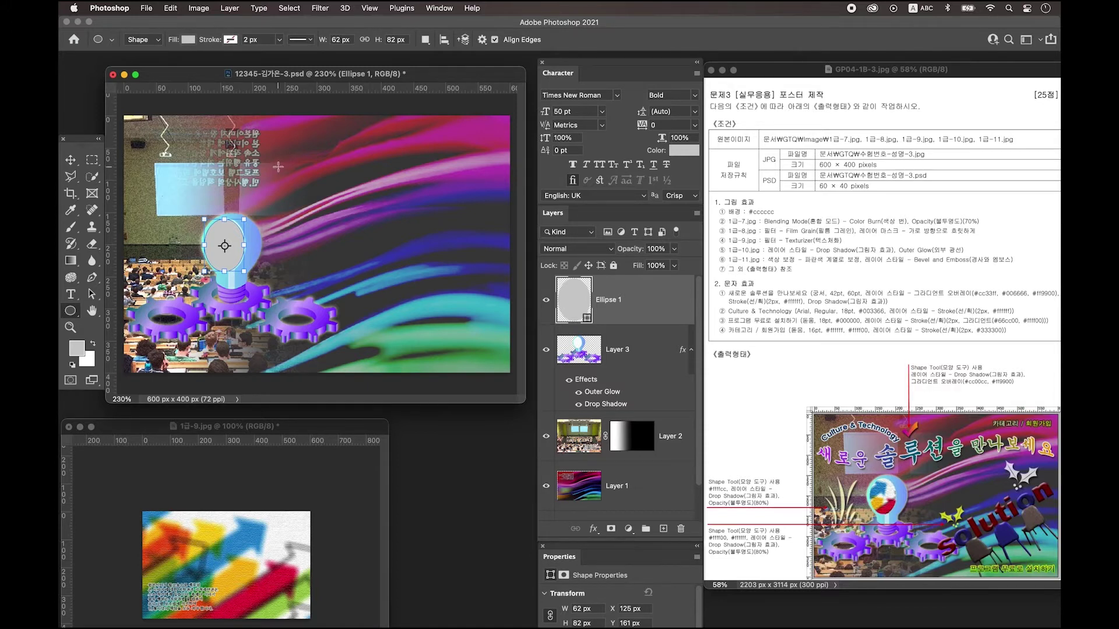
{"action": "key", "text": "v"}
{"action": "left_click", "coordinate": [236, 524]}
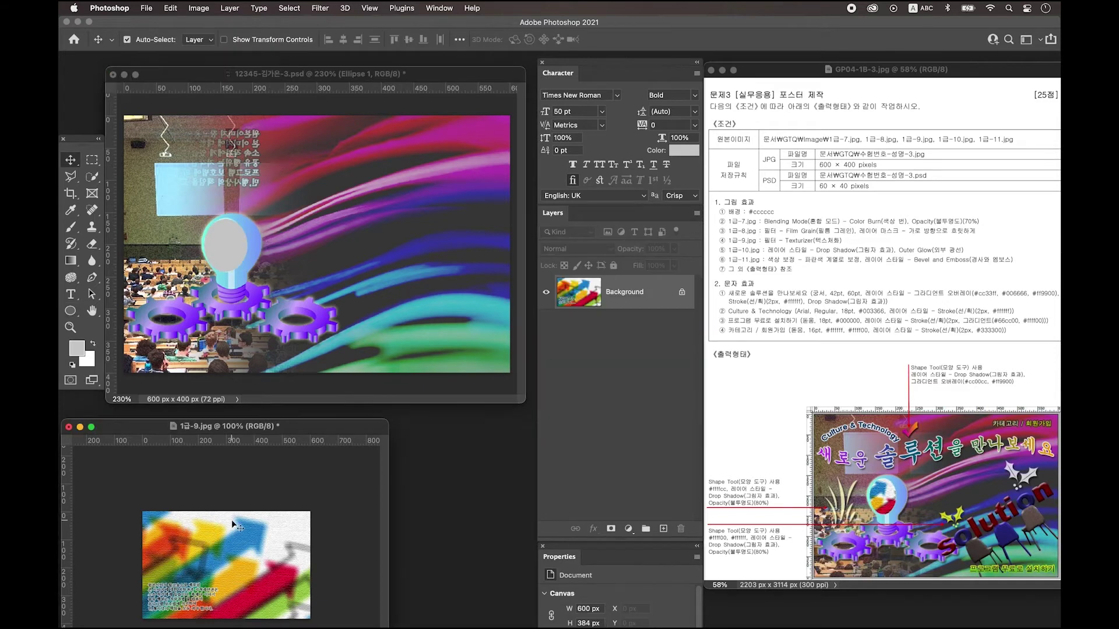
Place the 1급-9 arrows as Layer 4, clipped to Ellipse 1 and scaled to about 47% over the bulb.
{"action": "left_click_drag", "start_coordinate": [215, 542], "coordinate": [245, 175]}
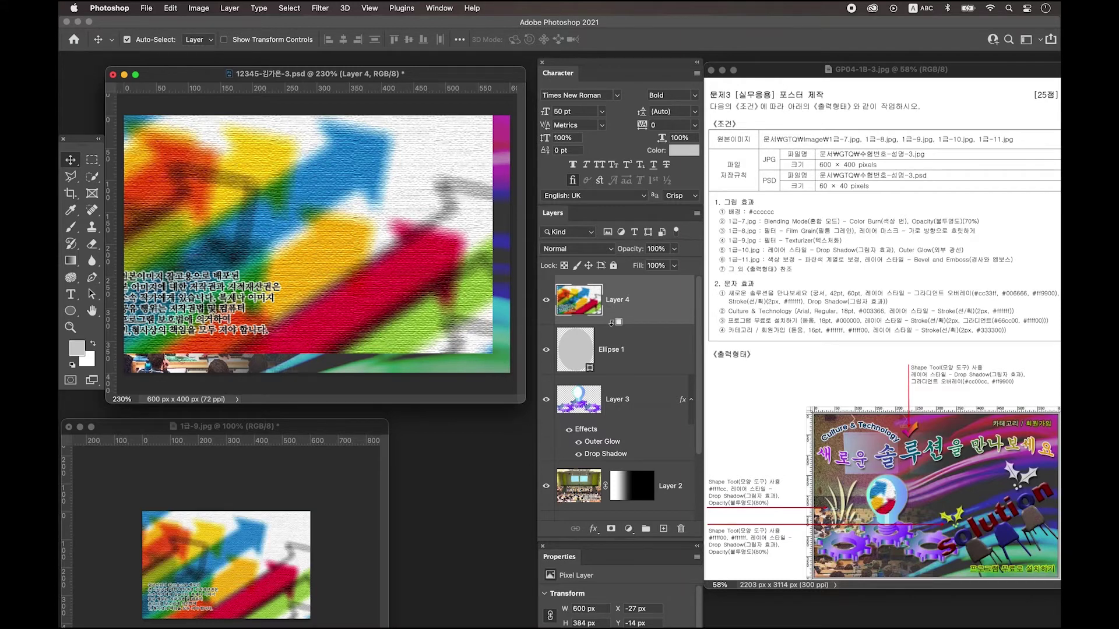
{"action": "left_click", "coordinate": [602, 322], "text": "alt"}
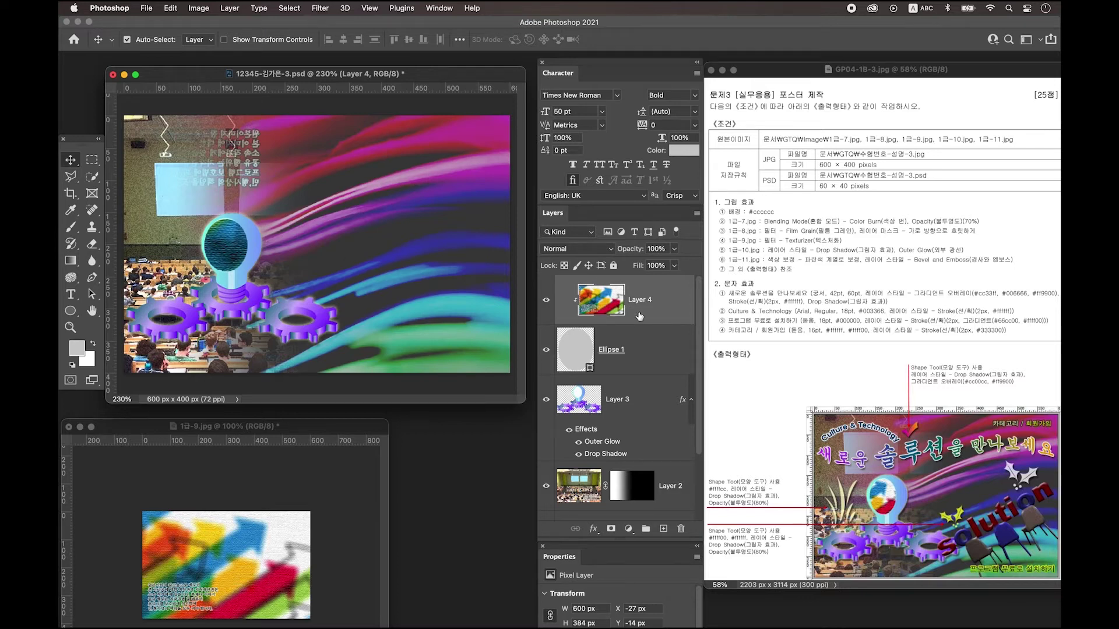
{"action": "key", "text": "super+t"}
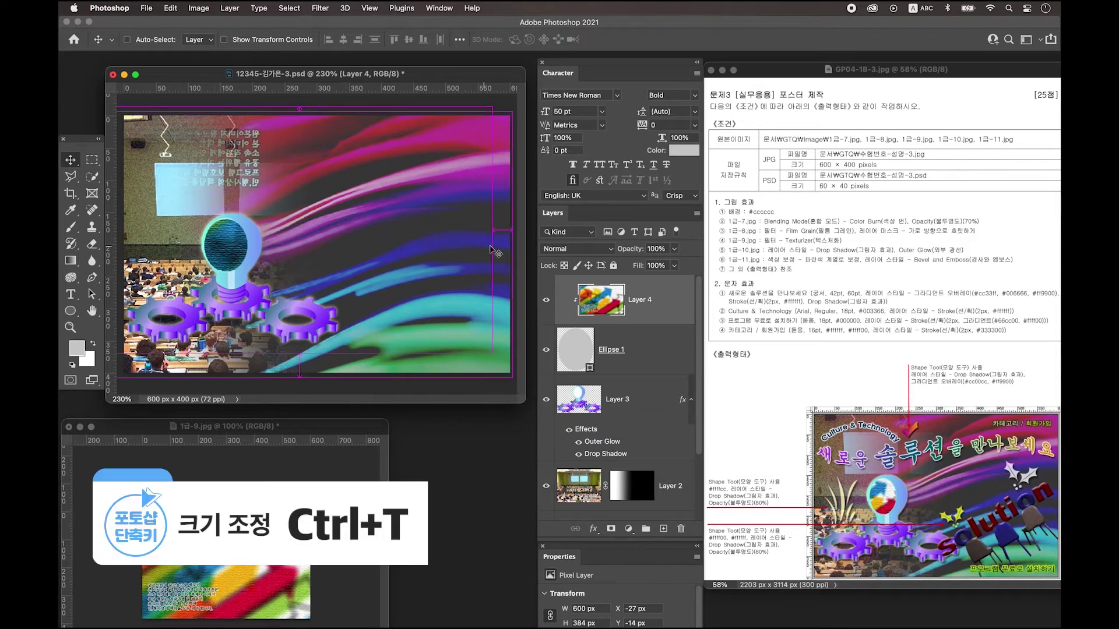
{"action": "left_click_drag", "start_coordinate": [495, 108], "coordinate": [288, 238]}
{"action": "left_click_drag", "start_coordinate": [243, 299], "coordinate": [267, 268]}
{"action": "left_click_drag", "start_coordinate": [300, 322], "coordinate": [256, 281]}
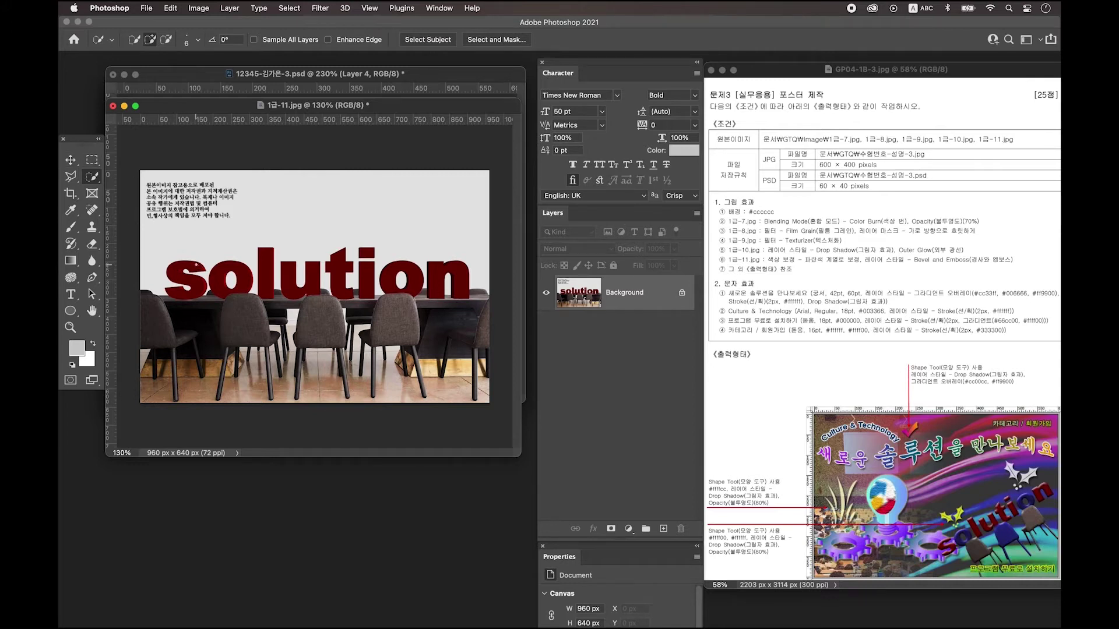
Copy the red 'solution' lettering onto its own Layer 1 and hide the Background.
{"action": "mouse_move", "coordinate": [190, 264]}
{"action": "left_mouse_down"}
{"action": "mouse_move", "coordinate": [169, 272]}
{"action": "mouse_move", "coordinate": [233, 291]}
{"action": "mouse_move", "coordinate": [262, 251]}
{"action": "mouse_move", "coordinate": [274, 279]}
{"action": "mouse_move", "coordinate": [350, 267]}
{"action": "mouse_move", "coordinate": [338, 274]}
{"action": "mouse_move", "coordinate": [420, 280]}
{"action": "mouse_move", "coordinate": [208, 300]}
{"action": "left_mouse_up"}
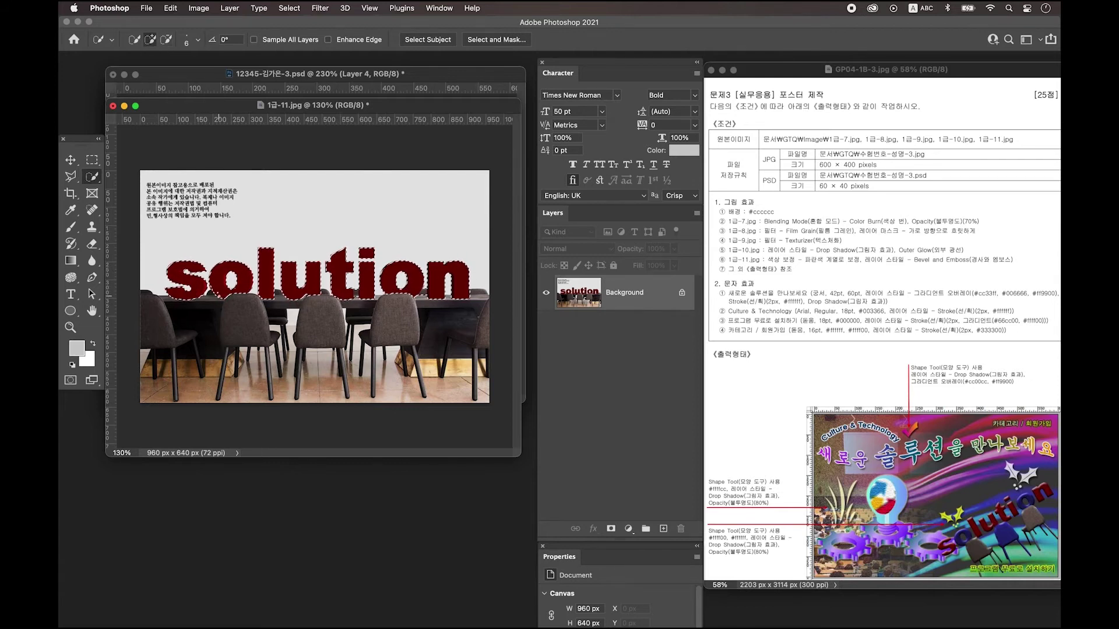
{"action": "key", "text": "ctrl+j"}
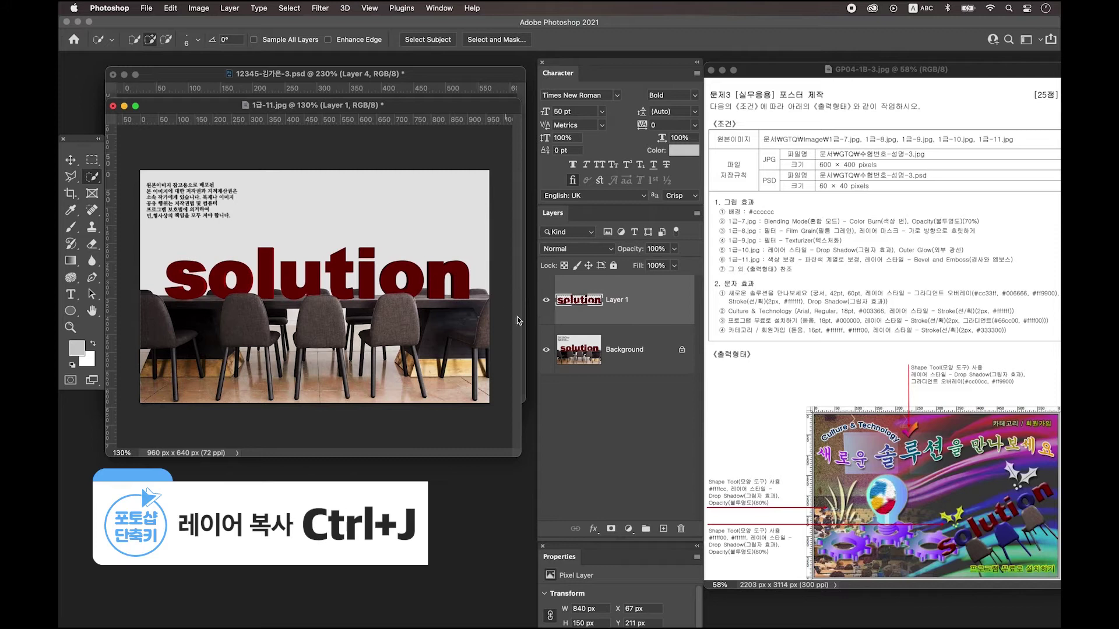
{"action": "left_click", "coordinate": [546, 350]}
Delete the grey shadow beneath the lettering's first letters 'so'.
{"action": "key", "text": "ctrl+plus"}
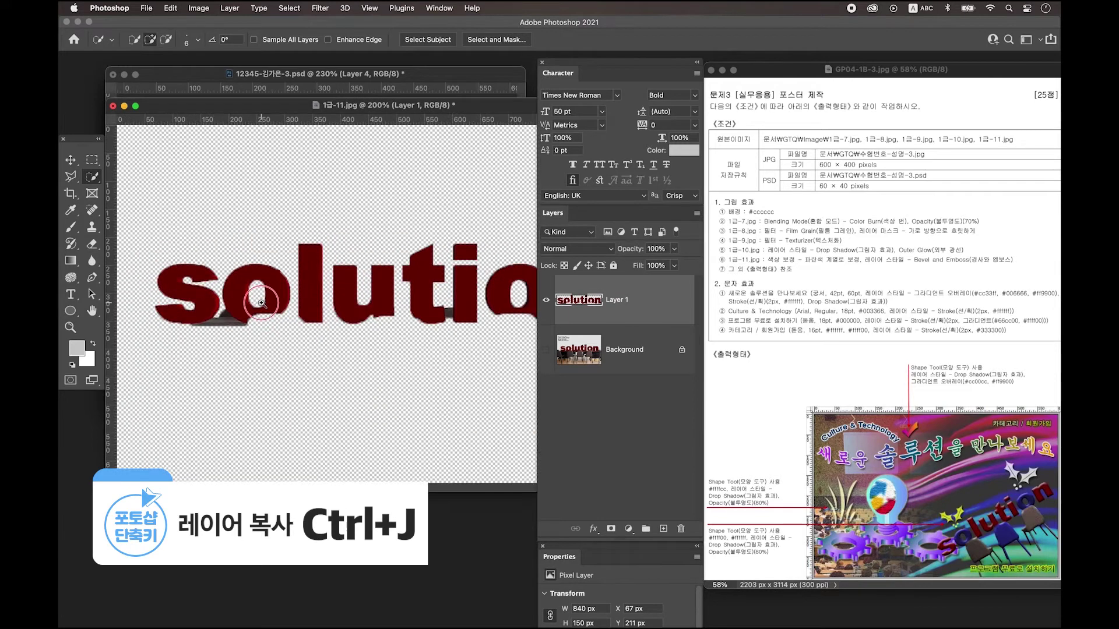
{"action": "key", "text": "ctrl+plus"}
{"action": "left_click_drag", "start_coordinate": [271, 375], "coordinate": [248, 387]}
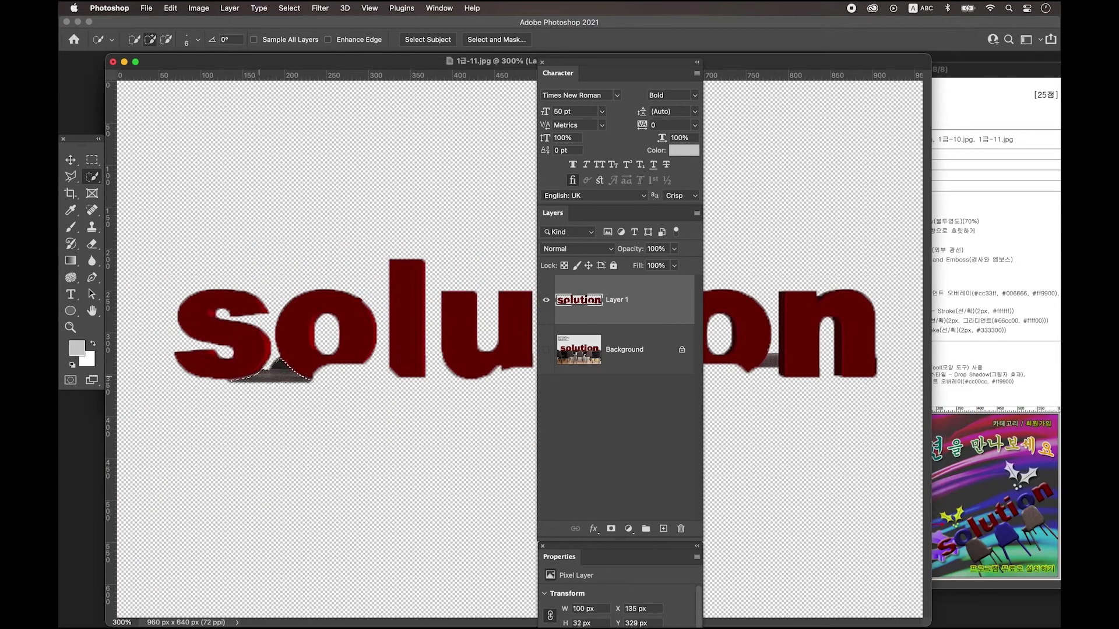
{"action": "key", "text": "Delete"}
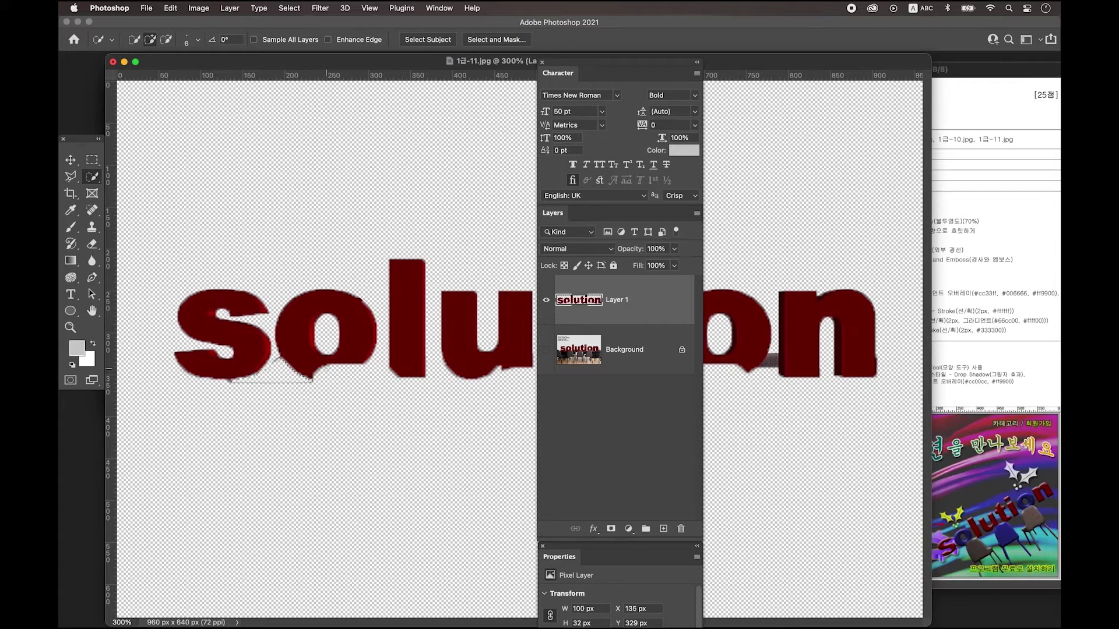
{"action": "key", "text": "super+d"}
{"action": "left_click", "coordinate": [406, 394], "text": "alt"}
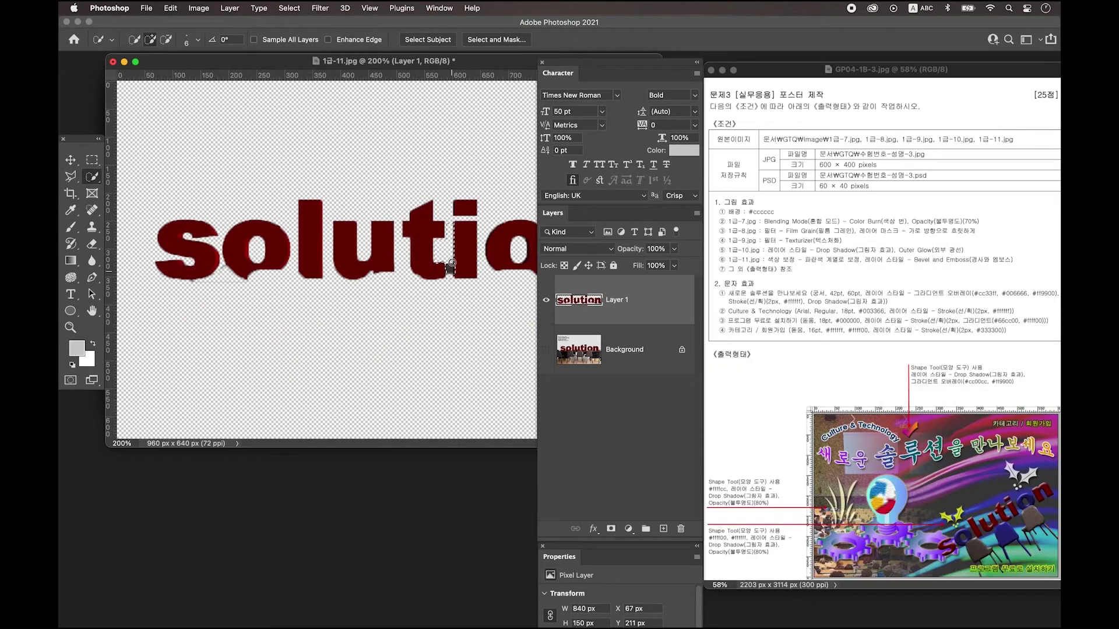
{"action": "scroll", "coordinate": [368, 195], "scroll_direction": "right", "scroll_amount": 3}
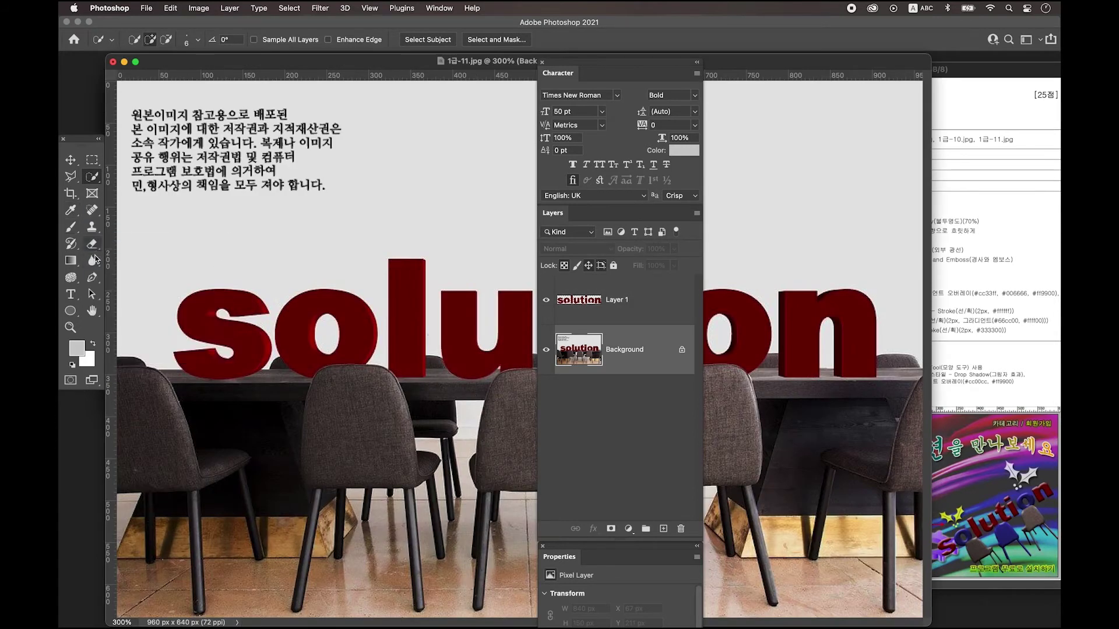
Trace a Pen path around the first chair's back, seat and legs.
{"action": "left_click", "coordinate": [93, 278]}
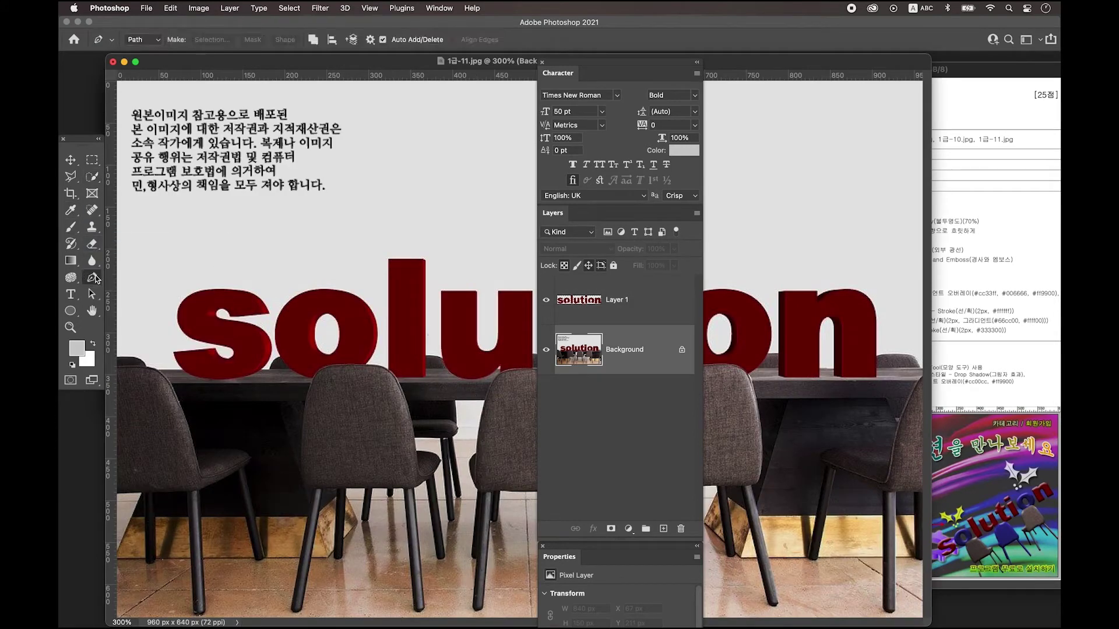
{"action": "left_click", "coordinate": [315, 489]}
{"action": "left_click_drag", "start_coordinate": [303, 457], "coordinate": [304, 436]}
{"action": "left_click", "coordinate": [309, 390]}
{"action": "left_click", "coordinate": [344, 366]}
{"action": "left_click", "coordinate": [379, 367]}
{"action": "left_click", "coordinate": [406, 384]}
{"action": "left_click", "coordinate": [408, 407]}
{"action": "left_click", "coordinate": [410, 431]}
{"action": "left_click", "coordinate": [416, 453]}
{"action": "left_click", "coordinate": [434, 475]}
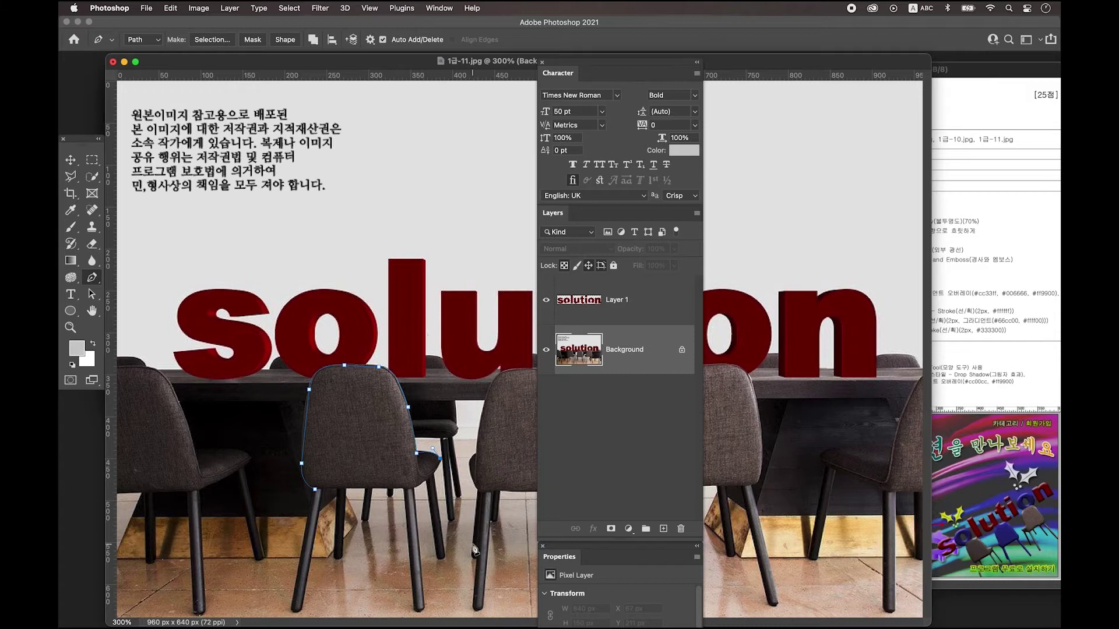
{"action": "left_click", "coordinate": [446, 554]}
{"action": "left_click", "coordinate": [438, 559]}
{"action": "left_click", "coordinate": [427, 480]}
{"action": "left_click", "coordinate": [415, 487]}
{"action": "left_click", "coordinate": [423, 605]}
{"action": "left_click", "coordinate": [416, 610]}
{"action": "left_click", "coordinate": [406, 488]}
{"action": "left_click", "coordinate": [347, 489]}
{"action": "left_click", "coordinate": [339, 488]}
{"action": "left_click", "coordinate": [342, 558]}
{"action": "left_click", "coordinate": [334, 556]}
{"action": "left_click", "coordinate": [322, 489]}
{"action": "left_click", "coordinate": [298, 607]}
{"action": "left_click", "coordinate": [315, 491]}
{"action": "left_click", "coordinate": [302, 463]}
{"action": "scroll", "coordinate": [402, 466], "scroll_direction": "right", "scroll_amount": 5}
Continue the Pen outline around the next chair and close it.
{"action": "left_click", "coordinate": [355, 456]}
{"action": "left_click", "coordinate": [353, 484]}
{"action": "left_click", "coordinate": [357, 494]}
{"action": "left_click", "coordinate": [353, 558]}
{"action": "left_click", "coordinate": [359, 610]}
{"action": "left_click", "coordinate": [361, 610]}
{"action": "left_click", "coordinate": [371, 523]}
{"action": "left_click", "coordinate": [379, 492]}
{"action": "left_click", "coordinate": [447, 493]}
{"action": "left_click", "coordinate": [458, 561]}
{"action": "left_click", "coordinate": [470, 609]}
{"action": "left_click", "coordinate": [481, 608]}
{"action": "left_click", "coordinate": [463, 495]}
{"action": "left_click", "coordinate": [472, 472]}
{"action": "left_click", "coordinate": [467, 424]}
{"action": "left_click_drag", "start_coordinate": [429, 374], "coordinate": [400, 376]}
{"action": "left_click", "coordinate": [362, 423]}
{"action": "left_click", "coordinate": [355, 455]}
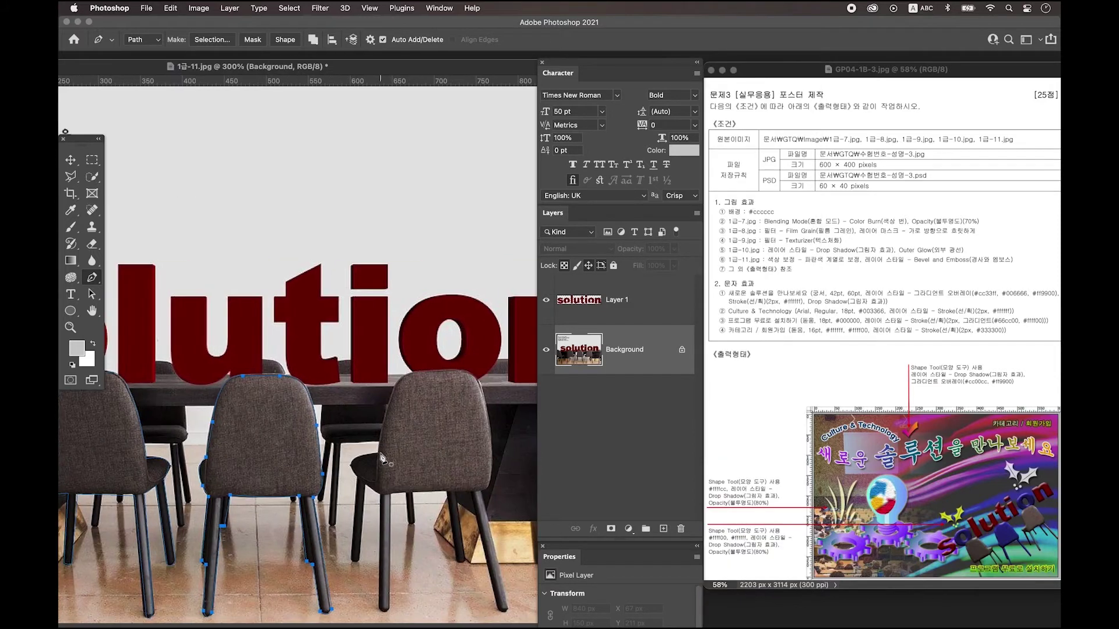
Trace a closed Pen outline around the middle chair.
{"action": "left_click", "coordinate": [379, 452]}
{"action": "left_click", "coordinate": [352, 470]}
{"action": "left_click", "coordinate": [358, 479]}
{"action": "left_click", "coordinate": [352, 559]}
{"action": "left_click", "coordinate": [357, 567]}
{"action": "left_click", "coordinate": [379, 492]}
{"action": "left_click", "coordinate": [381, 605]}
{"action": "left_click", "coordinate": [390, 606]}
{"action": "left_click", "coordinate": [392, 495]}
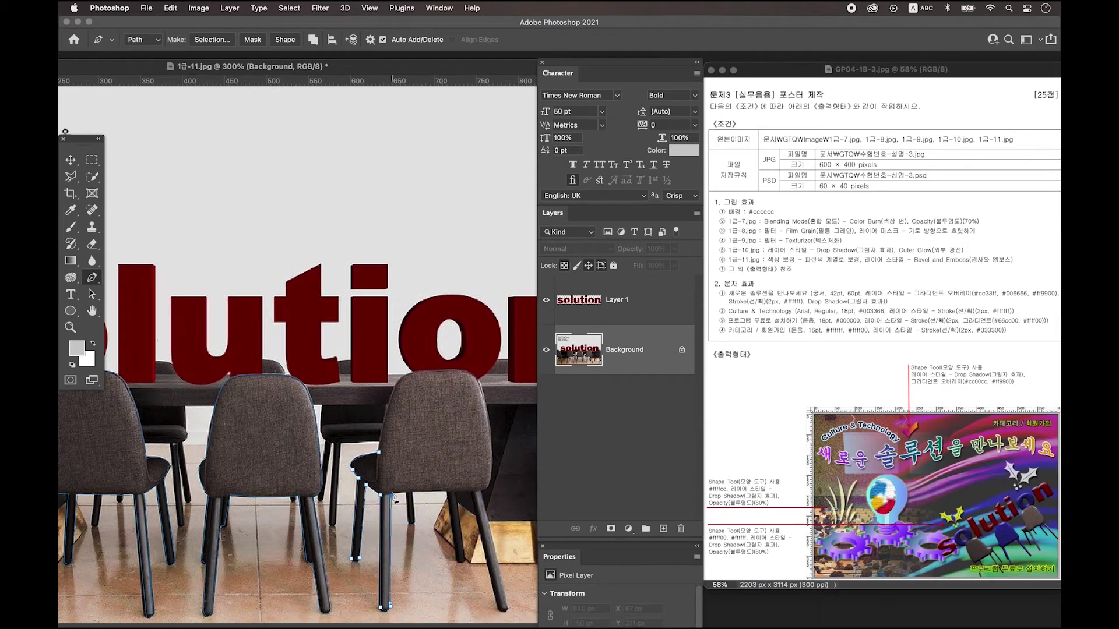
{"action": "left_click", "coordinate": [405, 493]}
{"action": "left_click", "coordinate": [409, 521]}
{"action": "left_click", "coordinate": [414, 521]}
{"action": "left_click", "coordinate": [413, 493]}
{"action": "left_click", "coordinate": [447, 492]}
{"action": "left_click", "coordinate": [457, 559]}
{"action": "left_click", "coordinate": [464, 560]}
{"action": "left_click", "coordinate": [479, 493]}
{"action": "left_click", "coordinate": [502, 610]}
{"action": "left_click", "coordinate": [508, 608]}
{"action": "left_click", "coordinate": [491, 479]}
{"action": "left_click", "coordinate": [491, 463]}
{"action": "left_click", "coordinate": [496, 370]}
{"action": "left_click", "coordinate": [458, 370]}
{"action": "left_click", "coordinate": [419, 371]}
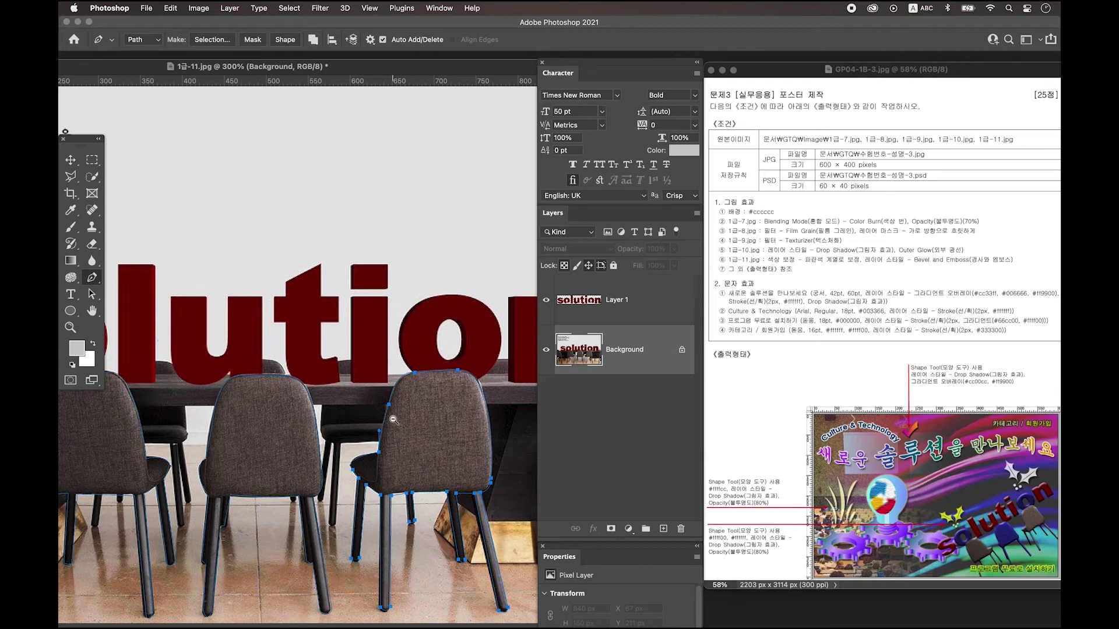
Turn the chair outline into a selection and copy the chairs onto Layer 2.
{"action": "key", "text": "super+minus"}
{"action": "key", "text": "super+minus"}
{"action": "key", "text": "super+Return"}
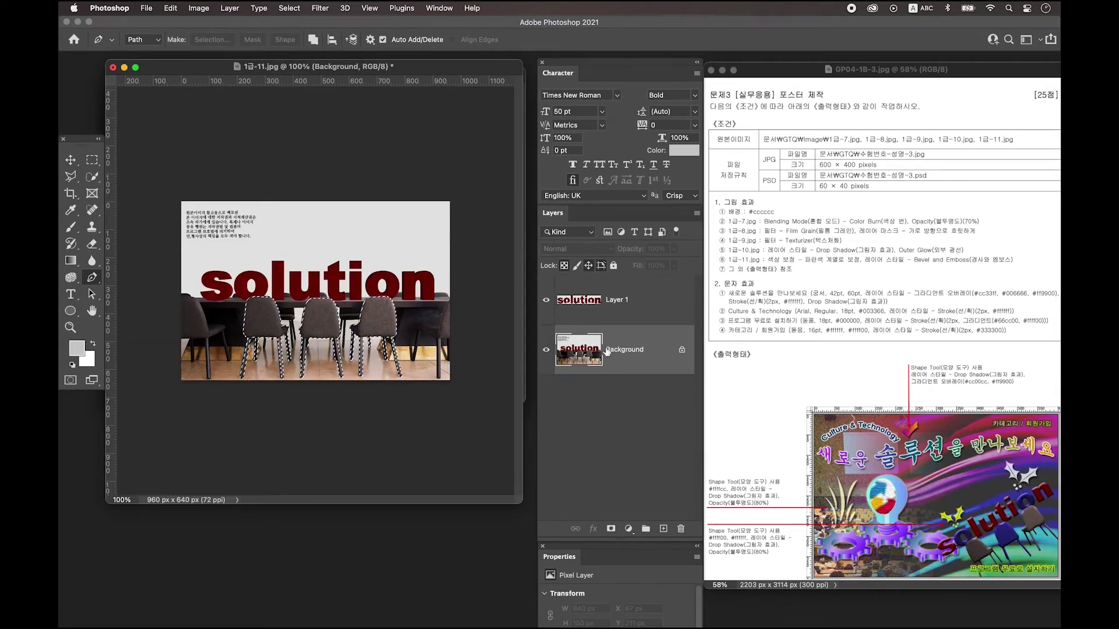
{"action": "key", "text": "super+j"}
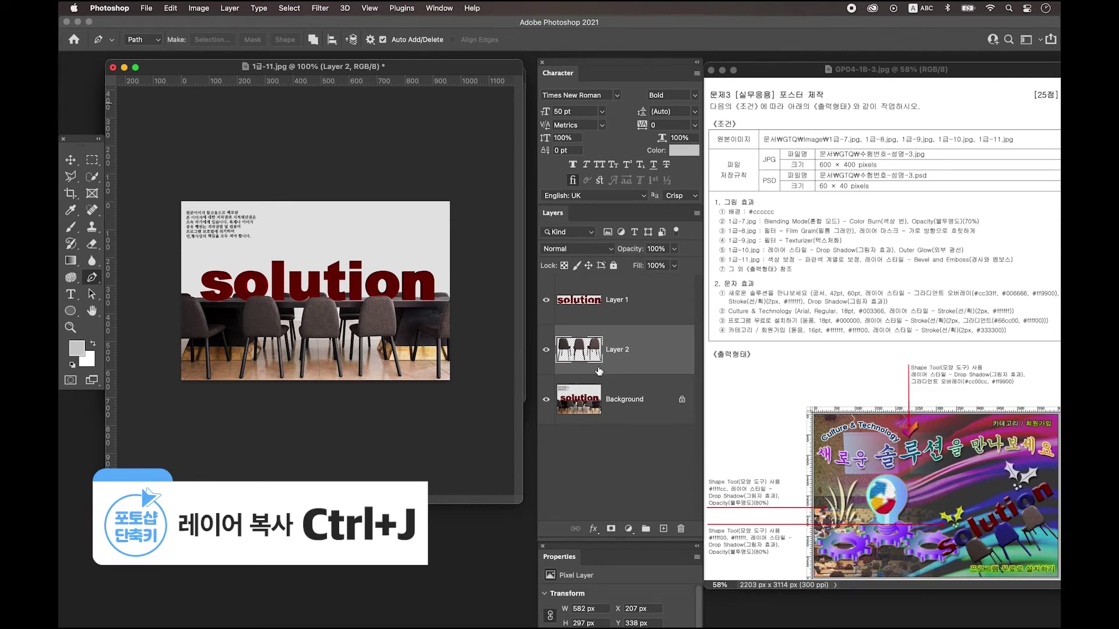
Drag the lettering and chairs layers from 1급-11.jpg onto the poster.
{"action": "left_click", "coordinate": [606, 300]}
{"action": "left_click", "coordinate": [601, 356]}
{"action": "left_click_drag", "start_coordinate": [387, 66], "coordinate": [400, 387]}
{"action": "left_click", "coordinate": [82, 164]}
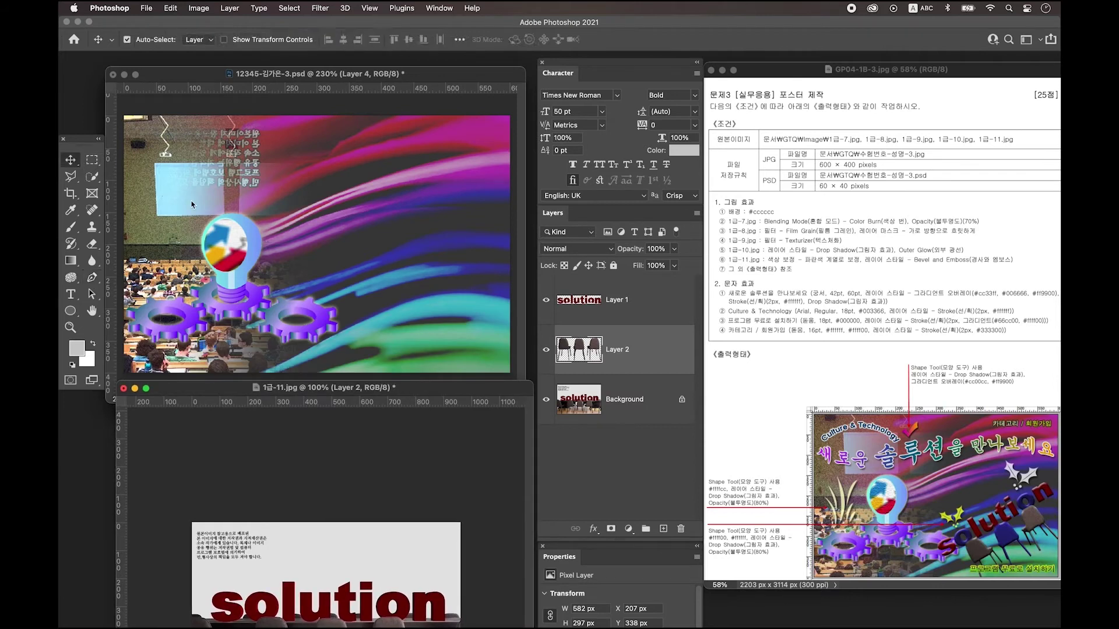
{"action": "left_click", "coordinate": [606, 315], "text": "shift"}
{"action": "left_click_drag", "start_coordinate": [618, 319], "coordinate": [376, 263]}
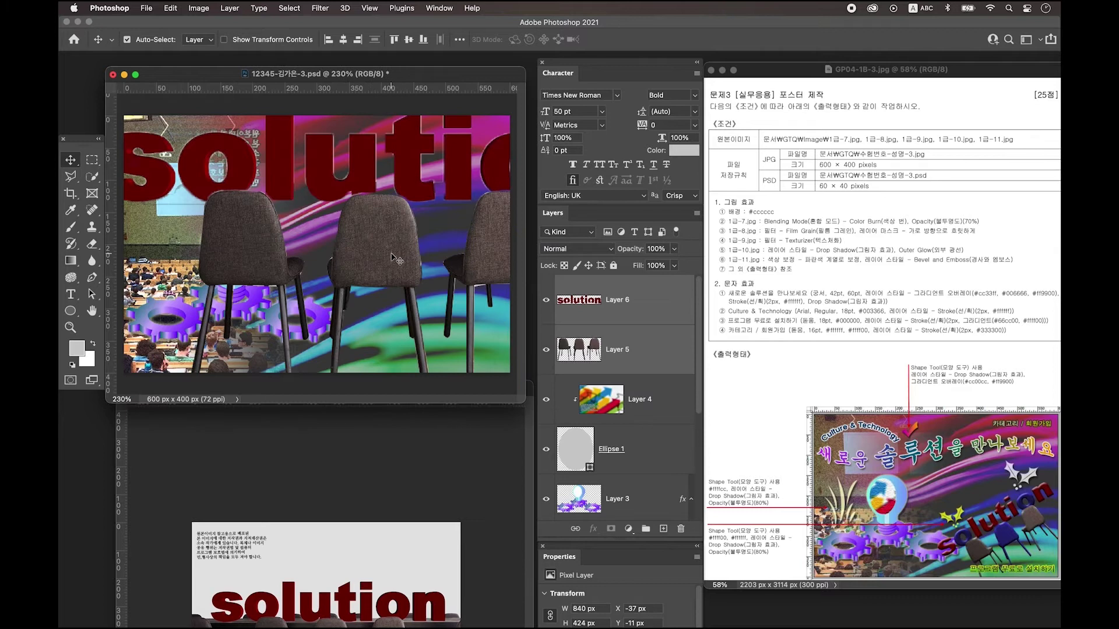
Scale the lettering and chairs to 284 × 166 px, tilted −9°, at the lower right.
{"action": "key", "text": "ctrl+t"}
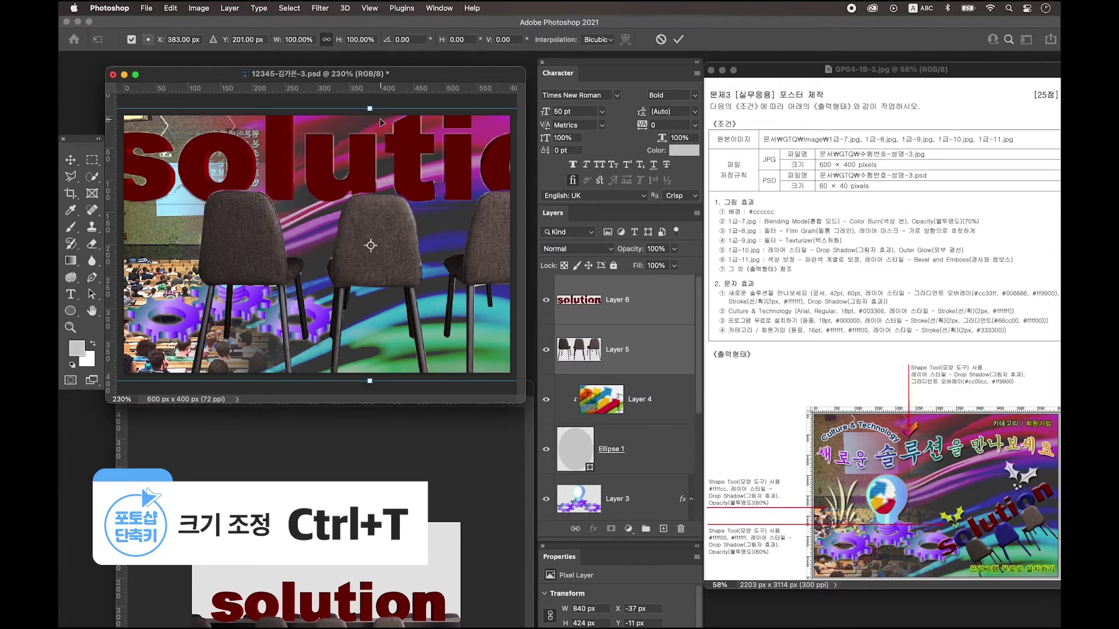
{"action": "left_click_drag", "start_coordinate": [372, 111], "coordinate": [370, 268]}
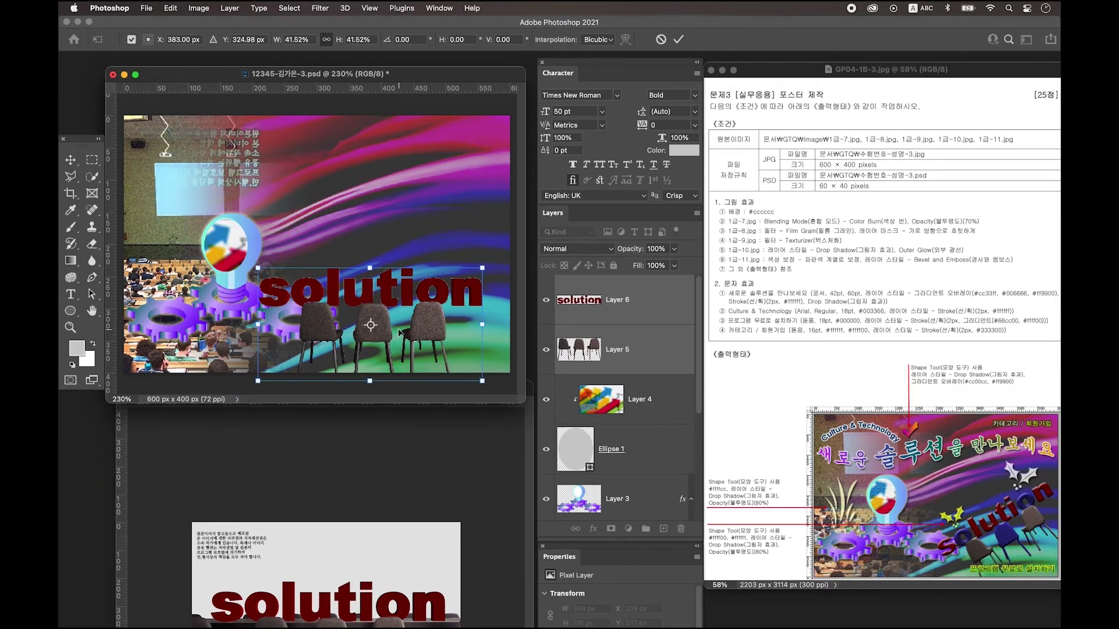
{"action": "left_click_drag", "start_coordinate": [433, 326], "coordinate": [441, 317]}
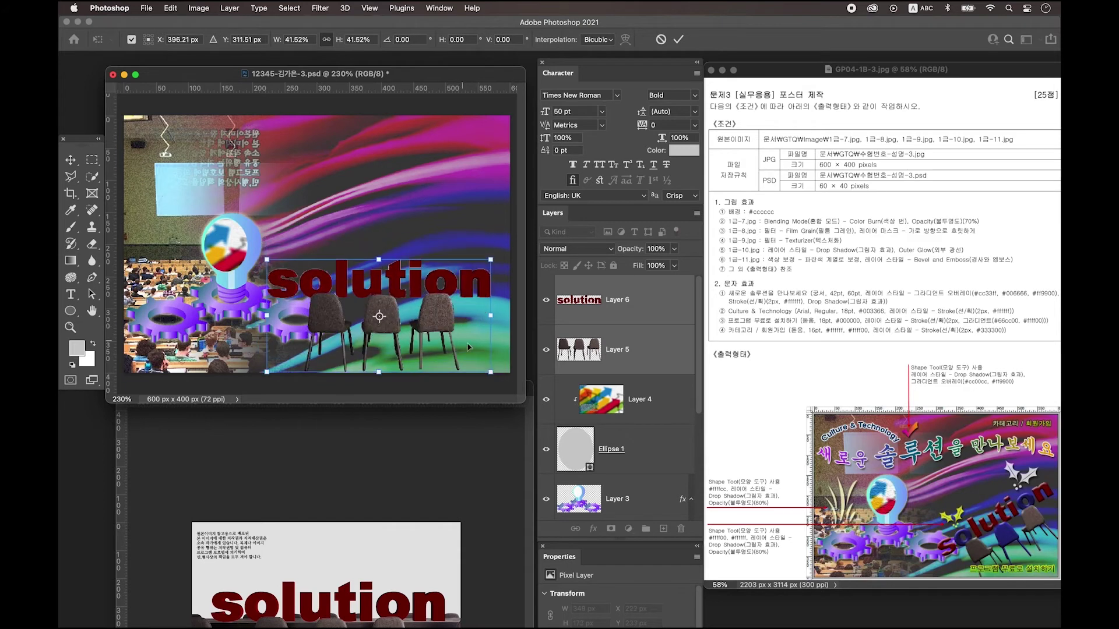
{"action": "left_click_drag", "start_coordinate": [503, 378], "coordinate": [509, 356]}
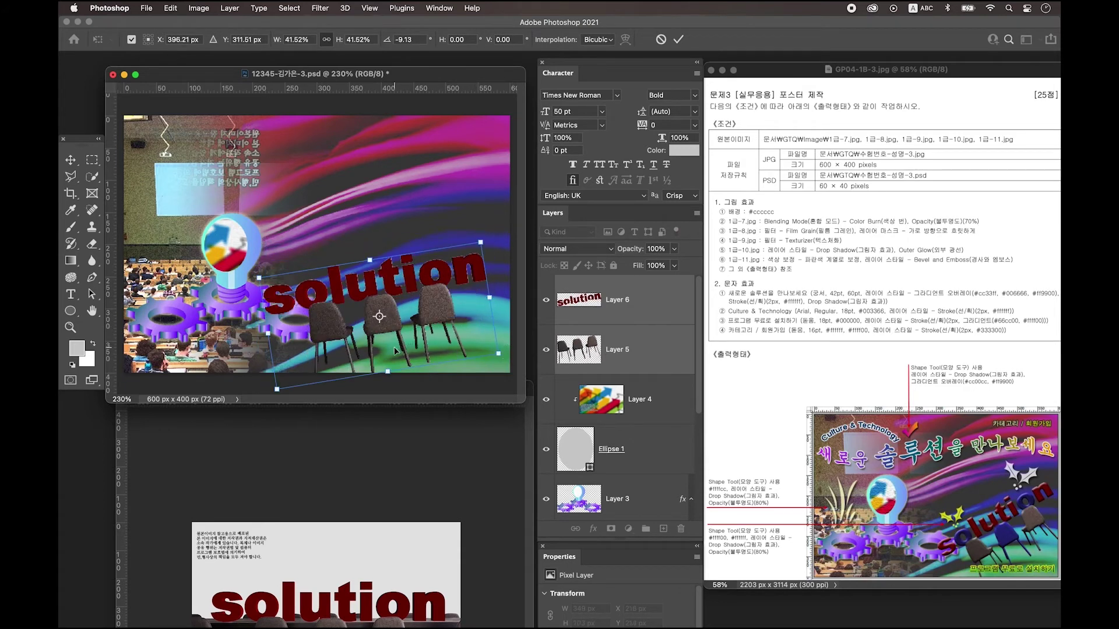
{"action": "left_click_drag", "start_coordinate": [269, 335], "coordinate": [324, 324]}
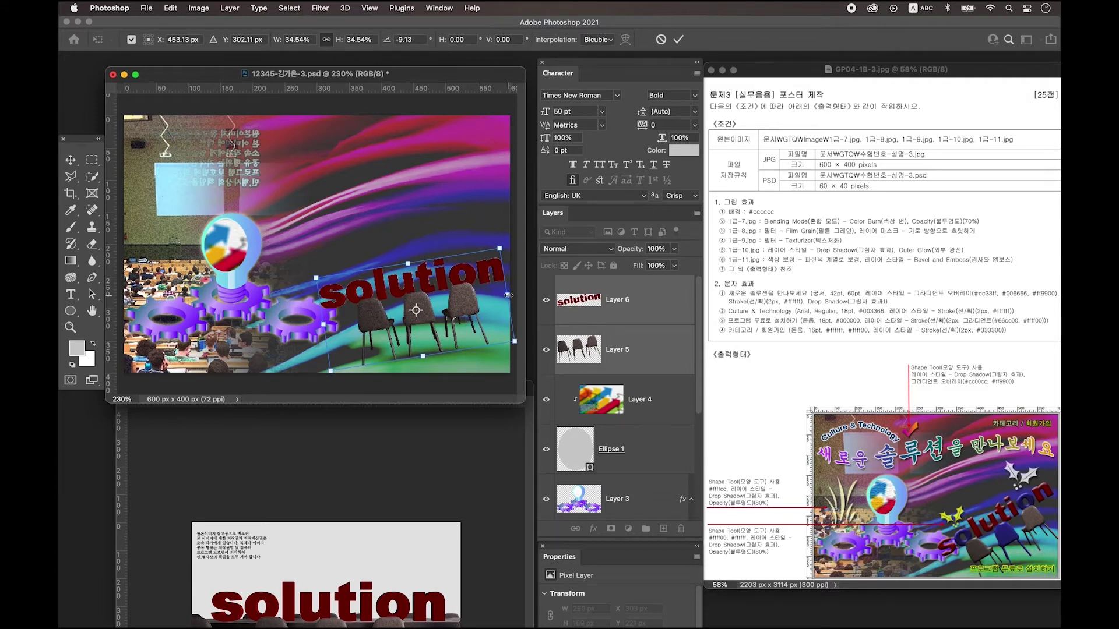
{"action": "key", "text": "Return"}
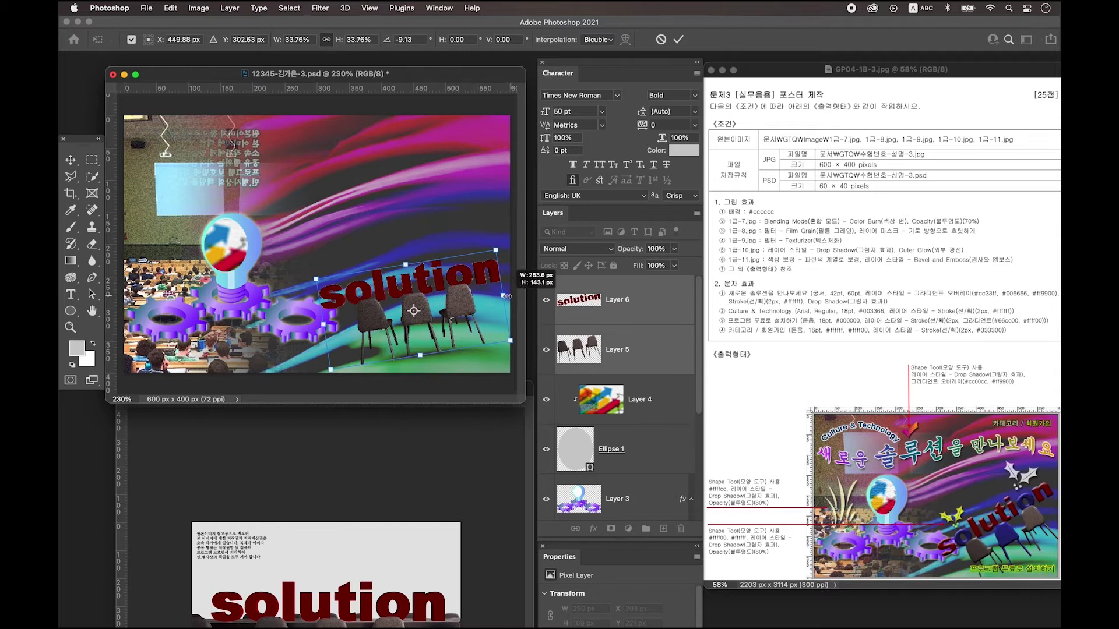
Close the 1급-11.jpg source image.
{"action": "left_click", "coordinate": [355, 450]}
{"action": "left_click", "coordinate": [113, 387]}
{"action": "left_click", "coordinate": [92, 177]}
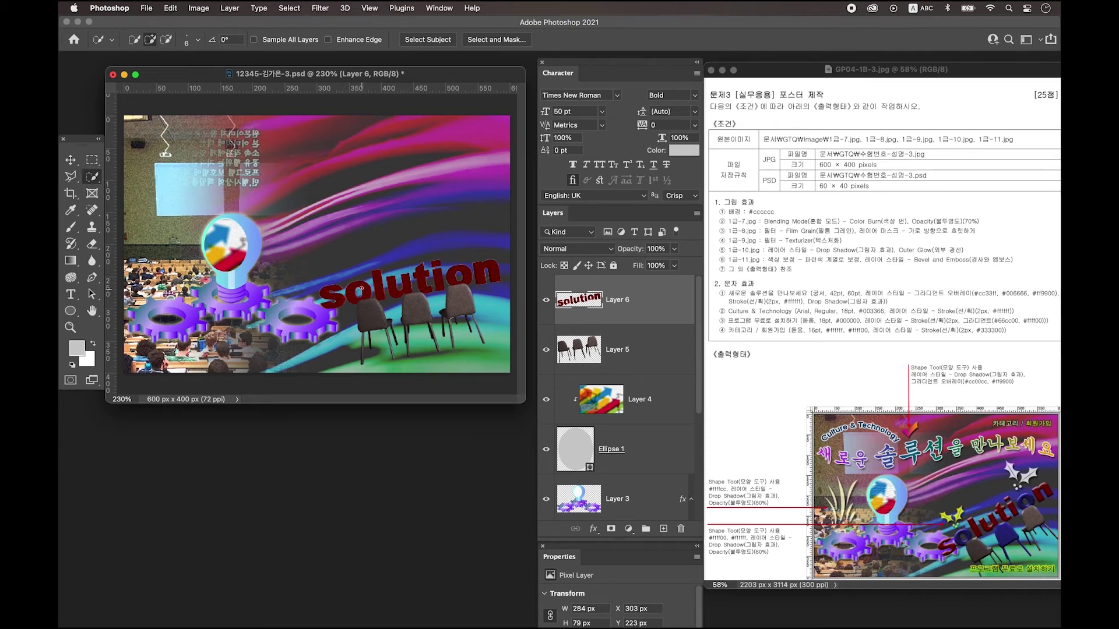
Colorize the two 'o' letters of solution orange with Hue 31 and Saturation 60.
{"action": "left_click", "coordinate": [357, 286]}
{"action": "left_click", "coordinate": [462, 275]}
{"action": "key", "text": "ctrl+u"}
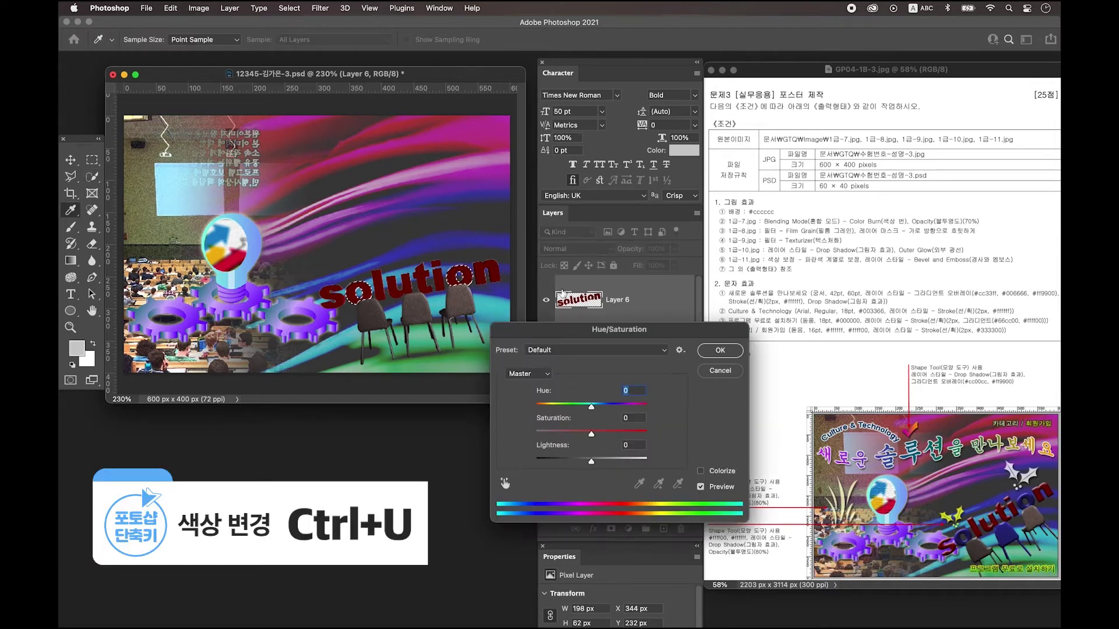
{"action": "left_click_drag", "start_coordinate": [623, 336], "coordinate": [628, 334]}
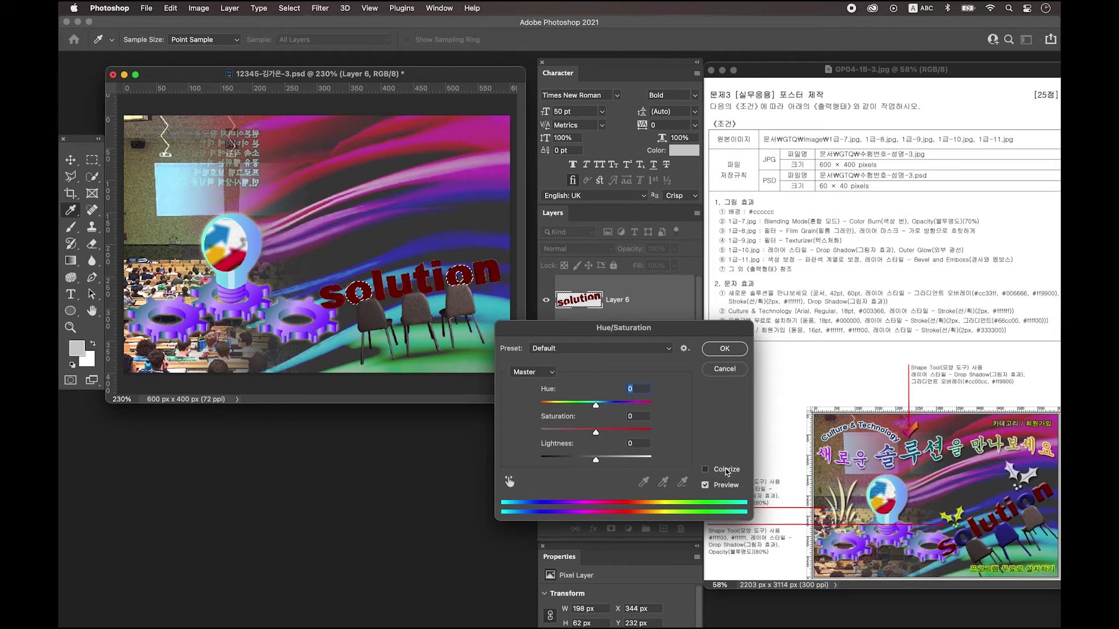
{"action": "left_click", "coordinate": [705, 469]}
{"action": "left_click_drag", "start_coordinate": [564, 429], "coordinate": [607, 431]}
{"action": "left_click_drag", "start_coordinate": [541, 404], "coordinate": [615, 409]}
{"action": "key", "text": "Return"}
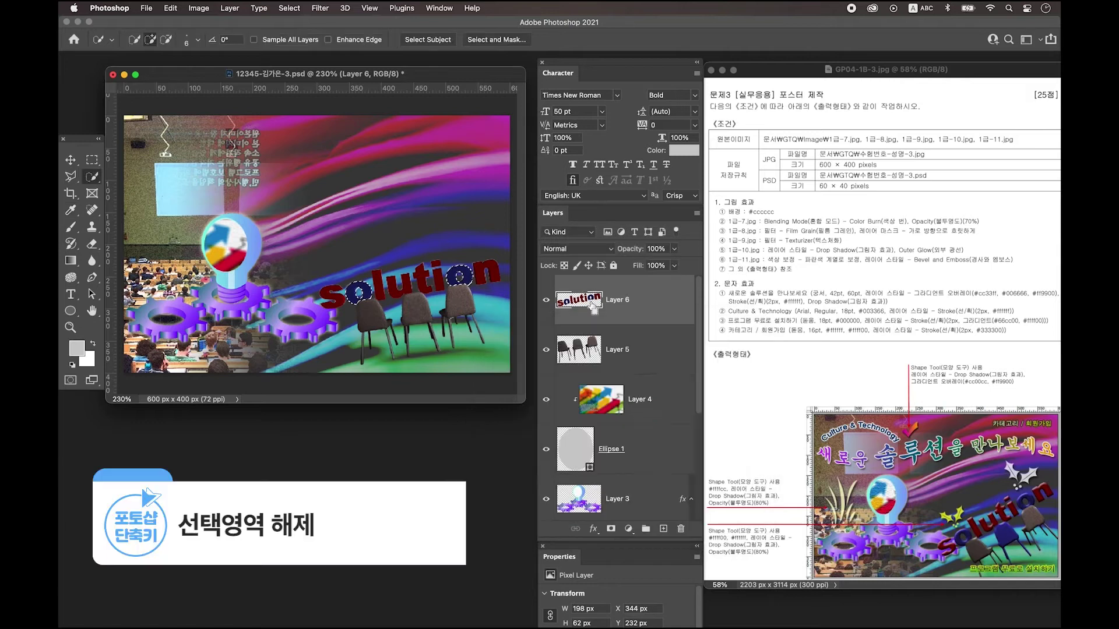
{"action": "key", "text": "ctrl+d"}
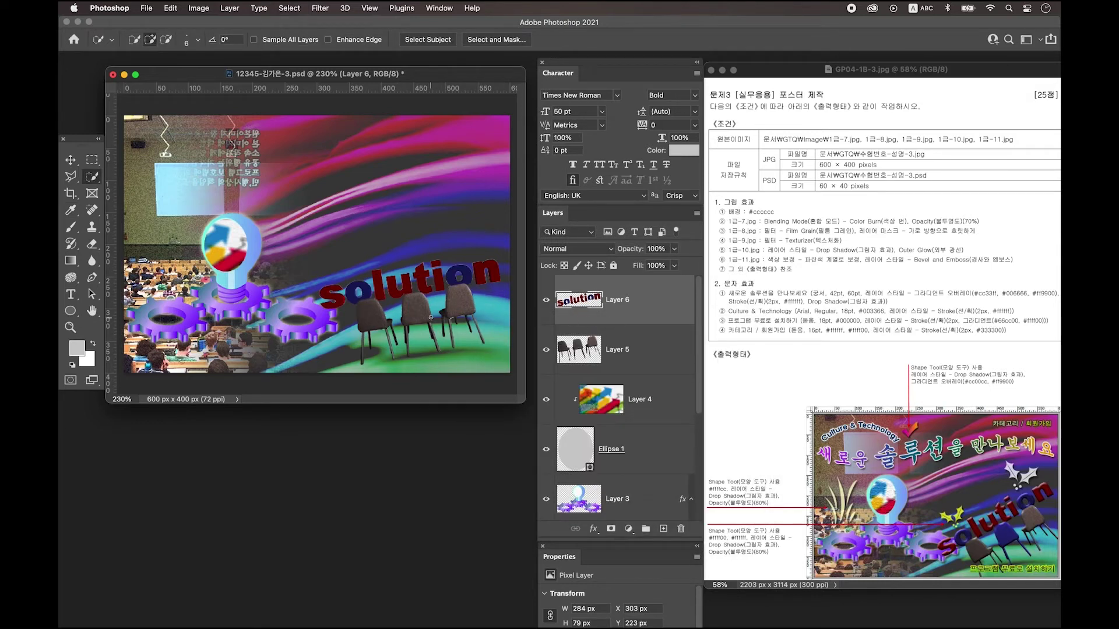
Colorize the middle chair on Layer 5 blue at Hue 245, Saturation 60.
{"action": "left_click", "coordinate": [597, 357]}
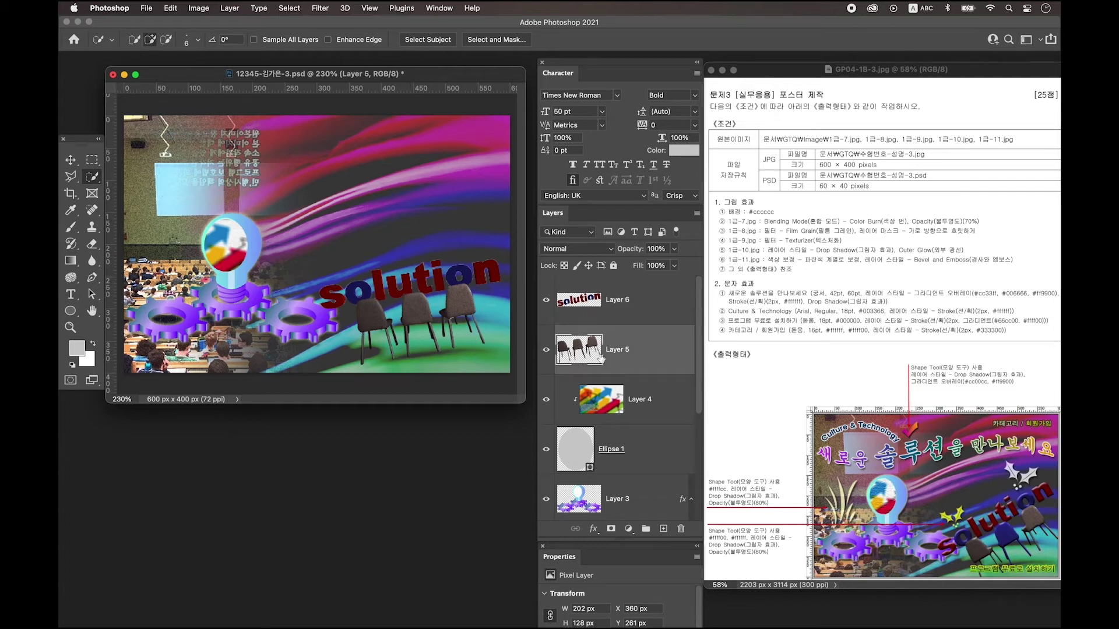
{"action": "mouse_move", "coordinate": [404, 302]}
{"action": "left_mouse_down"}
{"action": "mouse_move", "coordinate": [416, 350]}
{"action": "mouse_move", "coordinate": [431, 358]}
{"action": "mouse_move", "coordinate": [437, 344]}
{"action": "left_mouse_up"}
{"action": "key", "text": "ctrl+u"}
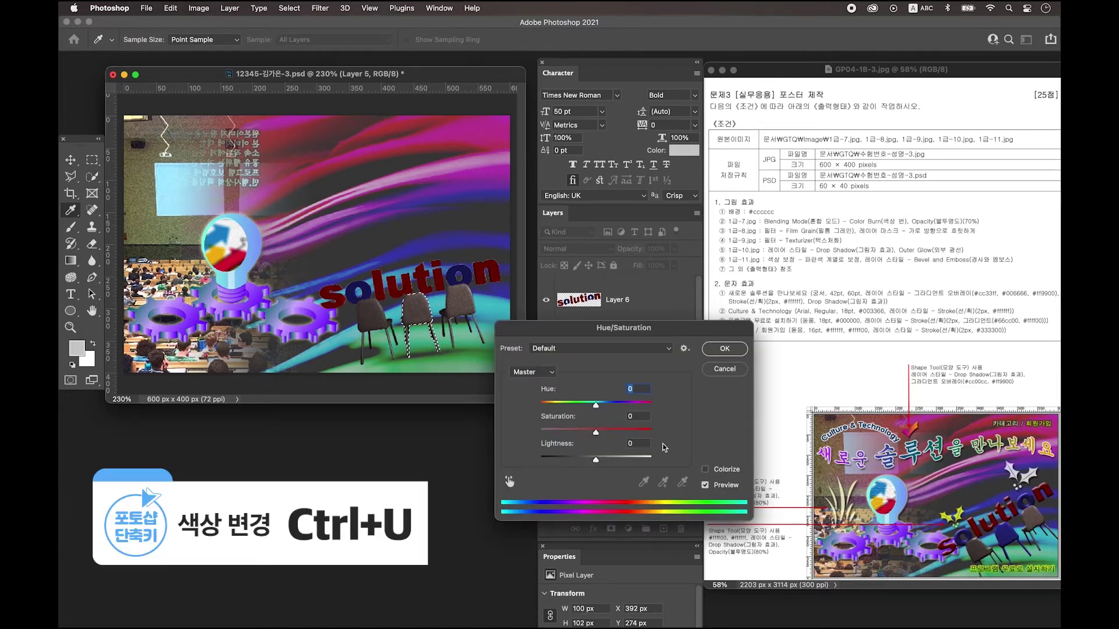
{"action": "left_click", "coordinate": [705, 469]}
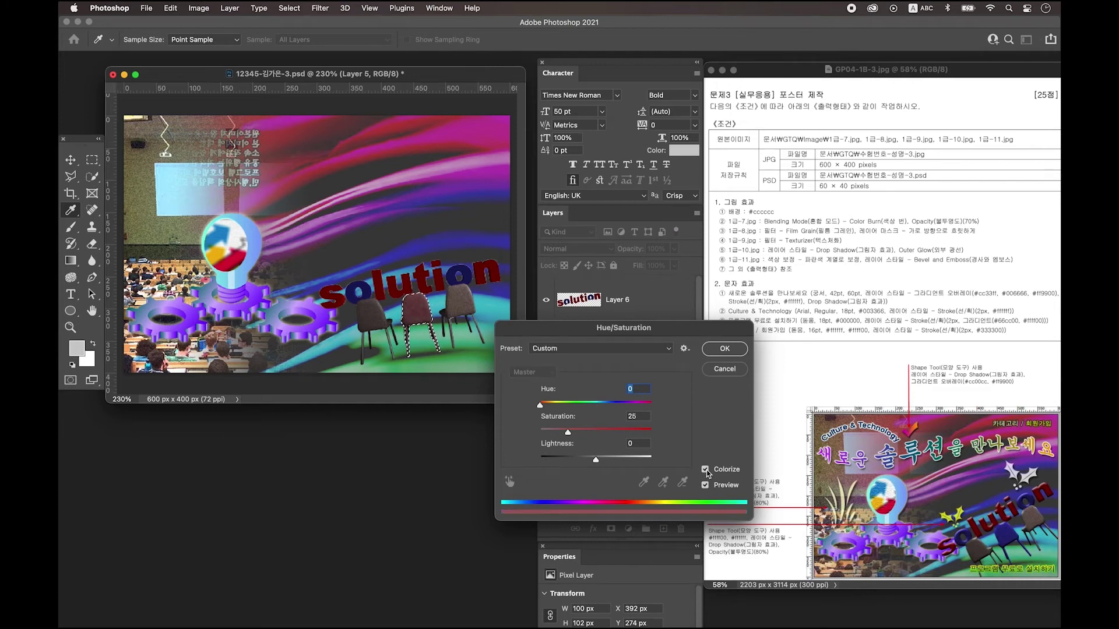
{"action": "left_click_drag", "start_coordinate": [573, 434], "coordinate": [606, 432]}
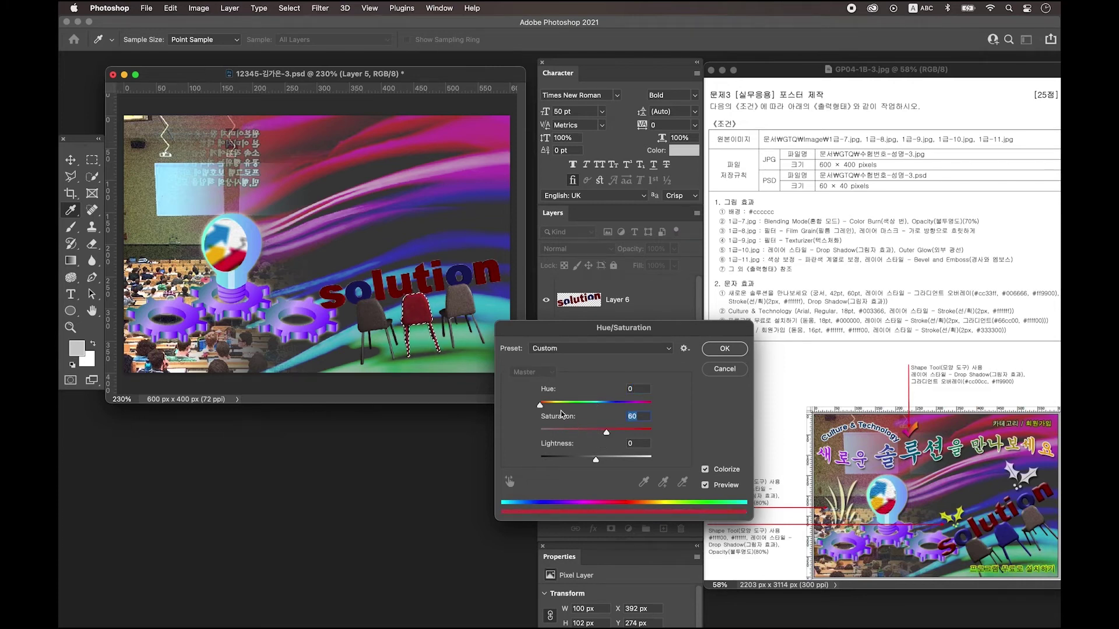
{"action": "left_click_drag", "start_coordinate": [542, 409], "coordinate": [617, 410]}
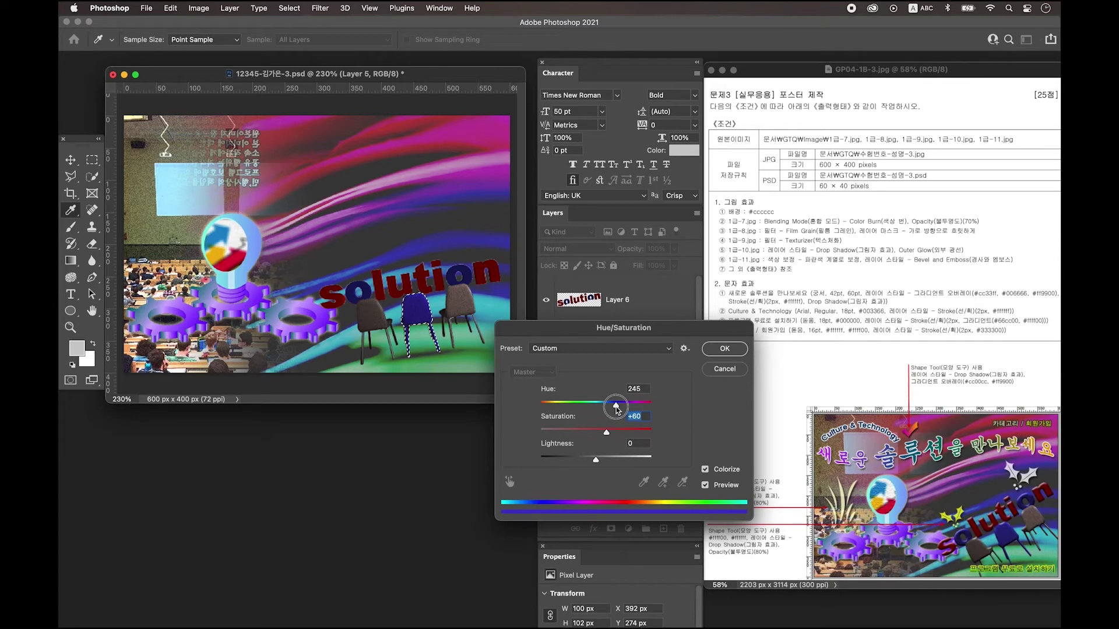
{"action": "key", "text": "Return"}
{"action": "key", "text": "ctrl+d"}
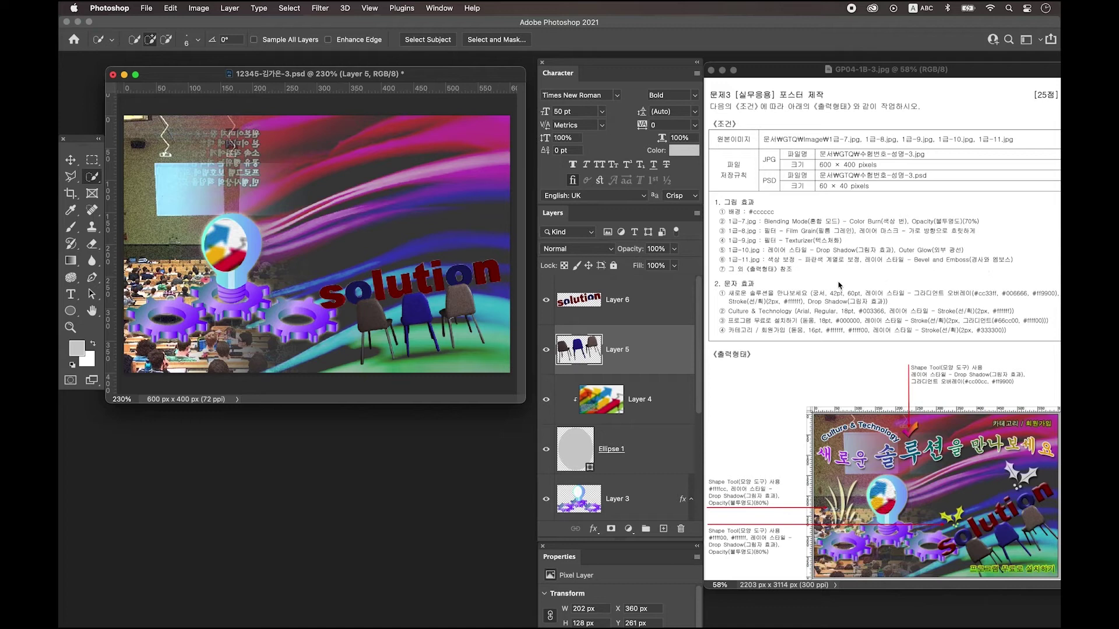
{"action": "left_click", "coordinate": [648, 306]}
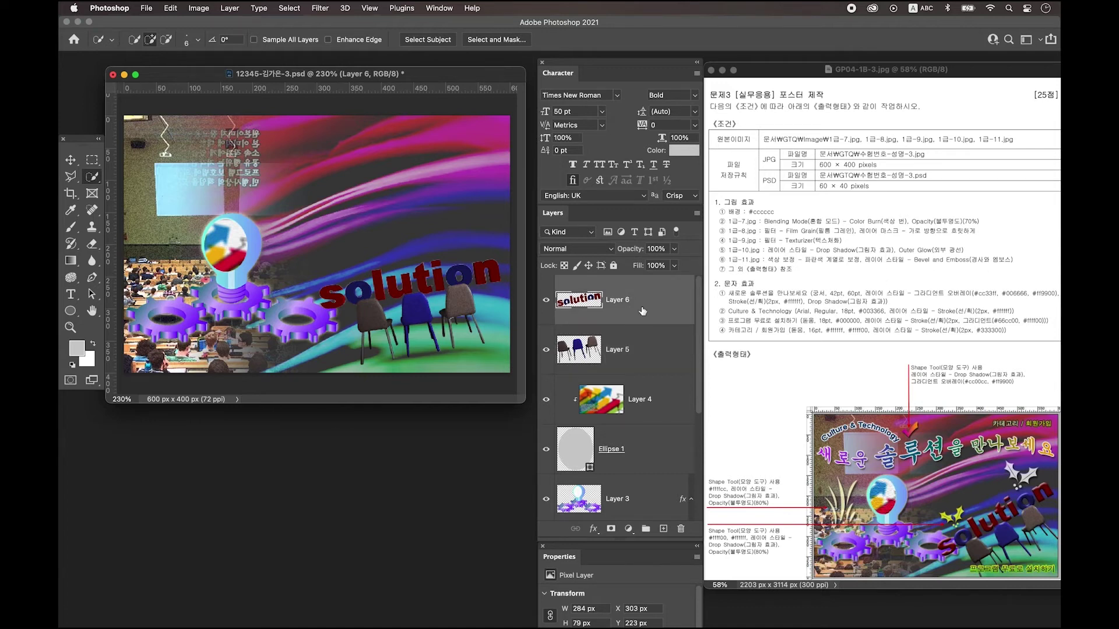
Merge the chairs Layer 5 with the solution Layer 6.
{"action": "left_click", "coordinate": [638, 353], "text": "shift"}
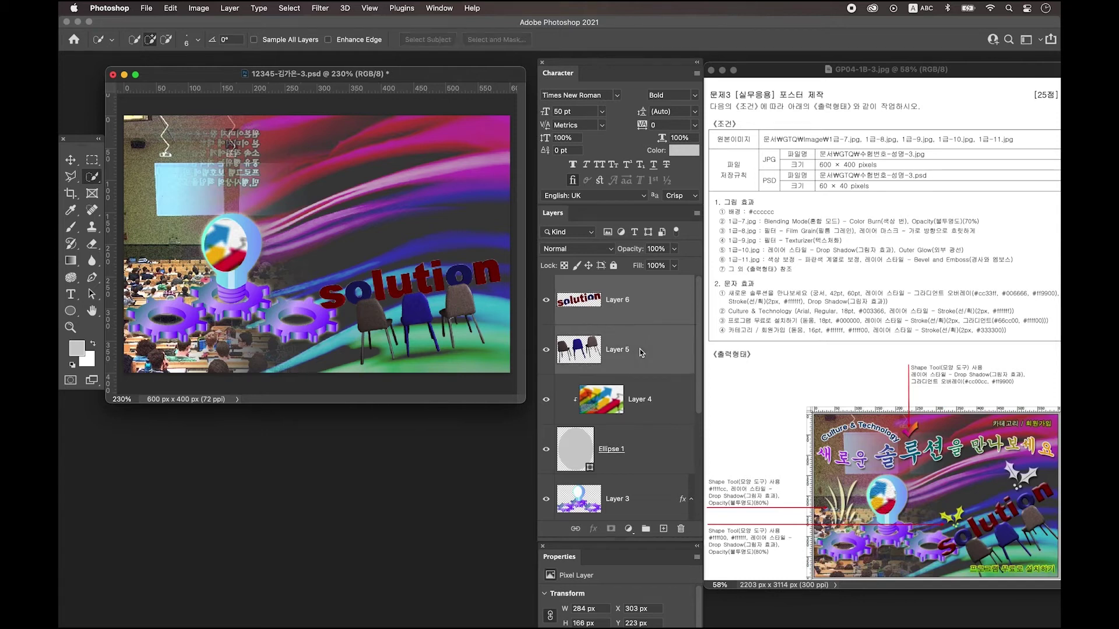
{"action": "right_click", "coordinate": [644, 301]}
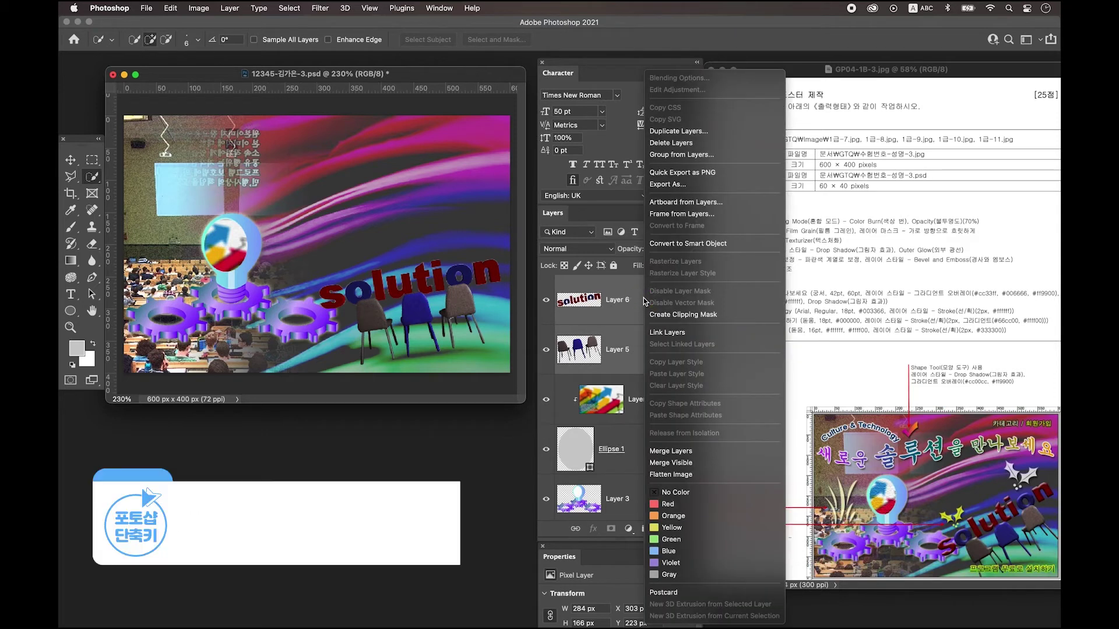
{"action": "left_click", "coordinate": [669, 450]}
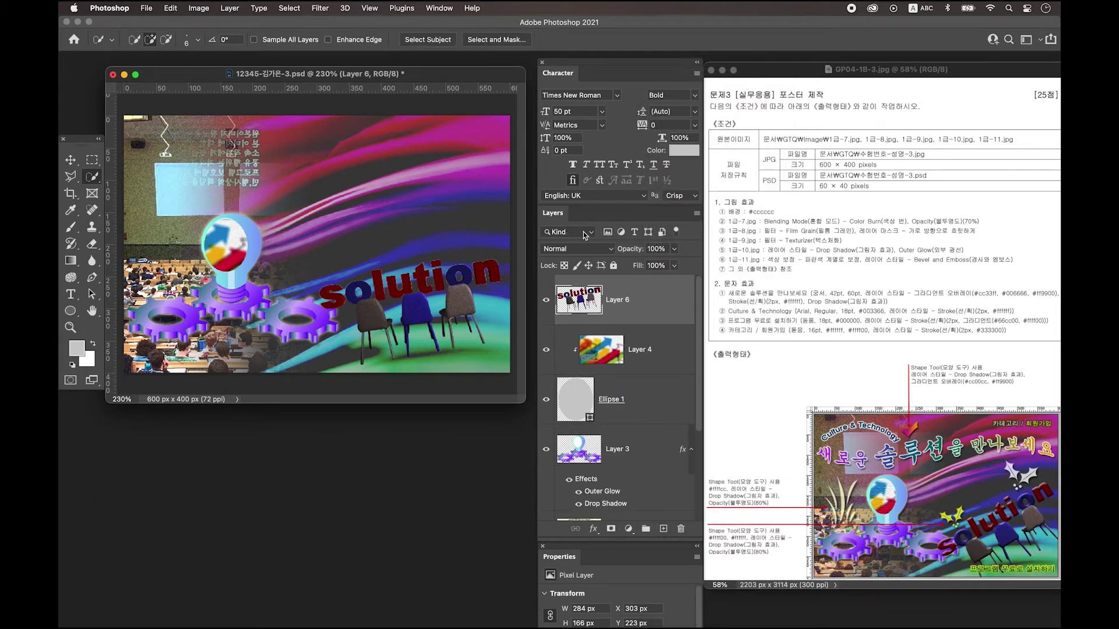
Give merged Layer 6 a Bevel & Emboss effect and add empty Layer 7 above it.
{"action": "double_click", "coordinate": [665, 301]}
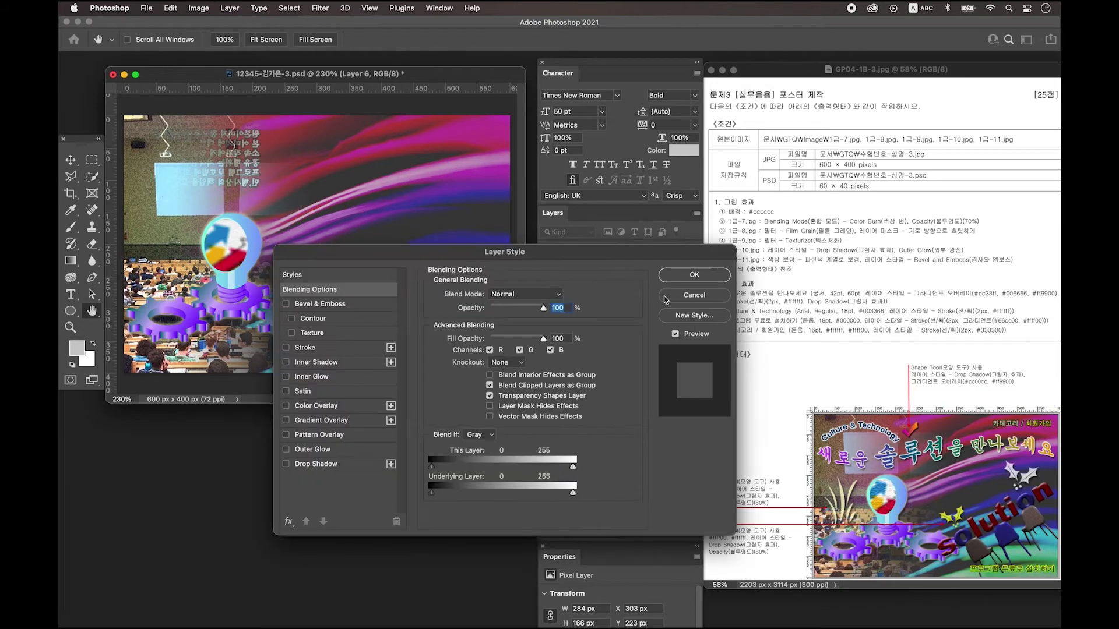
{"action": "left_click", "coordinate": [330, 304]}
{"action": "left_click", "coordinate": [707, 280]}
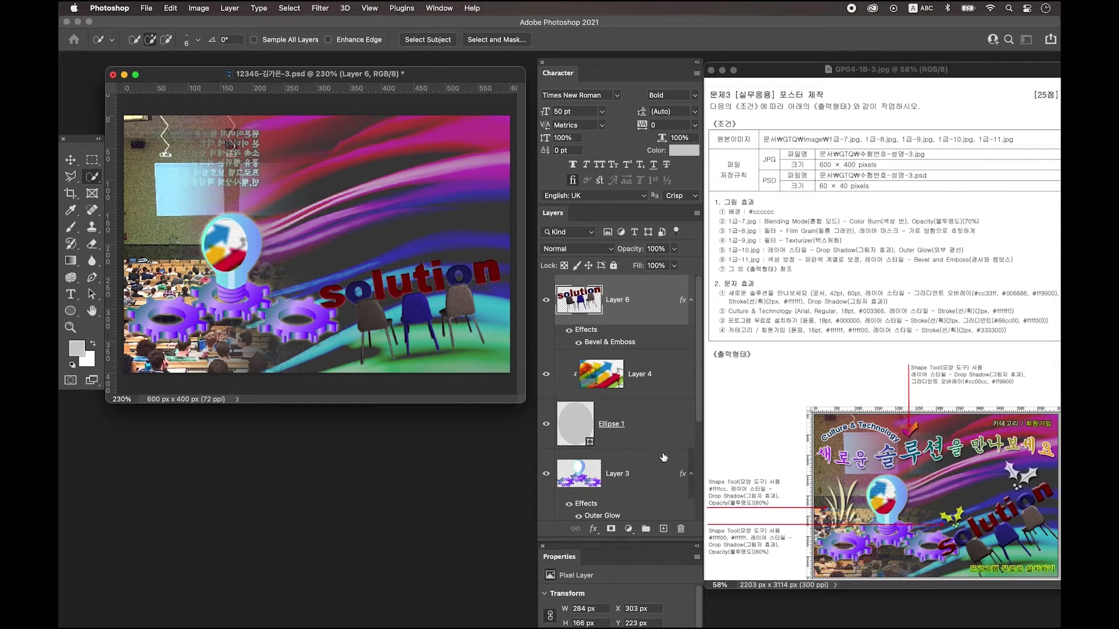
{"action": "left_click", "coordinate": [663, 529]}
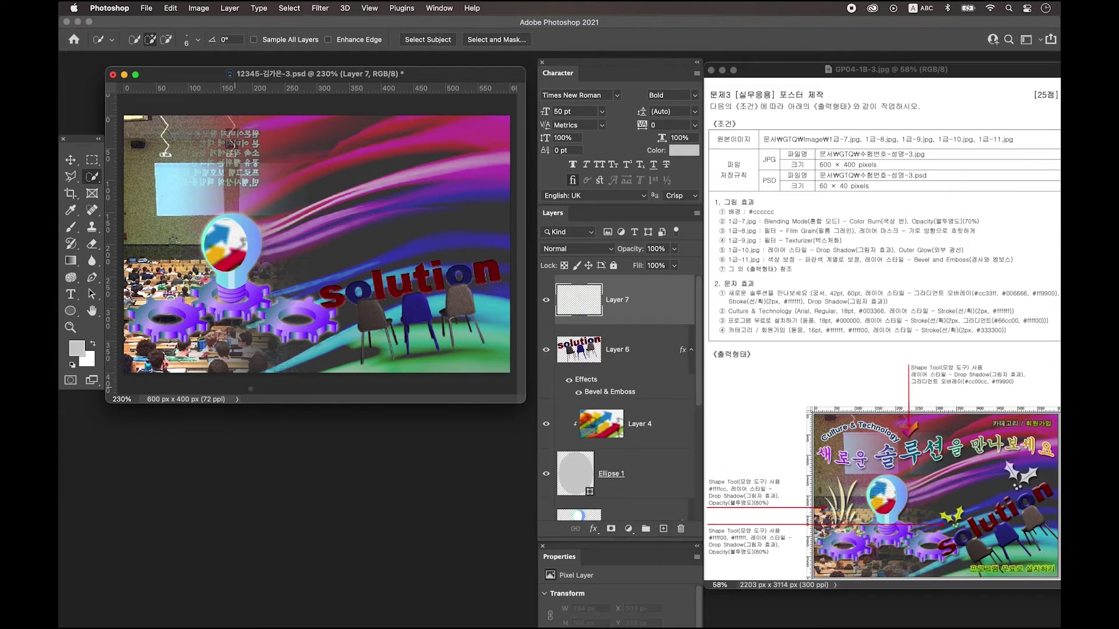
Type the headline 새로운 솔루션을 만나보세요 near the top-left of the poster.
{"action": "left_click", "coordinate": [72, 296]}
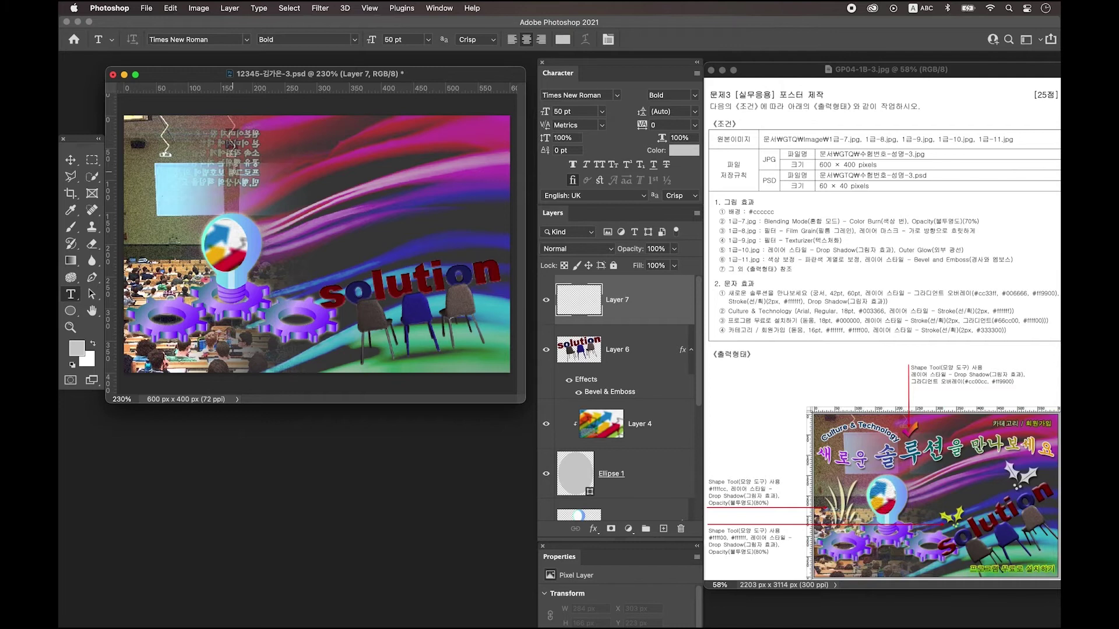
{"action": "left_click", "coordinate": [208, 160]}
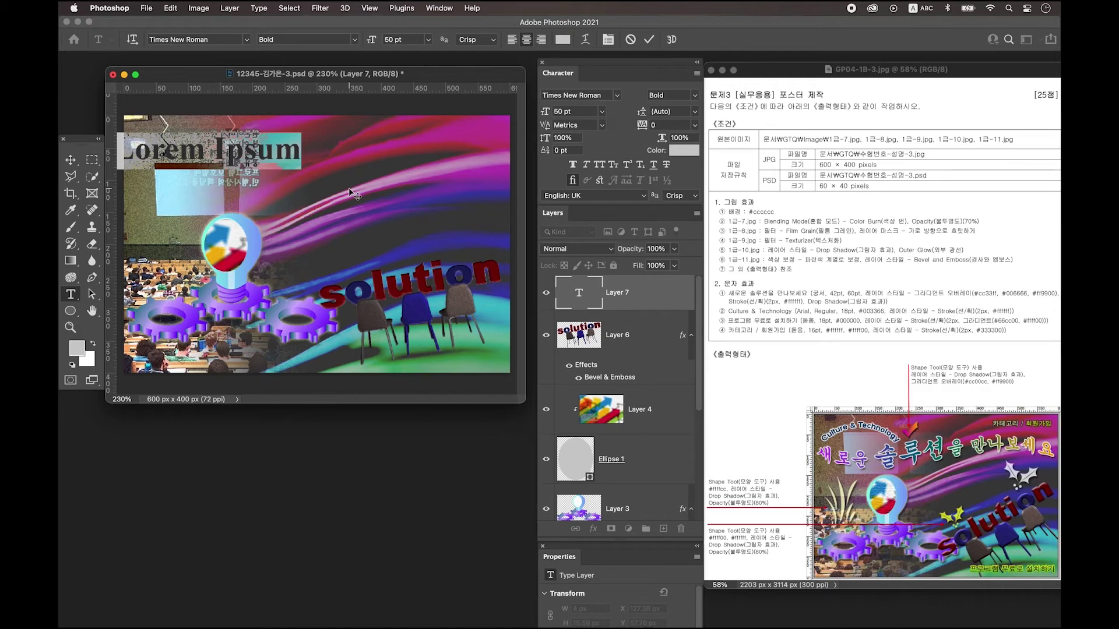
{"action": "key", "text": "ctrl+space"}
{"action": "type", "text": "새로운 솔루션을 만나보세요"}
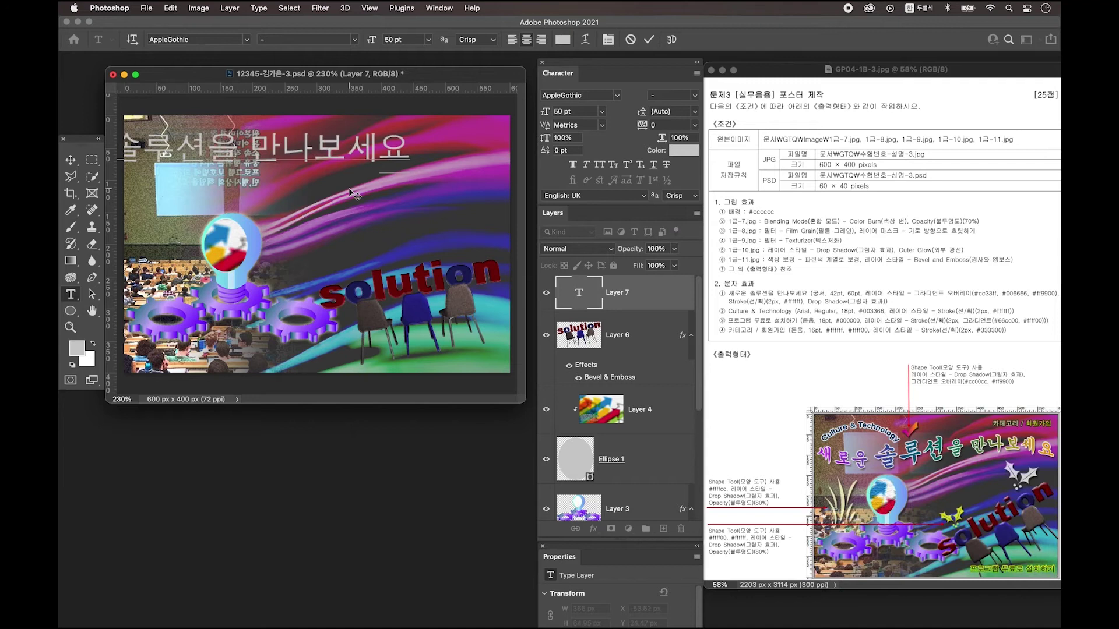
{"action": "key", "text": "super+Return"}
{"action": "key", "text": "v"}
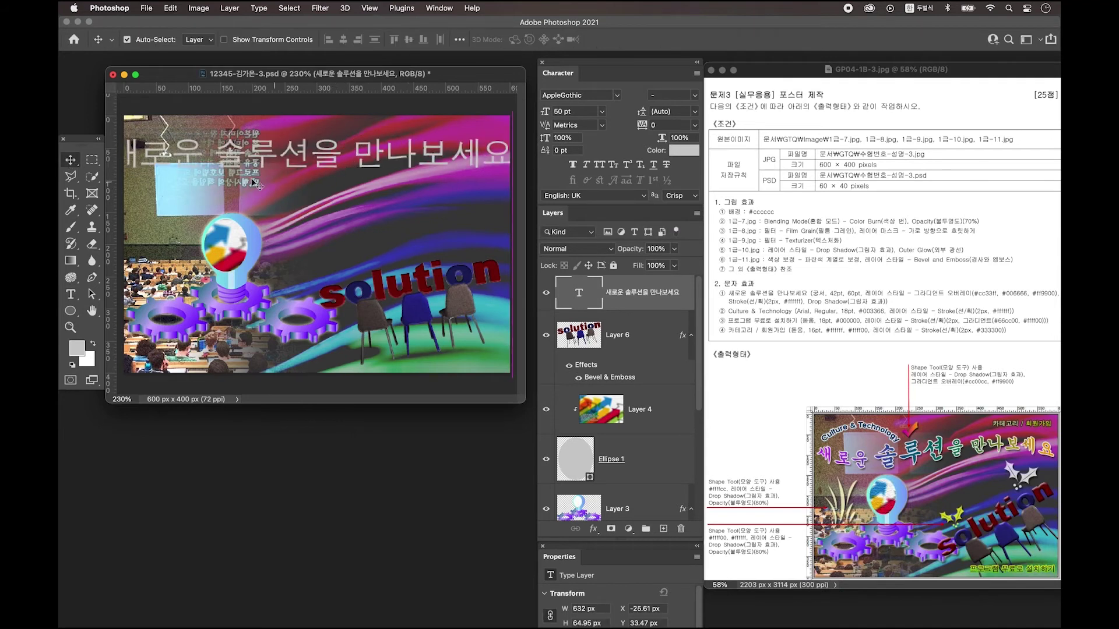
Set the headline font to 조선궁서체 at 42 pt in the Character panel.
{"action": "left_click", "coordinate": [437, 9]}
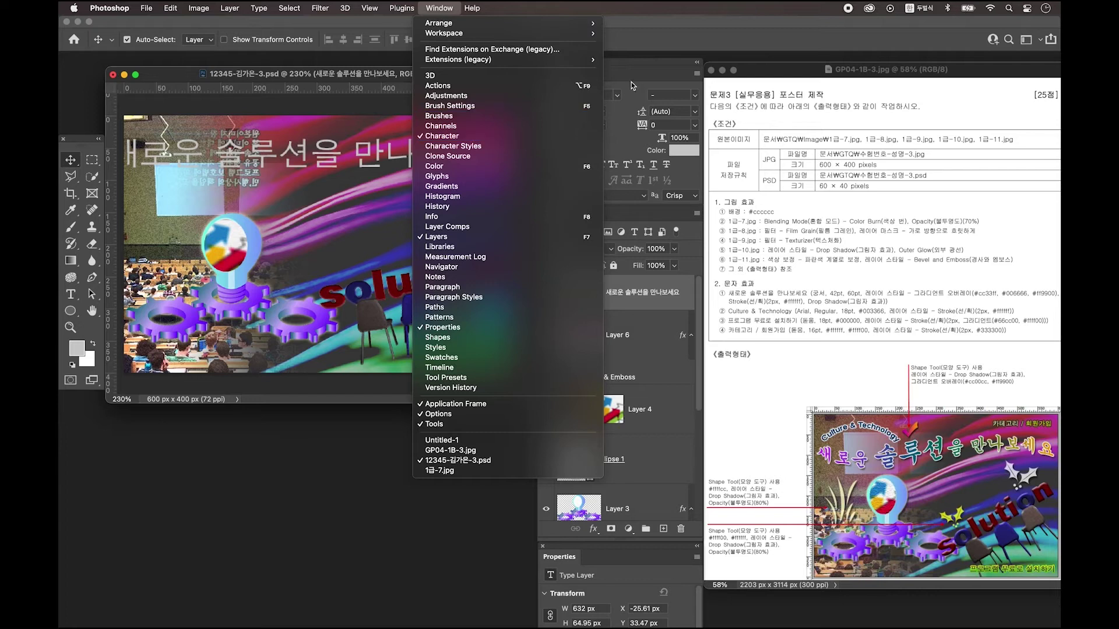
{"action": "left_click", "coordinate": [589, 136]}
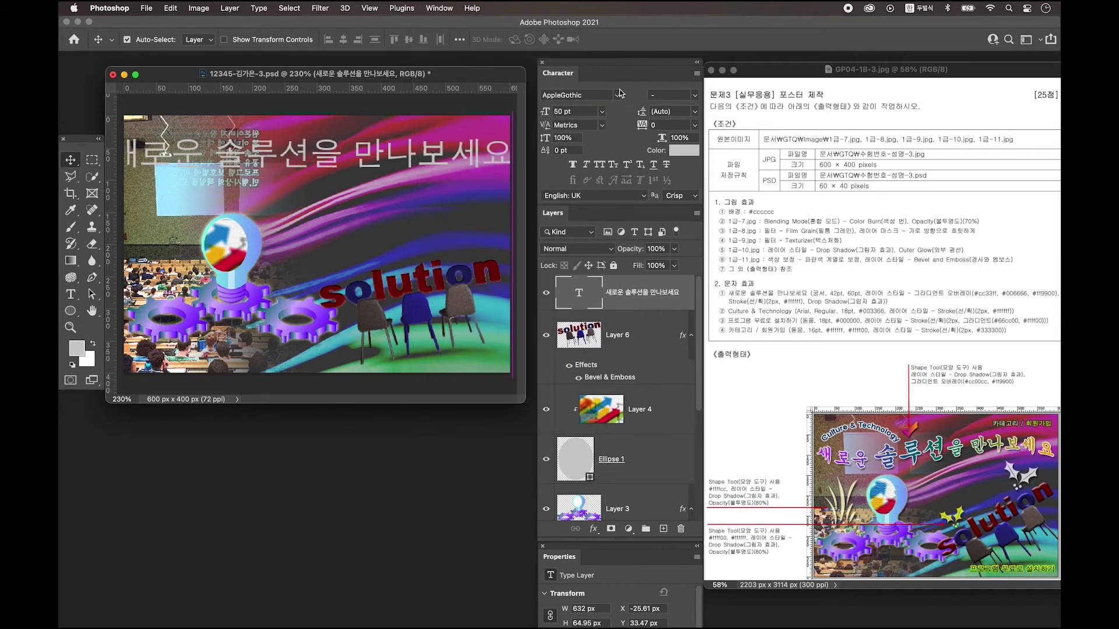
{"action": "left_click", "coordinate": [618, 97]}
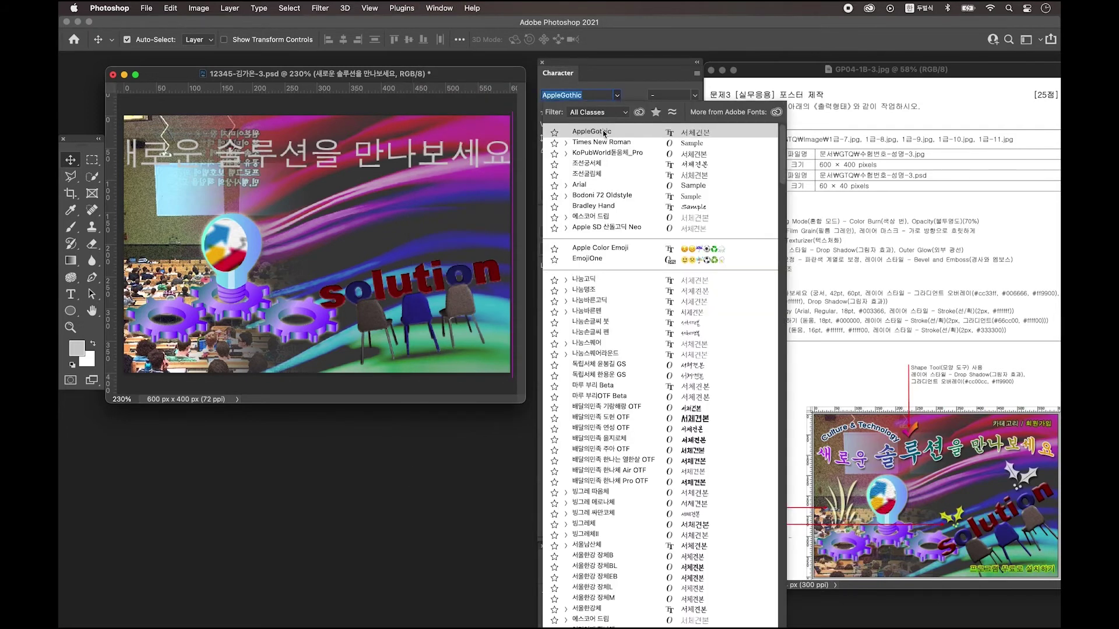
{"action": "key", "text": "Down"}
{"action": "key", "text": "Down"}
{"action": "key", "text": "Down"}
{"action": "key", "text": "Tab"}
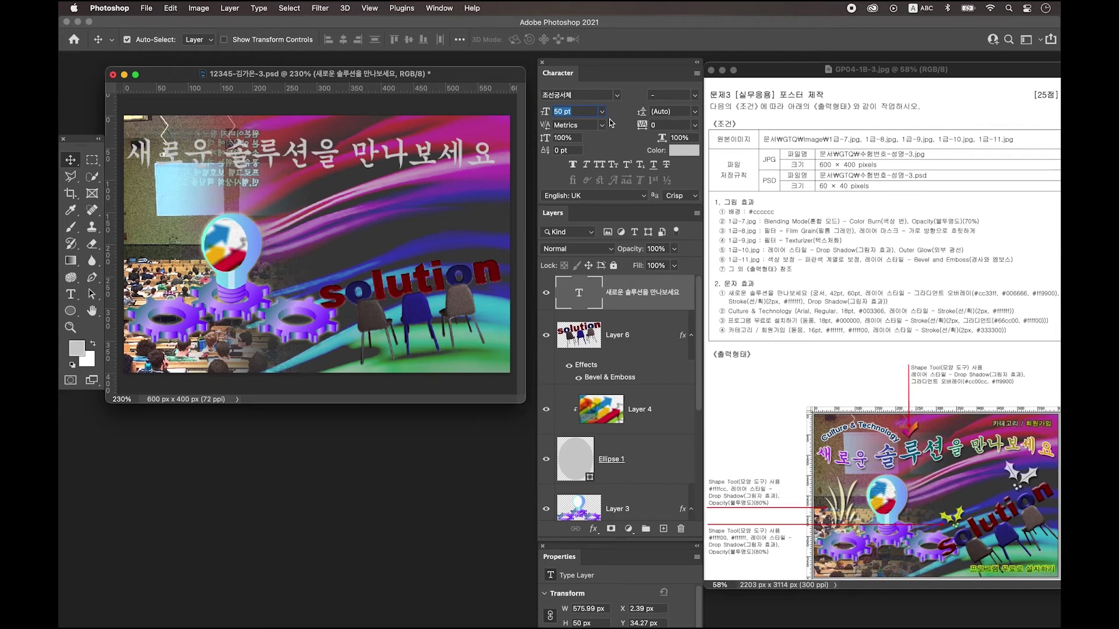
{"action": "type", "text": "42"}
{"action": "key", "text": "Return"}
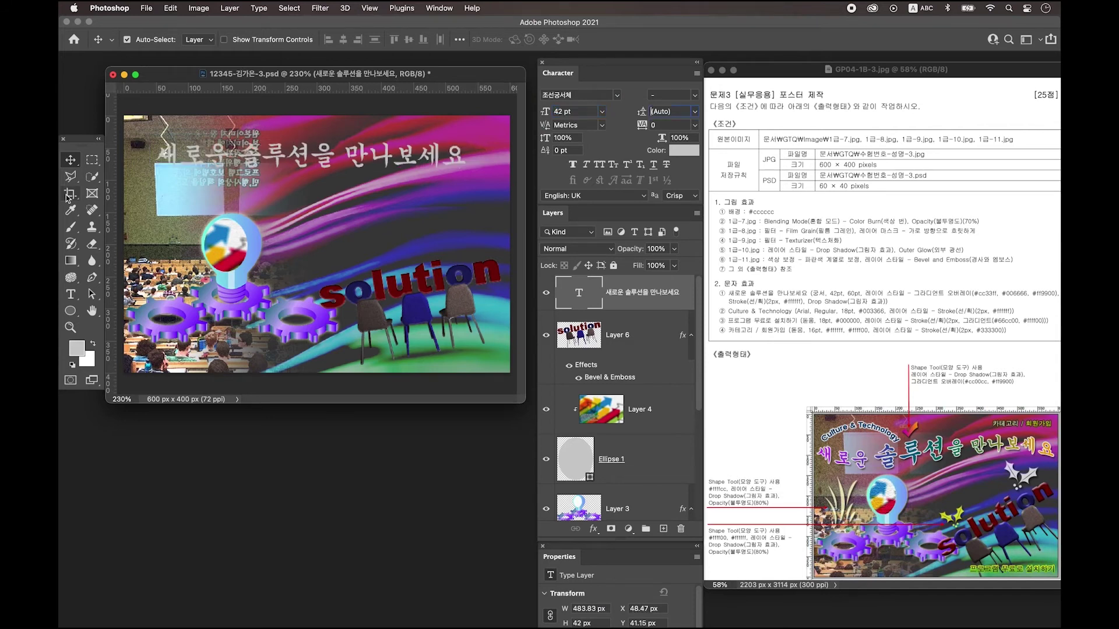
Enlarge the word 솔루션 in the headline to 60 pt.
{"action": "left_click", "coordinate": [70, 294]}
{"action": "left_click_drag", "start_coordinate": [237, 153], "coordinate": [310, 153]}
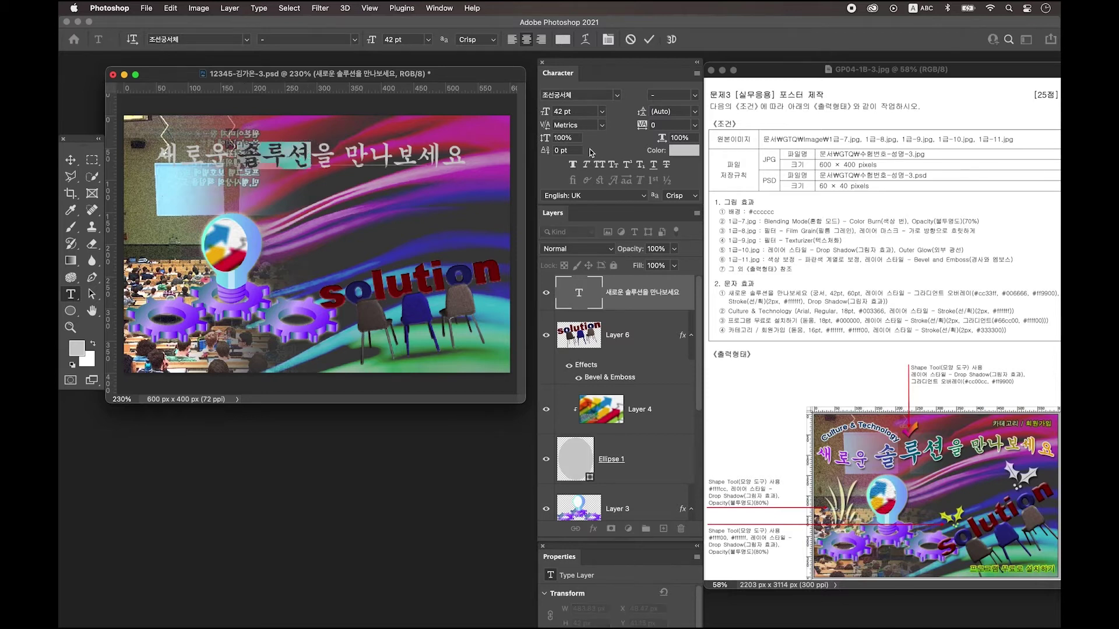
{"action": "left_click", "coordinate": [589, 112]}
{"action": "type", "text": "60"}
{"action": "key", "text": "Return"}
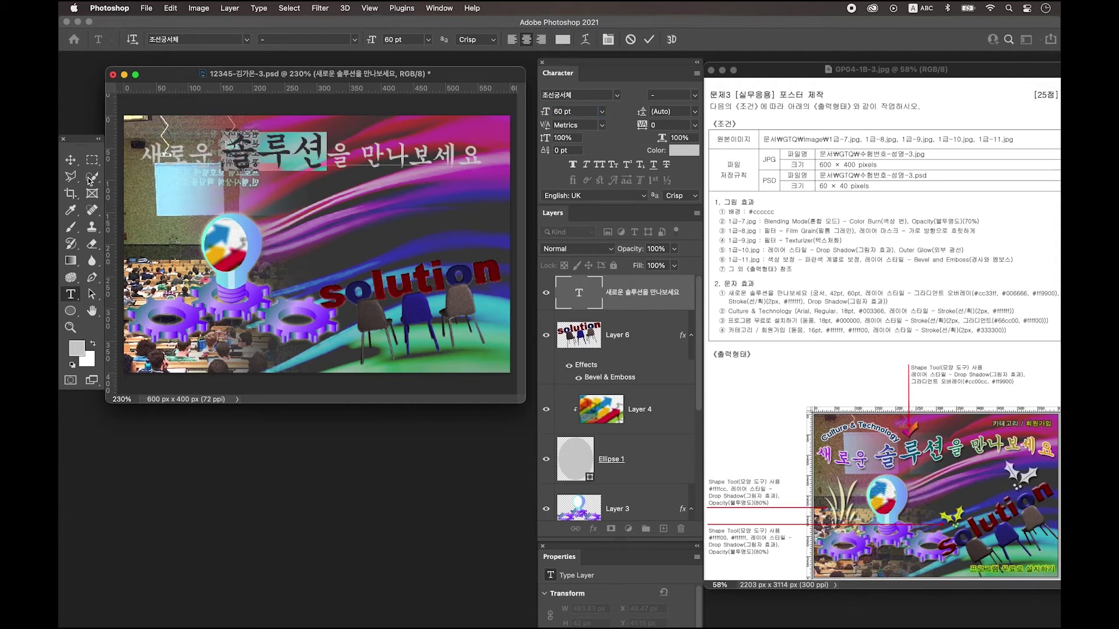
{"action": "left_click", "coordinate": [71, 160]}
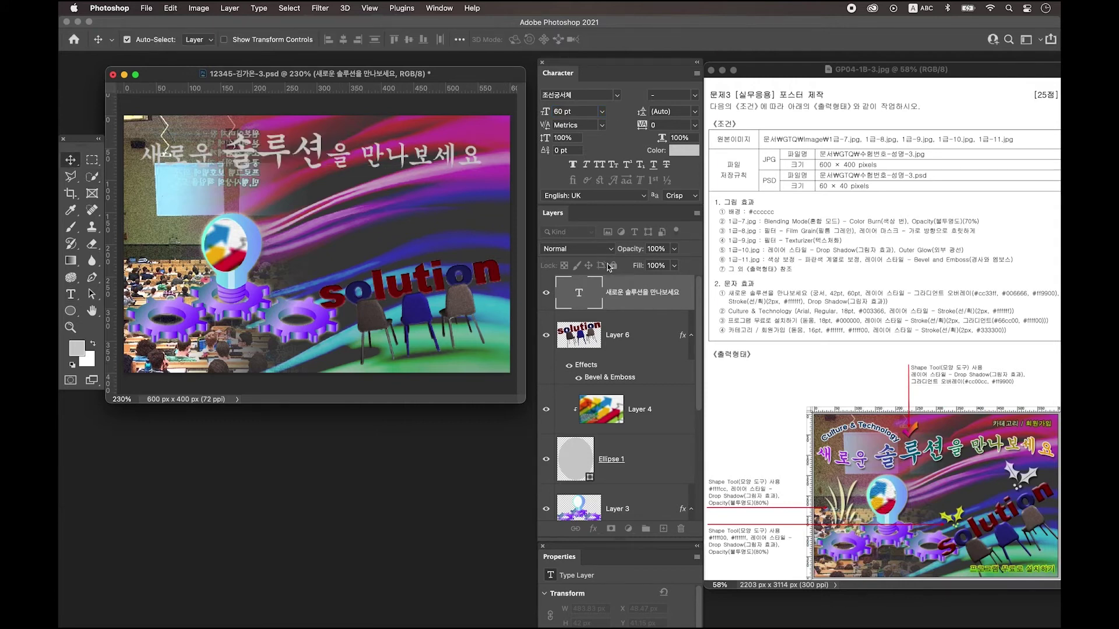
Add a Gradient Overlay to the headline with stops cc33ff, 006666 and ff9900.
{"action": "double_click", "coordinate": [677, 301]}
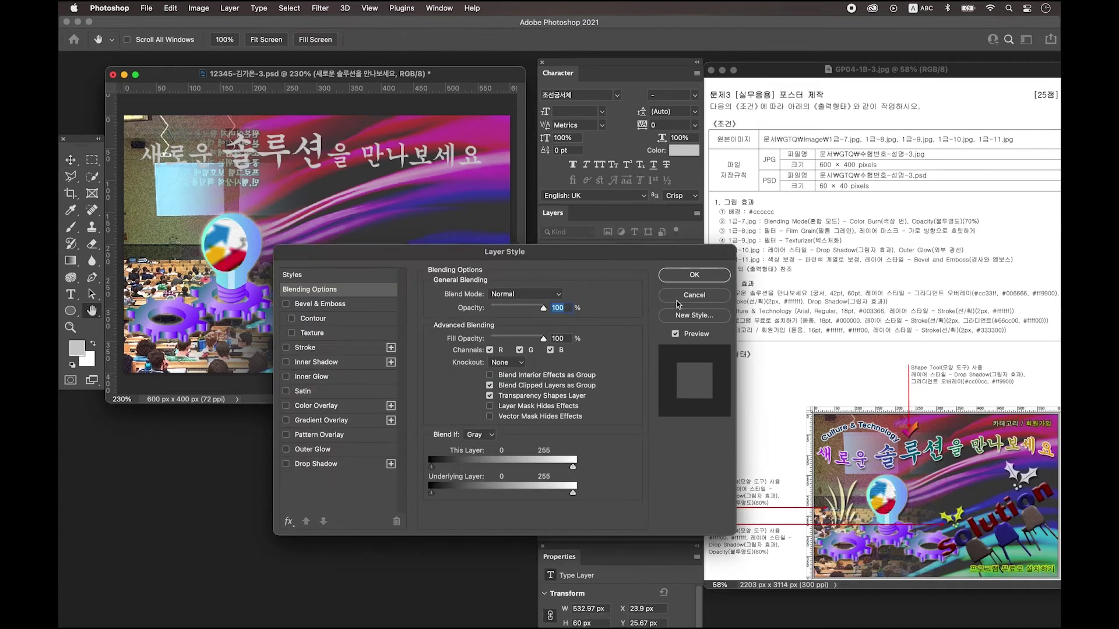
{"action": "left_click", "coordinate": [321, 420]}
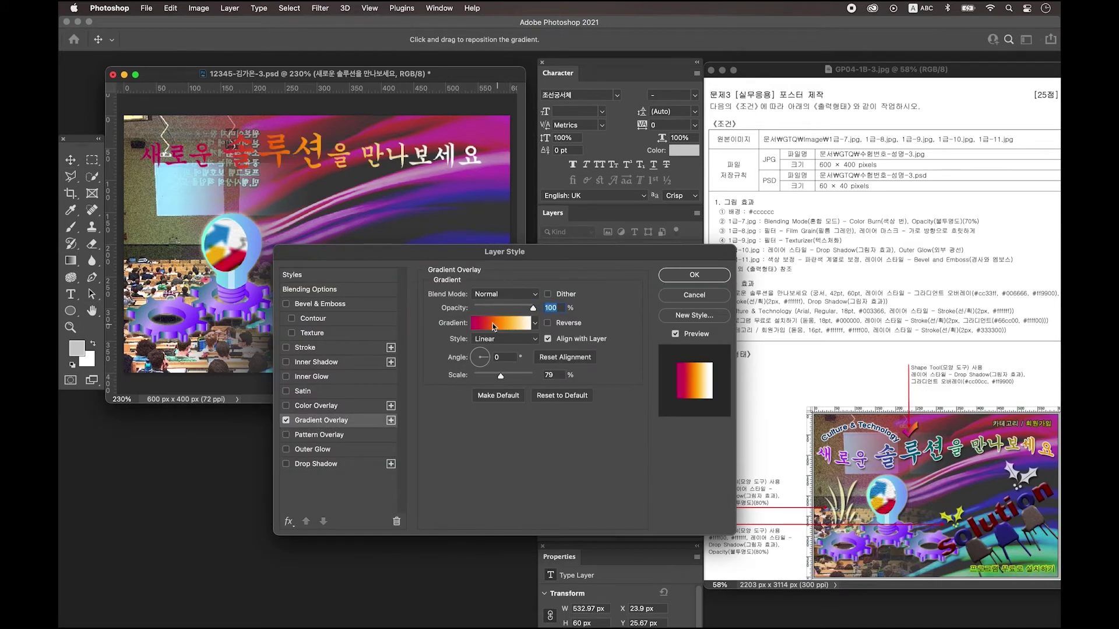
{"action": "left_click", "coordinate": [490, 326]}
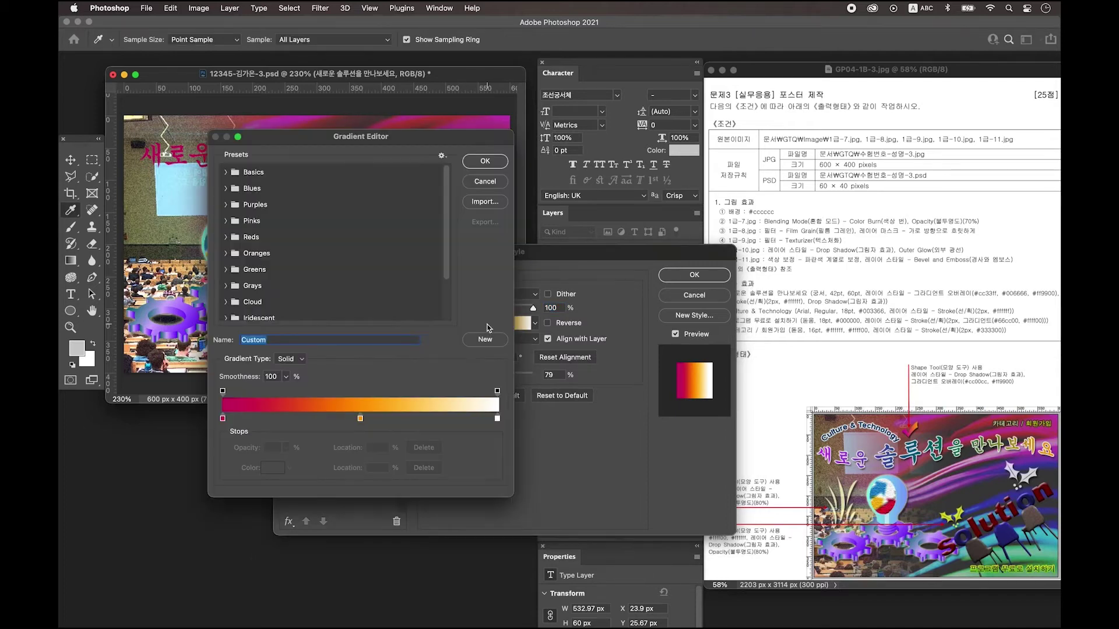
{"action": "double_click", "coordinate": [223, 418]}
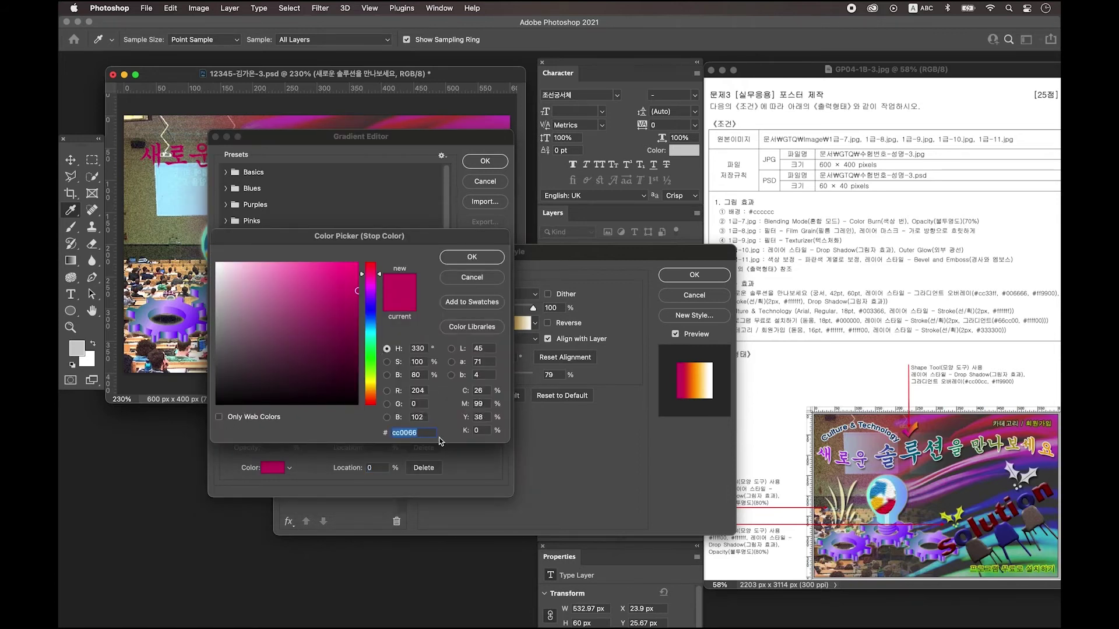
{"action": "type", "text": "cc33ff"}
{"action": "key", "text": "Return"}
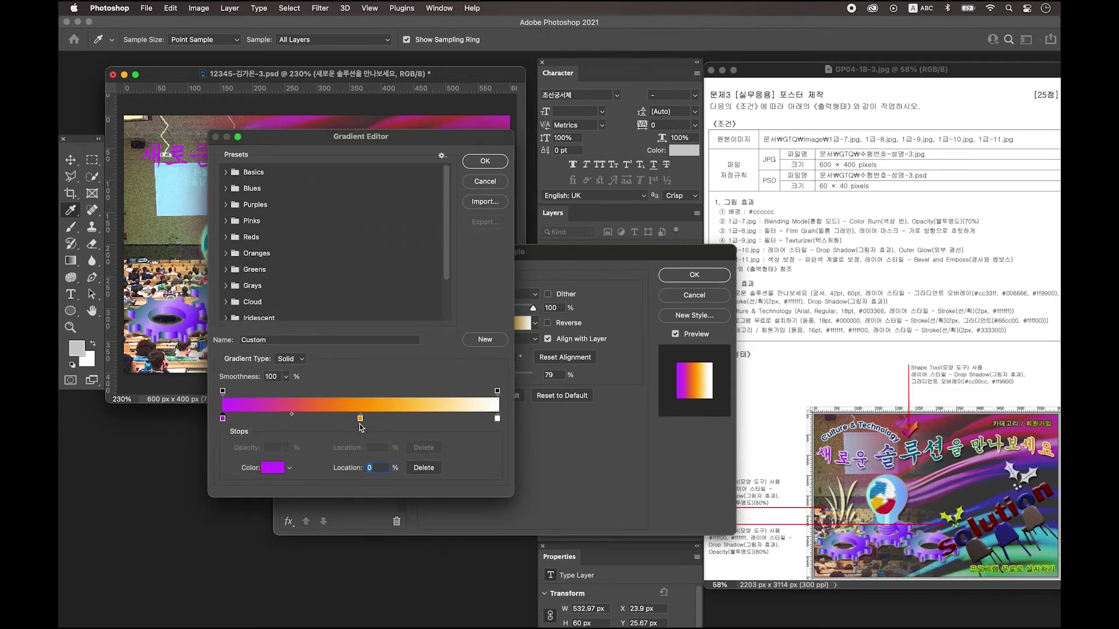
{"action": "double_click", "coordinate": [360, 419]}
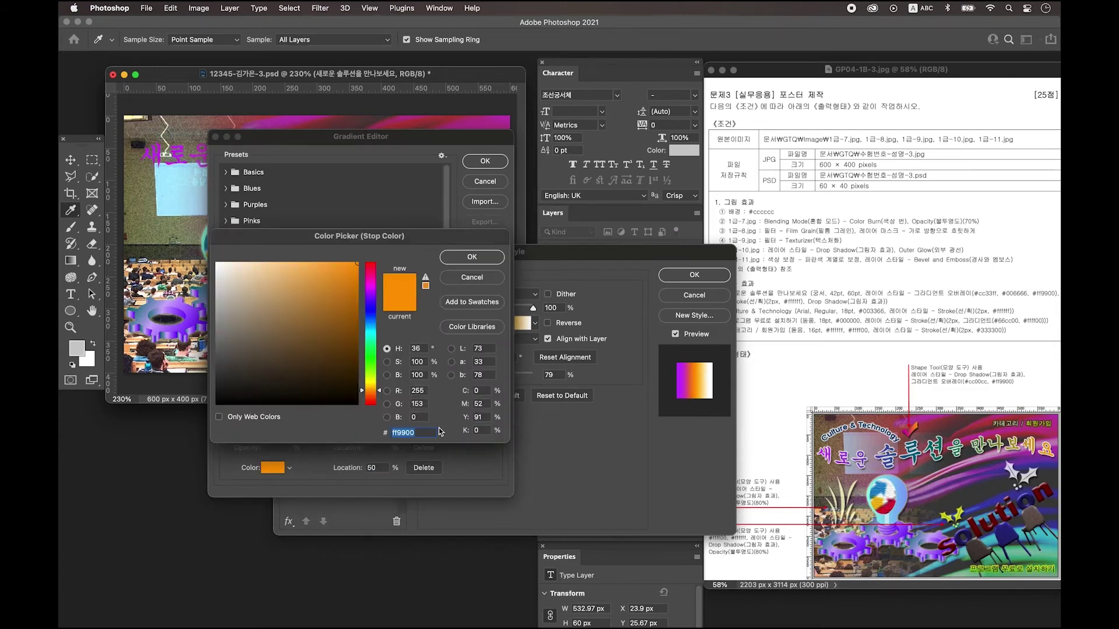
{"action": "type", "text": "006666"}
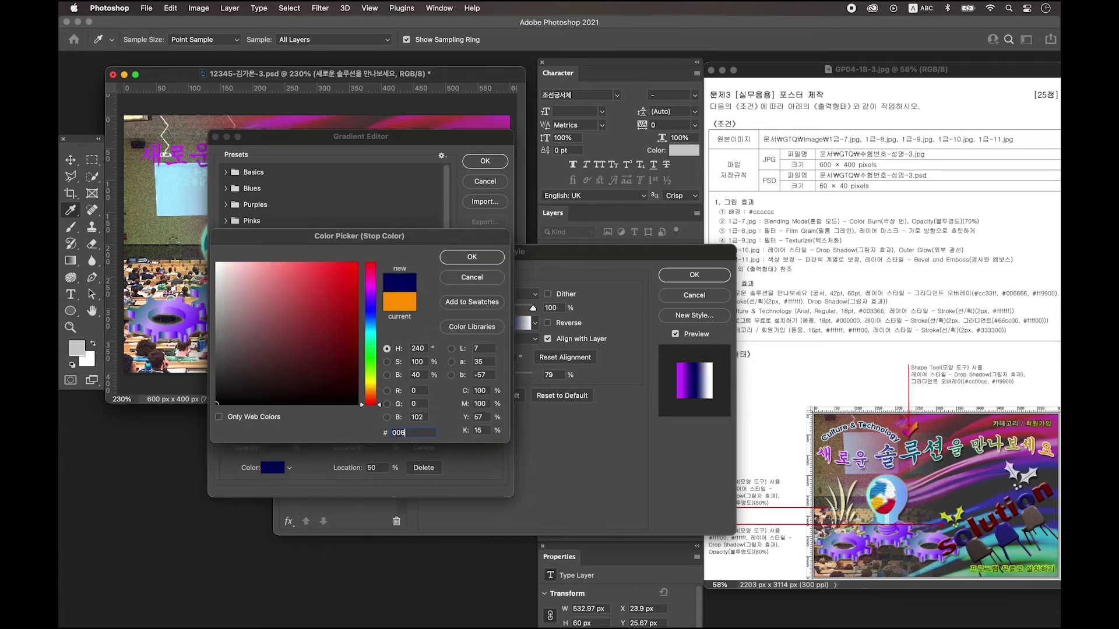
{"action": "key", "text": "Return"}
{"action": "left_click", "coordinate": [497, 418]}
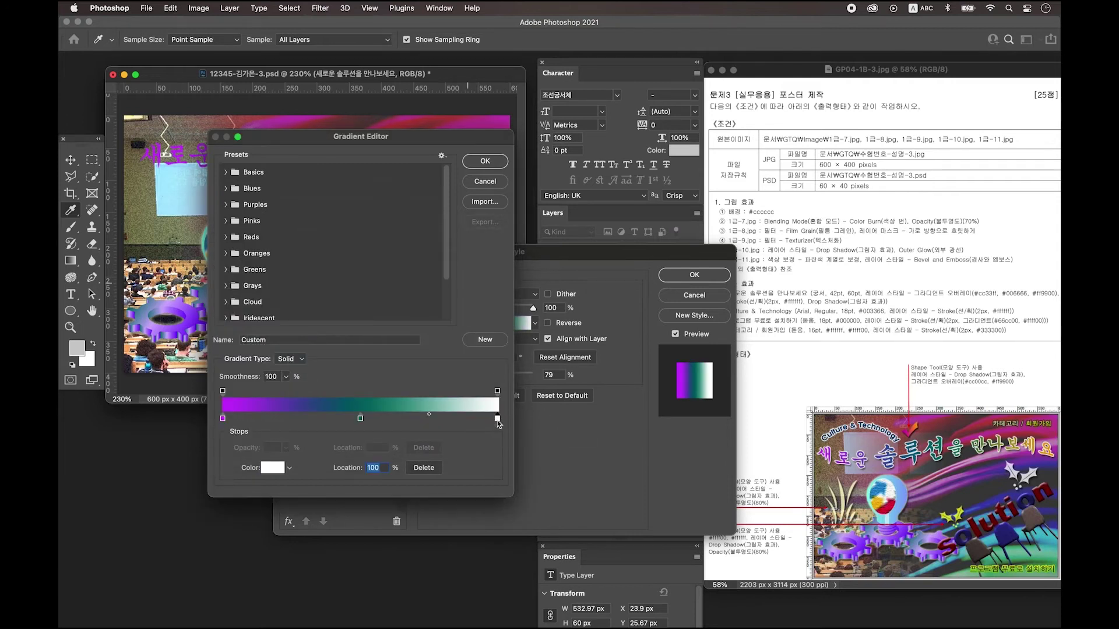
{"action": "double_click", "coordinate": [499, 418]}
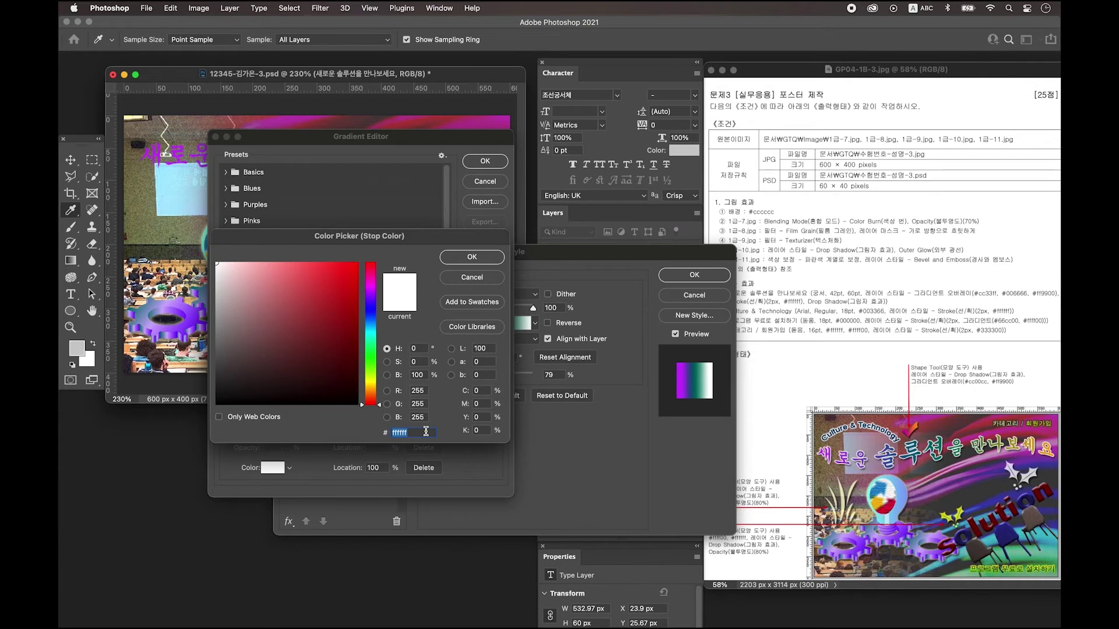
{"action": "type", "text": "ff9900"}
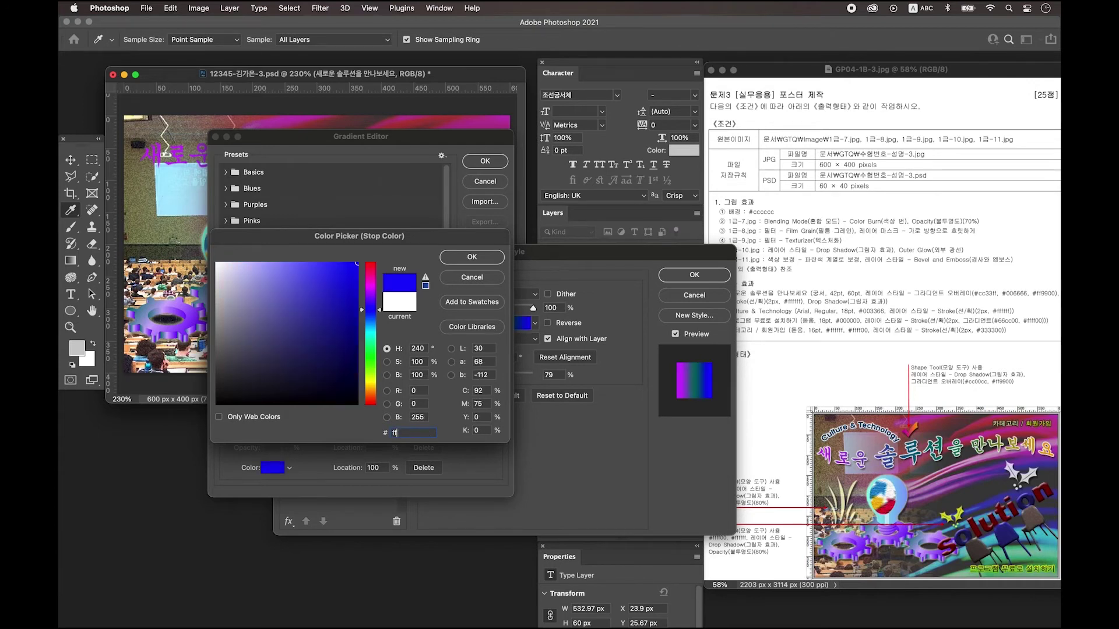
{"action": "key", "text": "Return"}
{"action": "key", "text": "Return"}
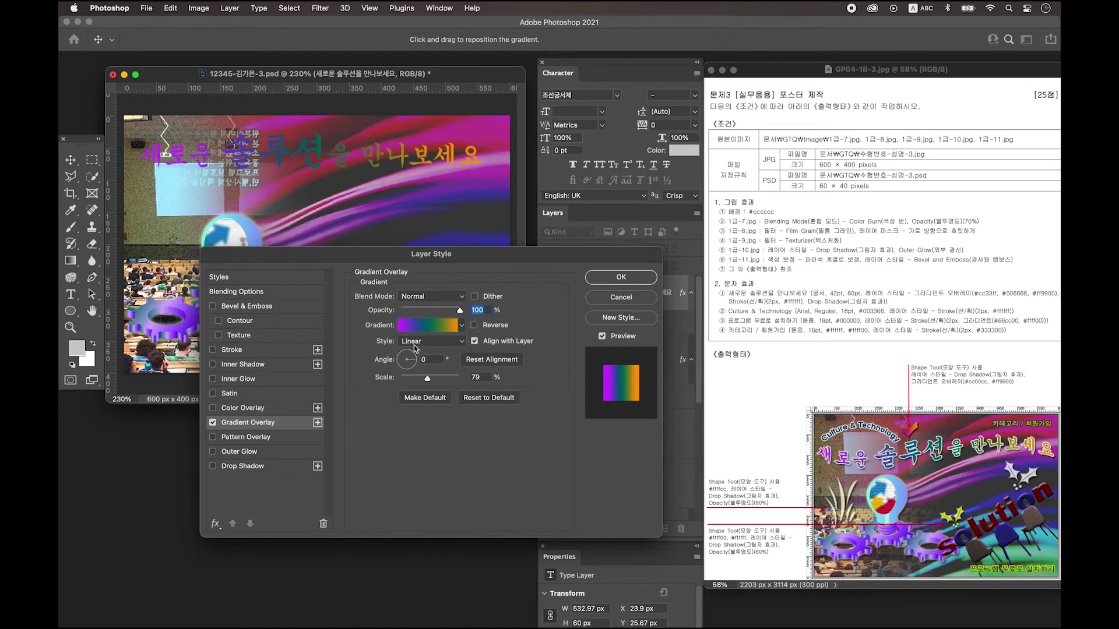
Add a 2 px white ffffff Stroke and a Drop Shadow, then apply the styles.
{"action": "left_click", "coordinate": [249, 353]}
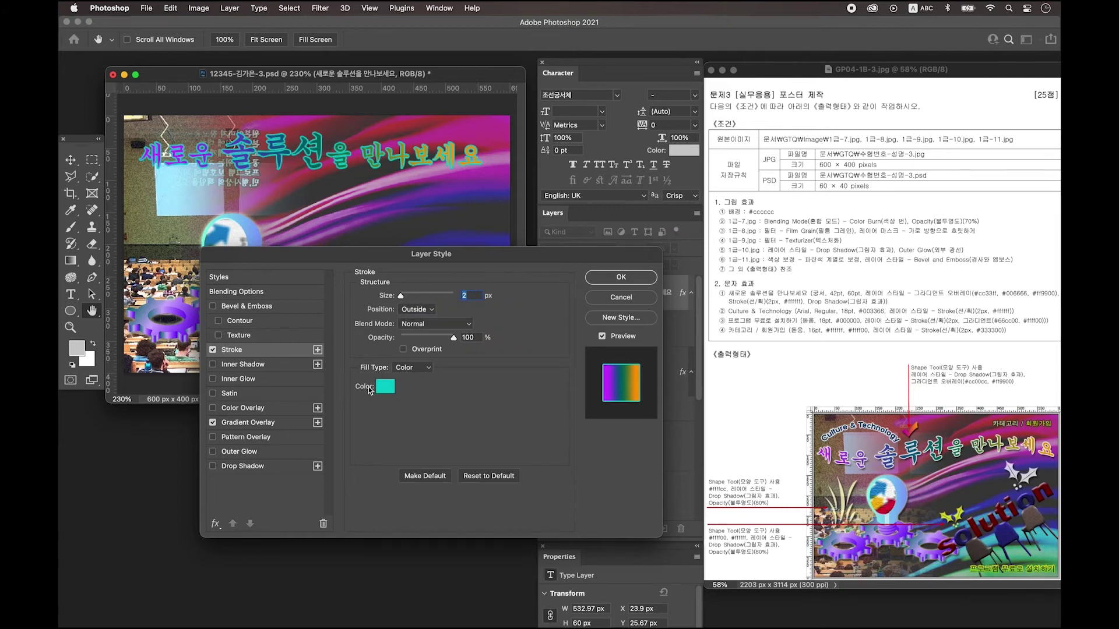
{"action": "left_click", "coordinate": [384, 388]}
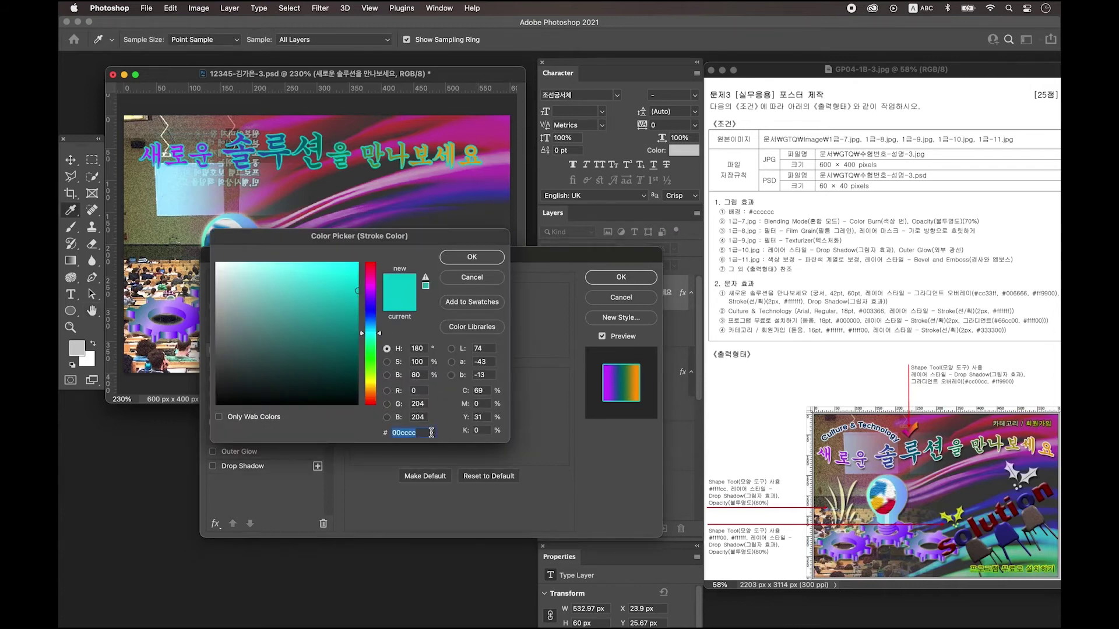
{"action": "type", "text": "ffffff"}
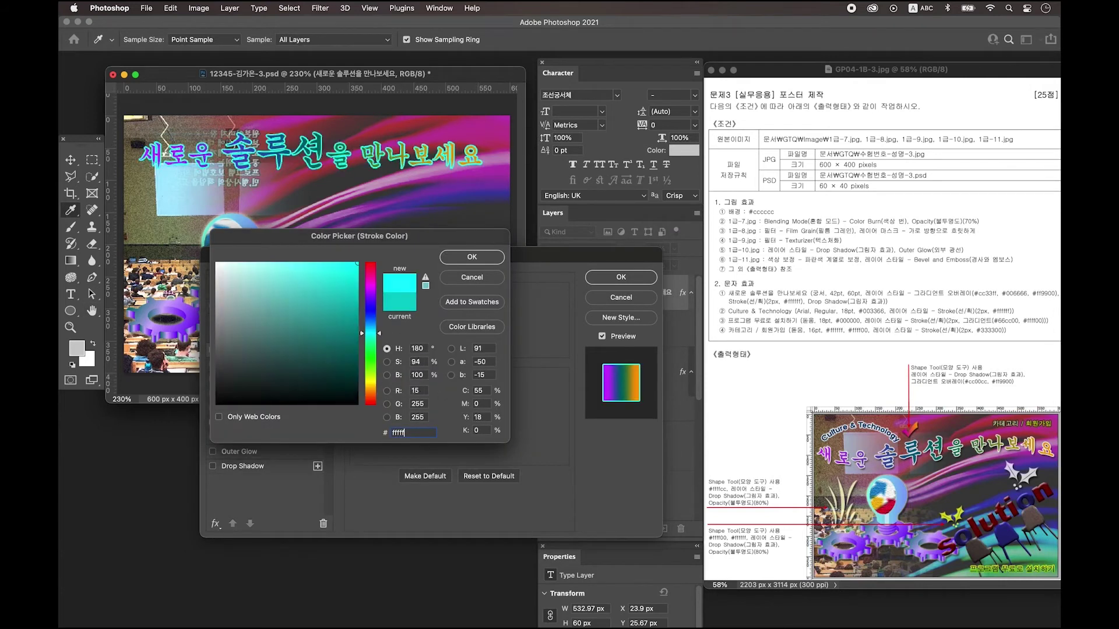
{"action": "key", "text": "Return"}
{"action": "left_click", "coordinate": [242, 466]}
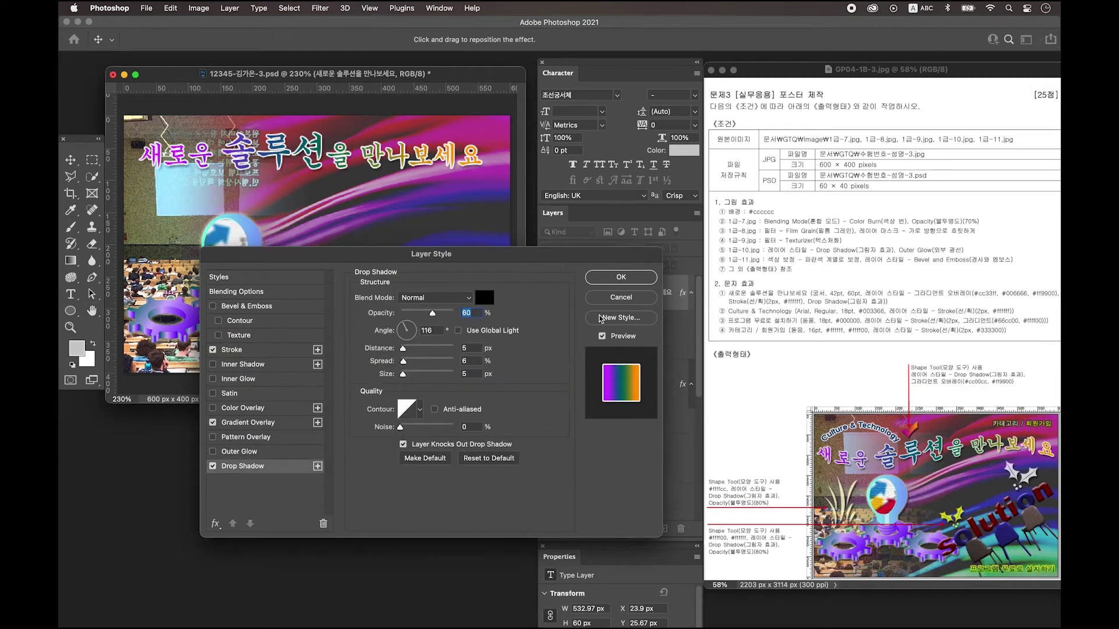
{"action": "left_click", "coordinate": [625, 279]}
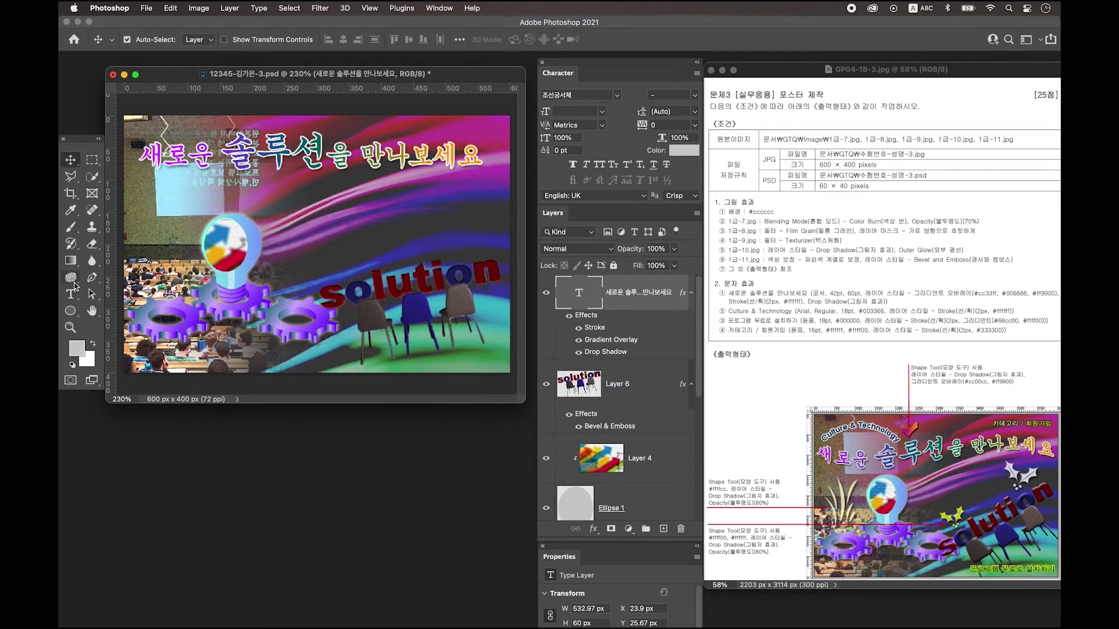
Warp the headline with a Flag style at bend −57 and add a new empty layer.
{"action": "left_click", "coordinate": [71, 295]}
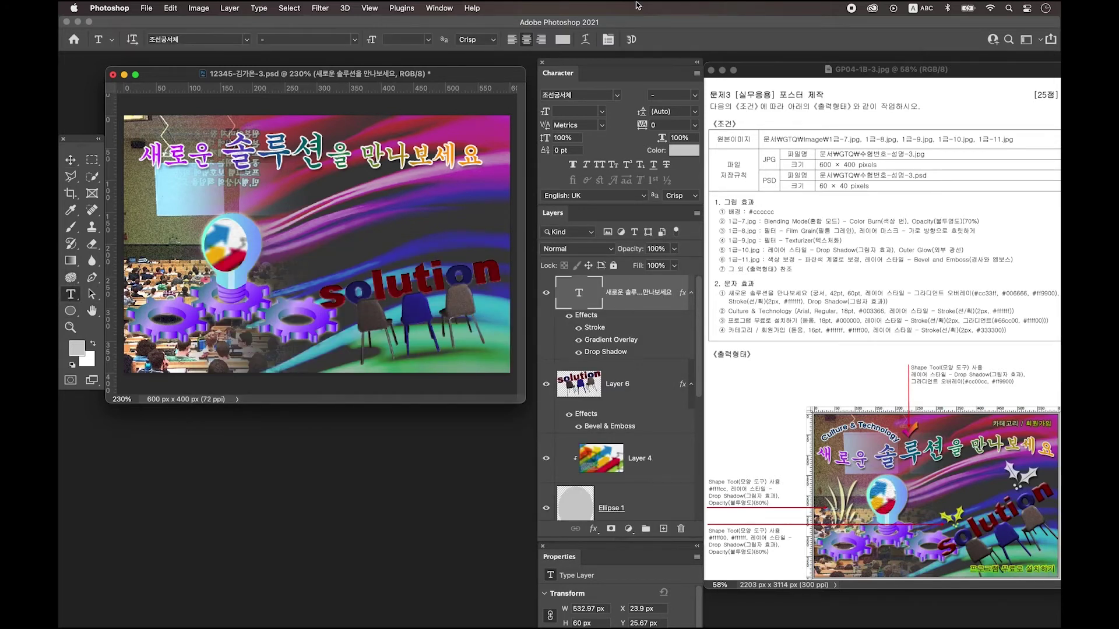
{"action": "left_click", "coordinate": [585, 39]}
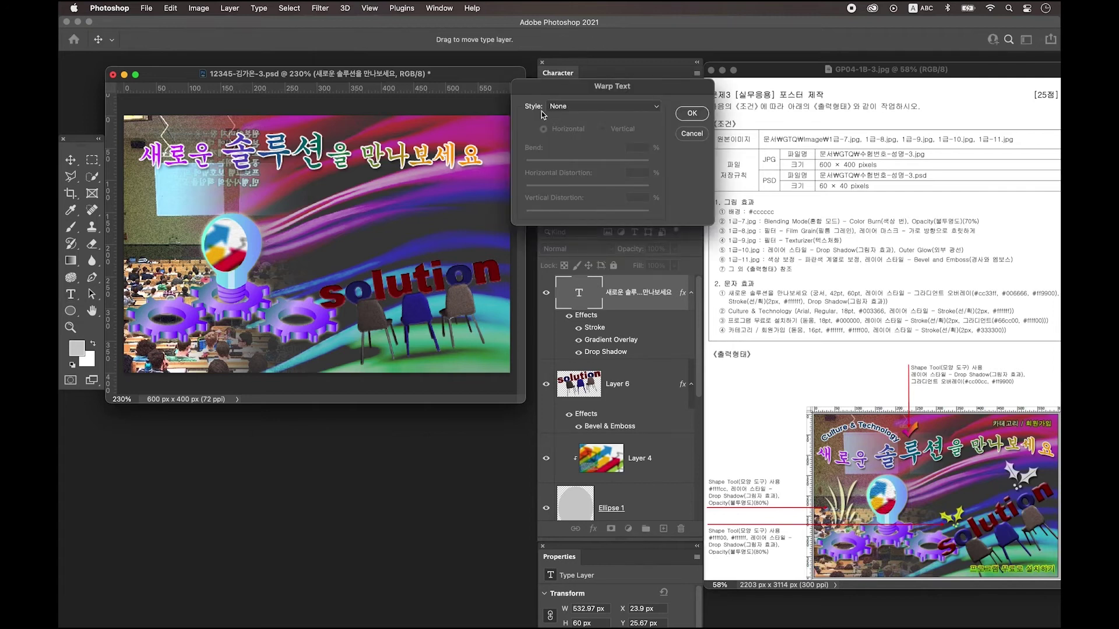
{"action": "left_click", "coordinate": [567, 108]}
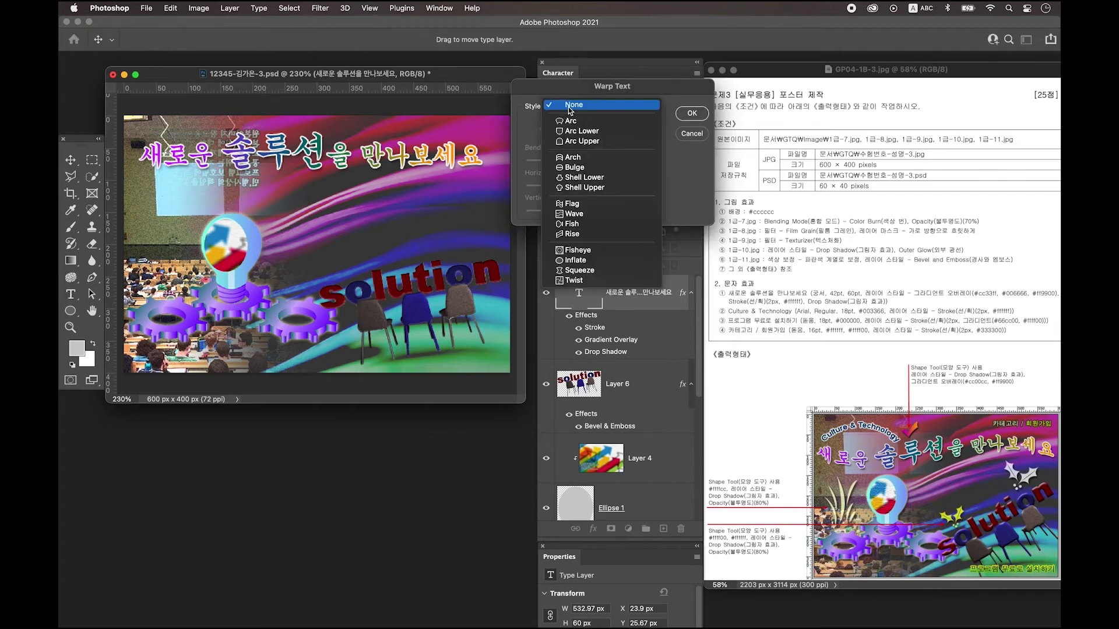
{"action": "left_click", "coordinate": [591, 206]}
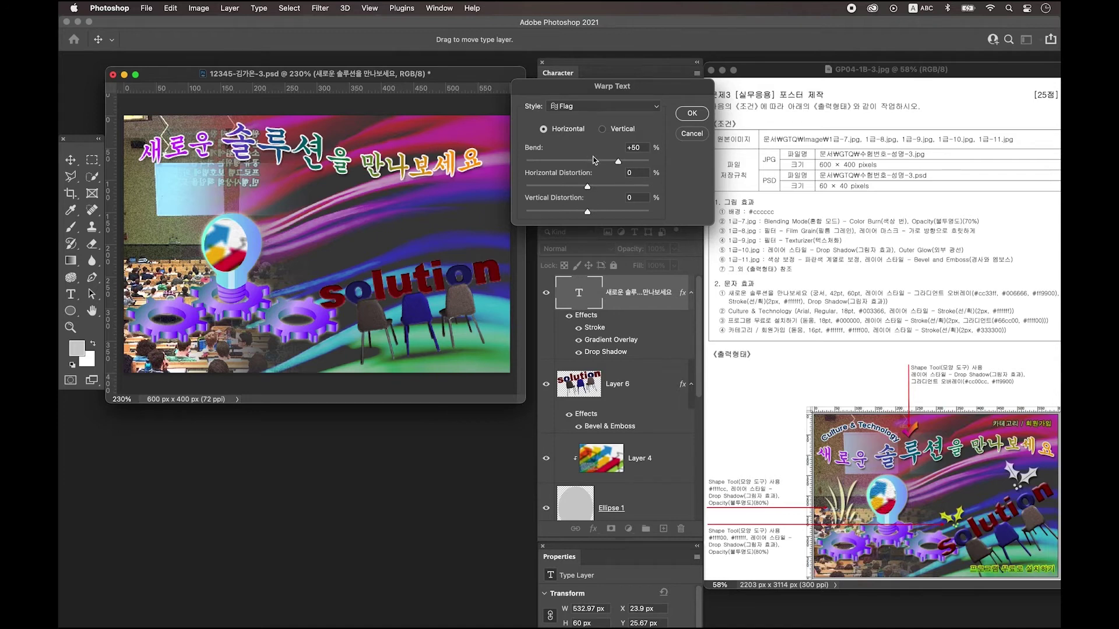
{"action": "left_click_drag", "start_coordinate": [619, 167], "coordinate": [547, 165]}
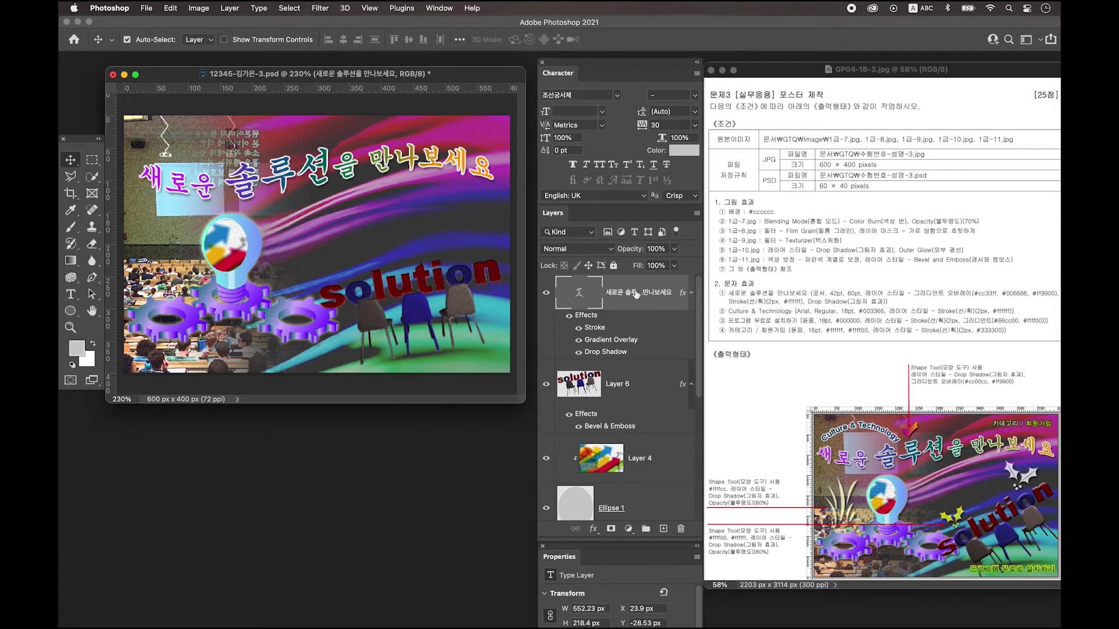
{"action": "left_click", "coordinate": [663, 528]}
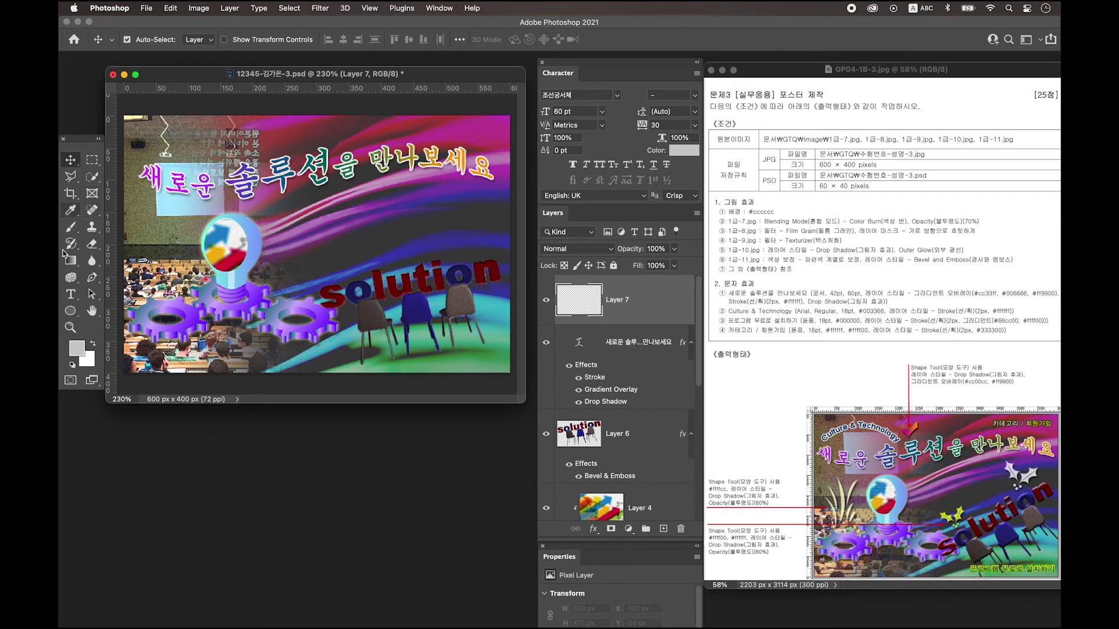
Type 'Culture & Technology' on a new line below the headline.
{"action": "left_click", "coordinate": [71, 295]}
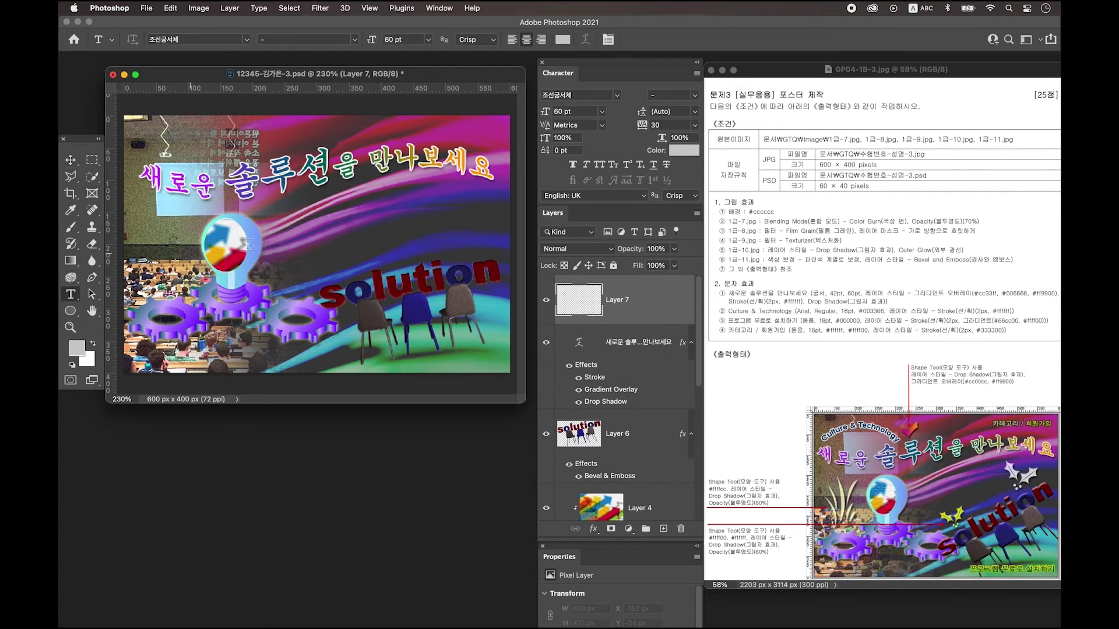
{"action": "left_click", "coordinate": [310, 229]}
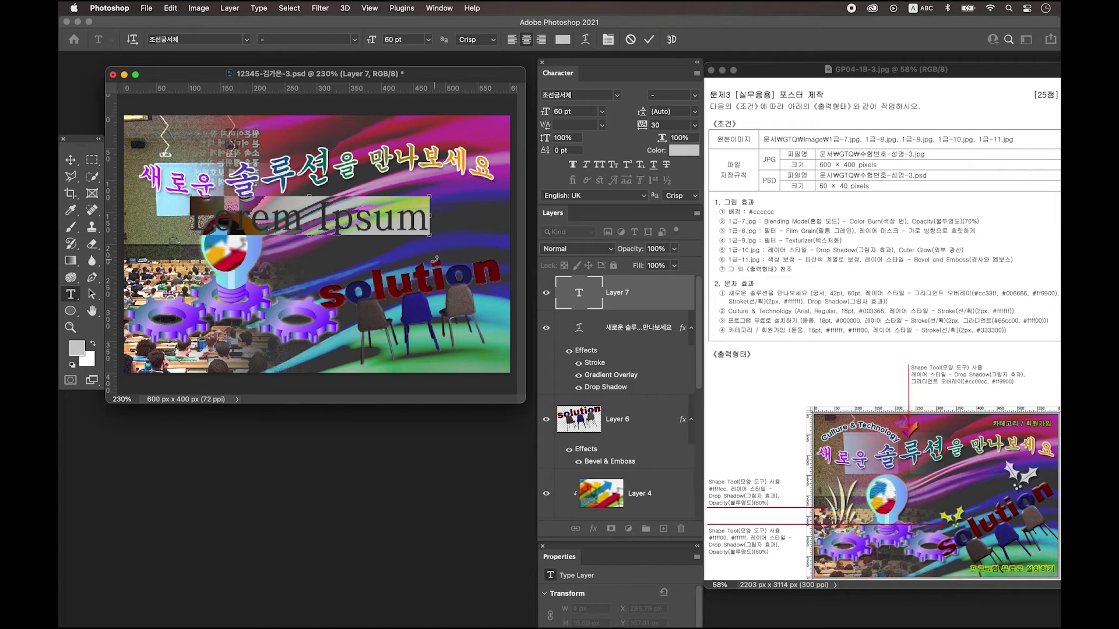
{"action": "type", "text": "Culture"}
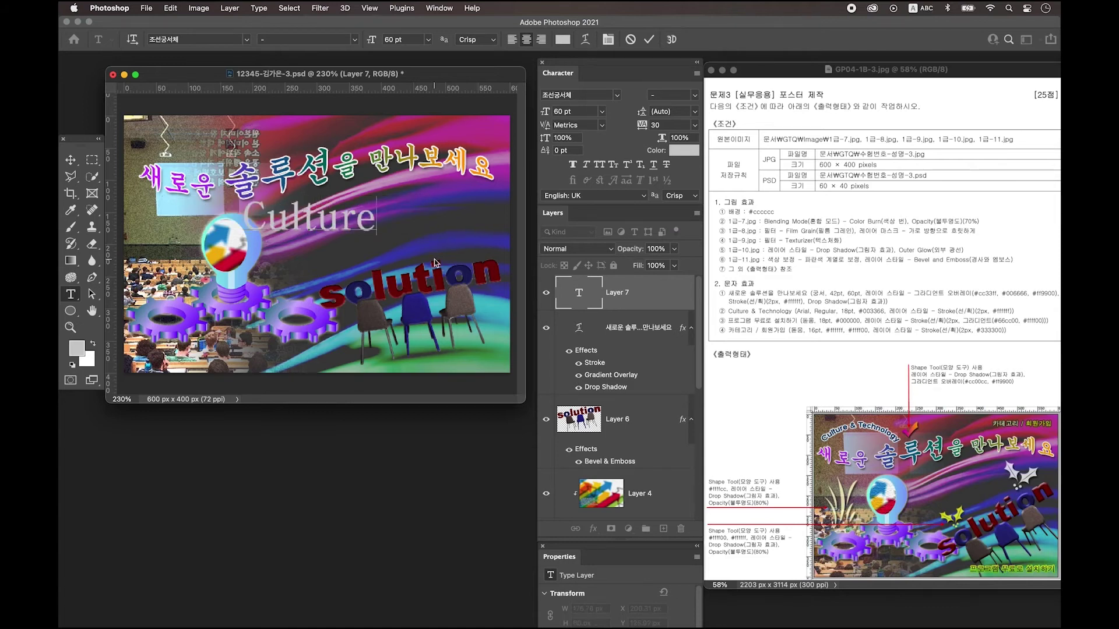
{"action": "type", "text": " & Technology"}
{"action": "key", "text": "super+Return"}
{"action": "key", "text": "v"}
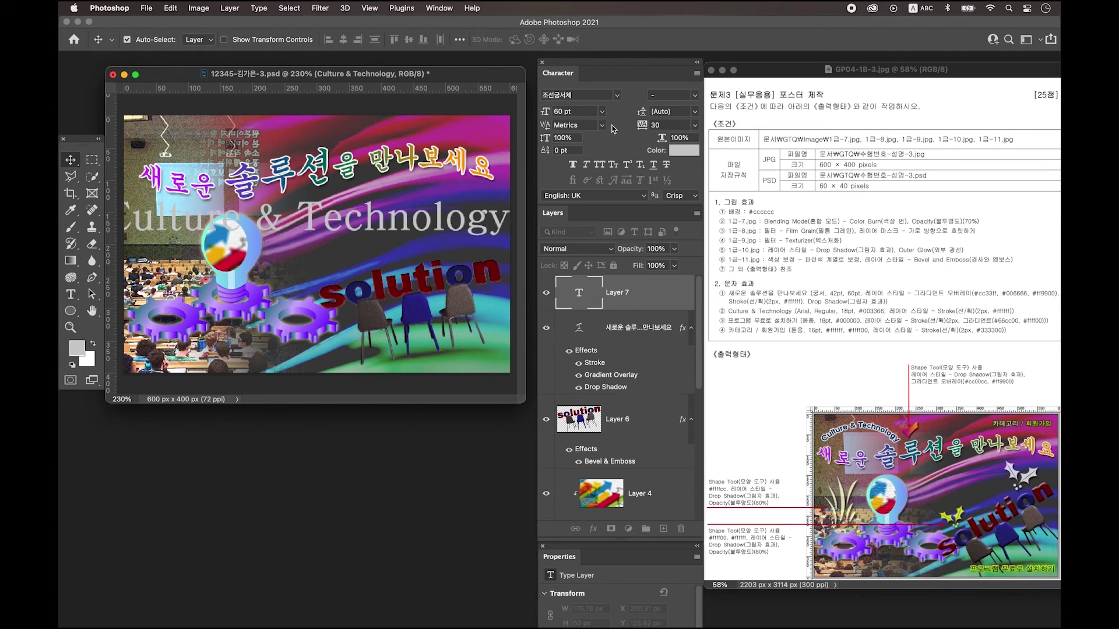
Set Culture & Technology to Arial 18 pt in dark blue 003366.
{"action": "left_click", "coordinate": [581, 95]}
{"action": "type", "text": "Arial"}
{"action": "key", "text": "Tab"}
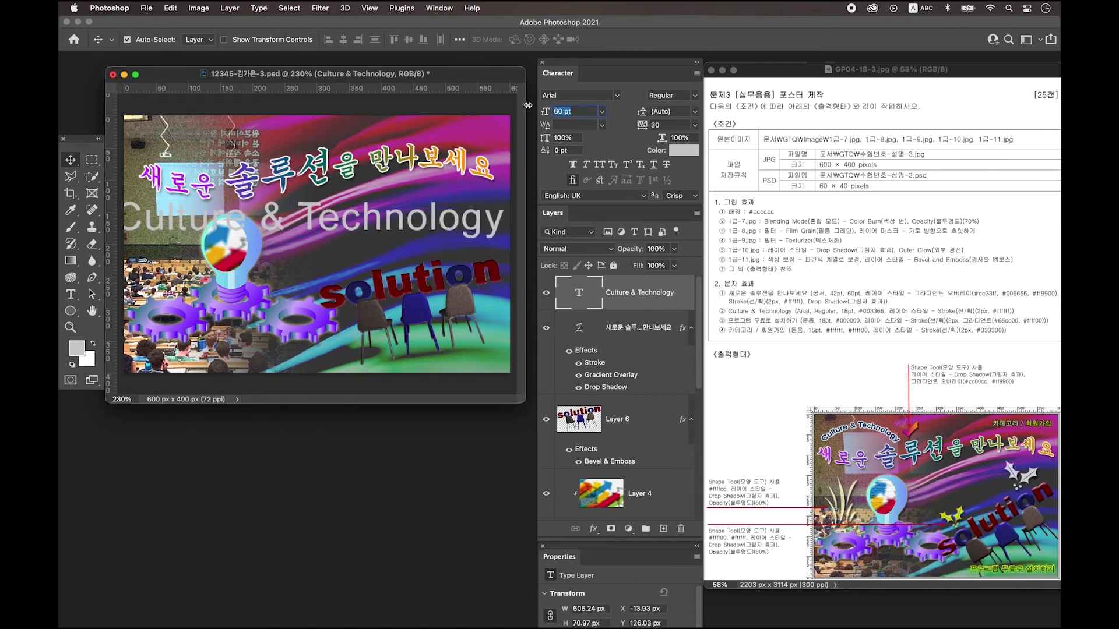
{"action": "type", "text": "18"}
{"action": "key", "text": "Return"}
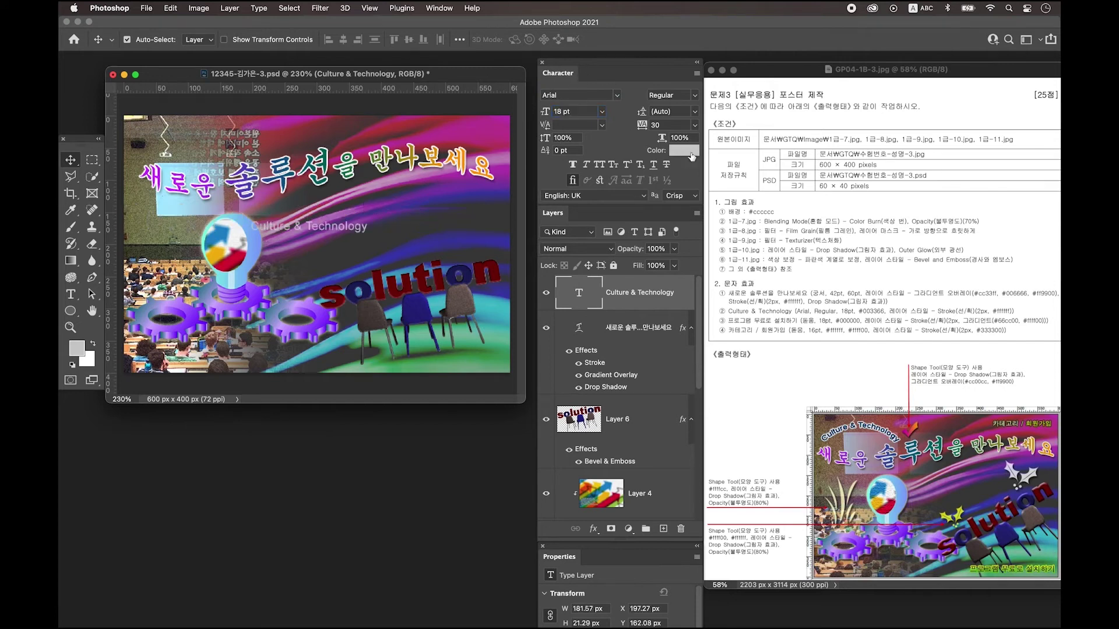
{"action": "left_click", "coordinate": [686, 152]}
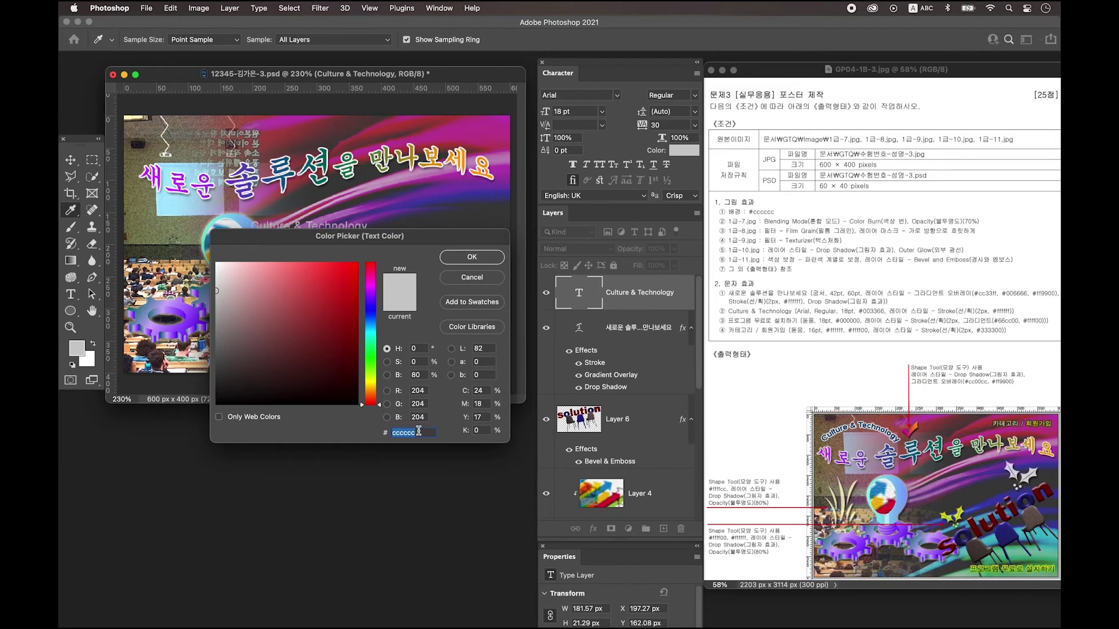
{"action": "type", "text": "003366"}
{"action": "key", "text": "Return"}
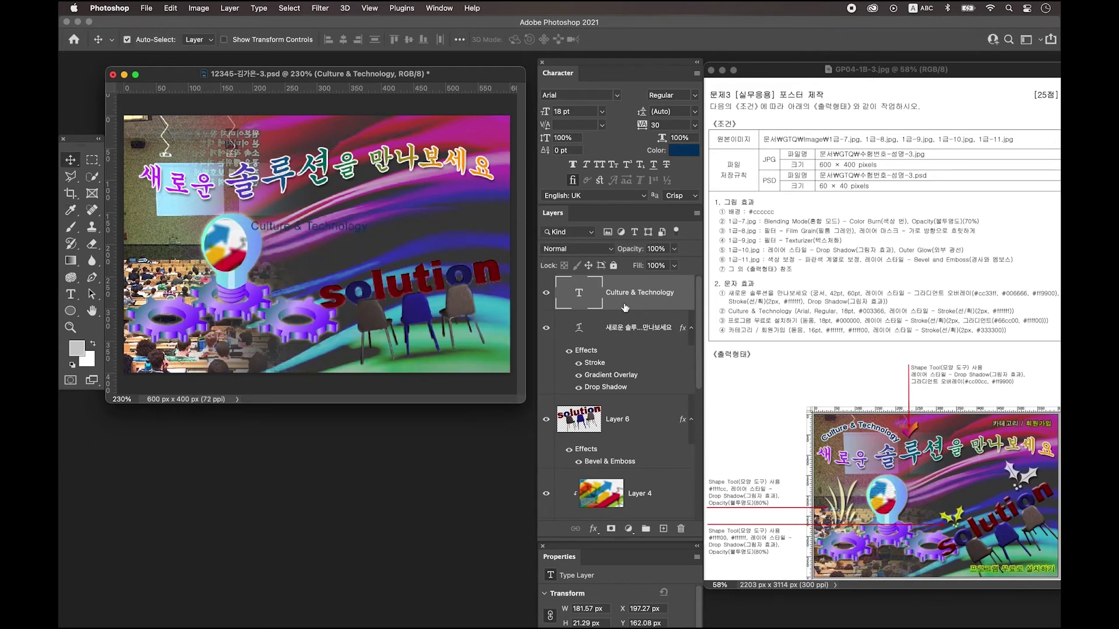
Add a 2 px white Stroke outline to the Culture & Technology layer.
{"action": "double_click", "coordinate": [625, 307]}
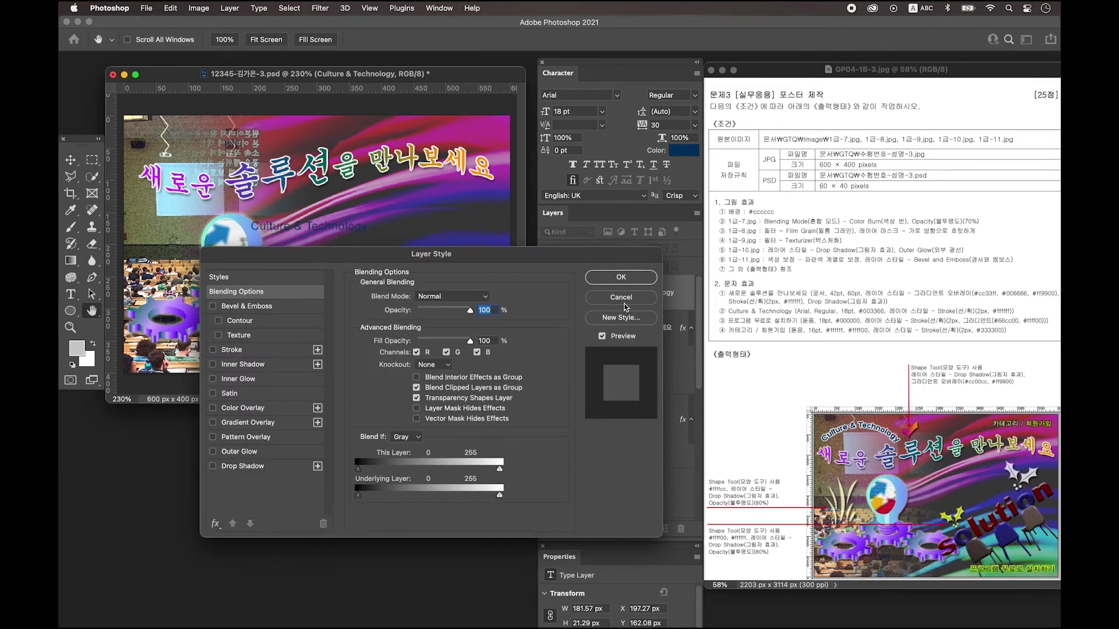
{"action": "left_click", "coordinate": [246, 351]}
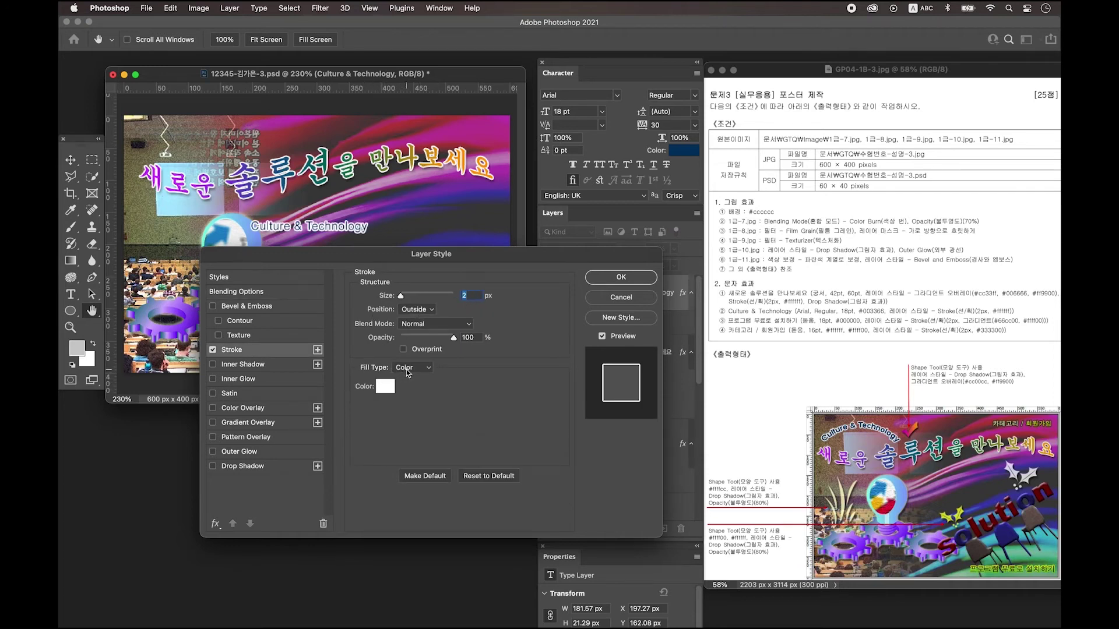
{"action": "left_click", "coordinate": [386, 388]}
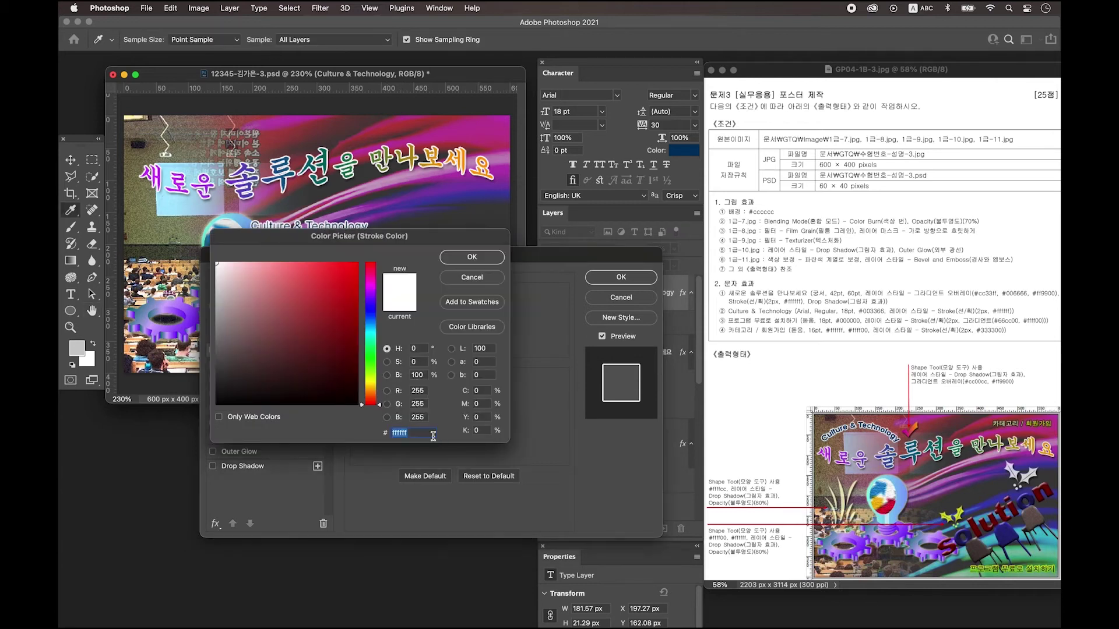
{"action": "left_click", "coordinate": [479, 259]}
{"action": "key", "text": "Return"}
{"action": "left_click", "coordinate": [70, 294]}
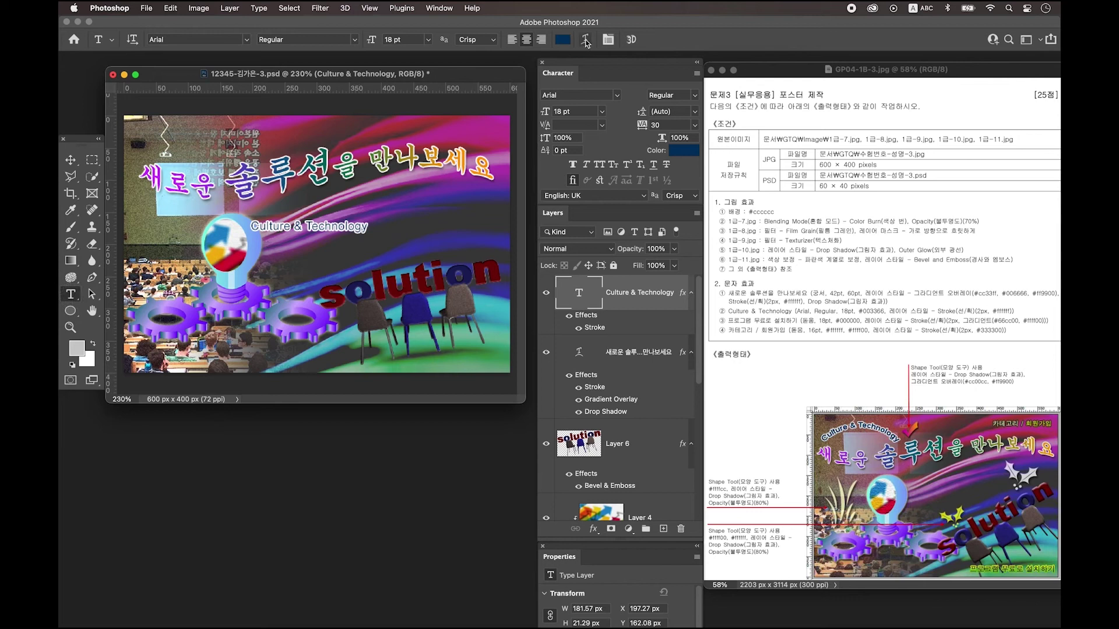
{"action": "left_click", "coordinate": [586, 40]}
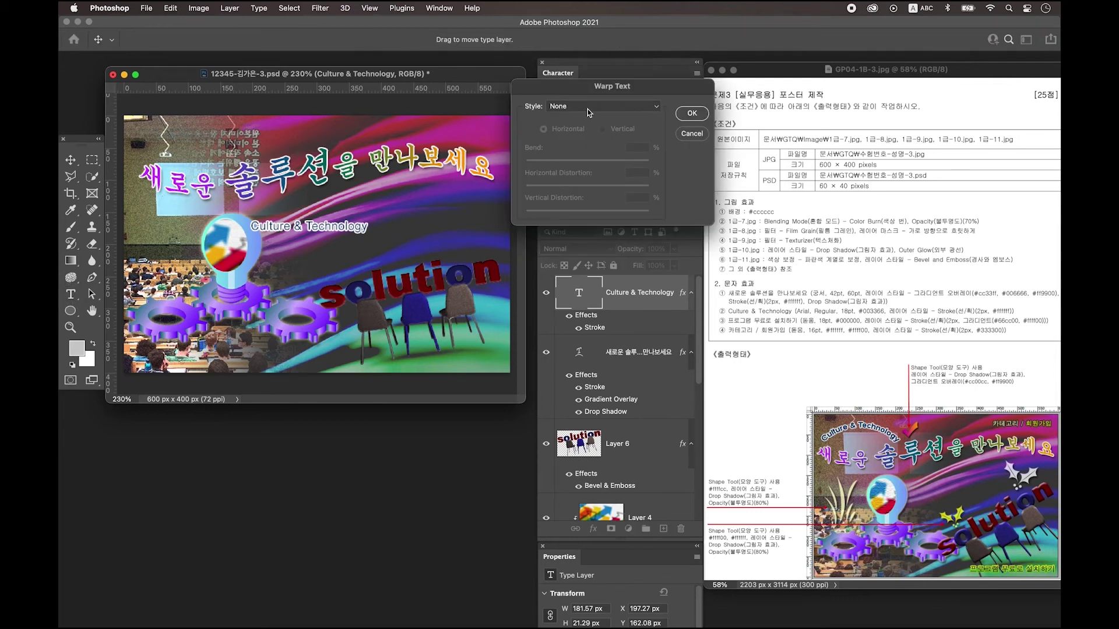
Arc-warp Culture & Technology at +50, move it top-left, and add an empty layer.
{"action": "left_click", "coordinate": [588, 110]}
{"action": "left_click", "coordinate": [583, 121]}
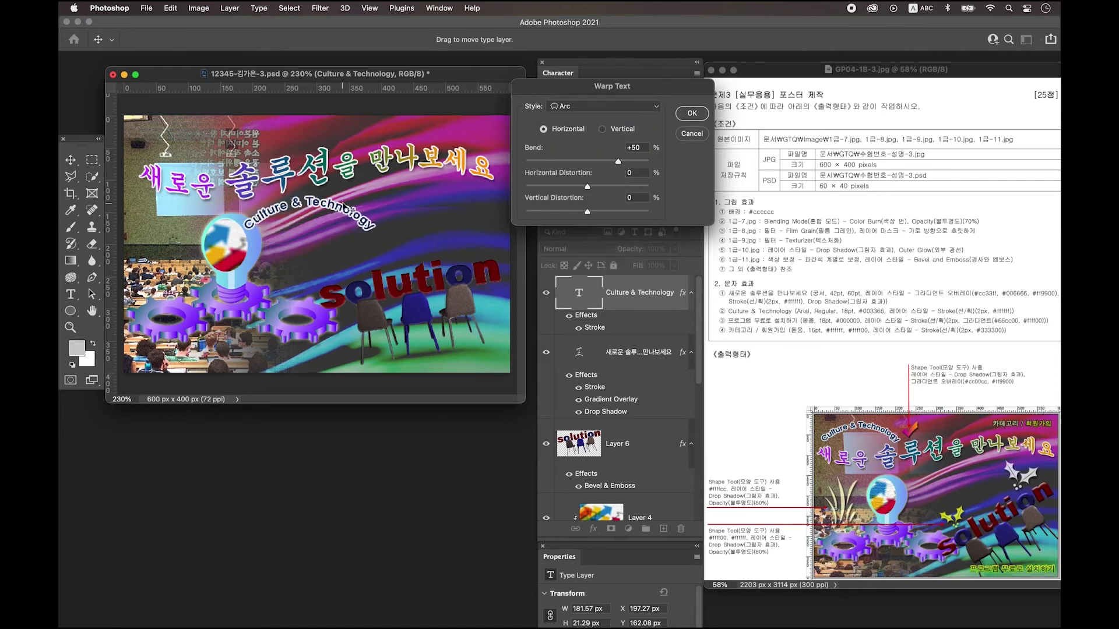
{"action": "left_click", "coordinate": [692, 113]}
{"action": "left_click", "coordinate": [70, 160]}
{"action": "left_click_drag", "start_coordinate": [353, 216], "coordinate": [242, 135]}
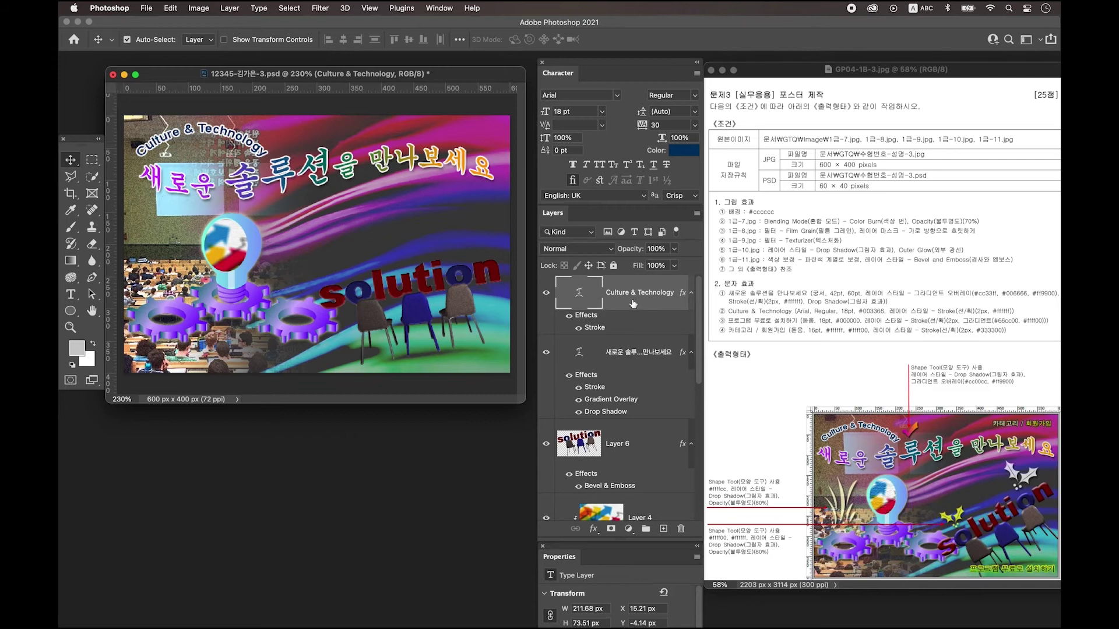
{"action": "left_click", "coordinate": [663, 529]}
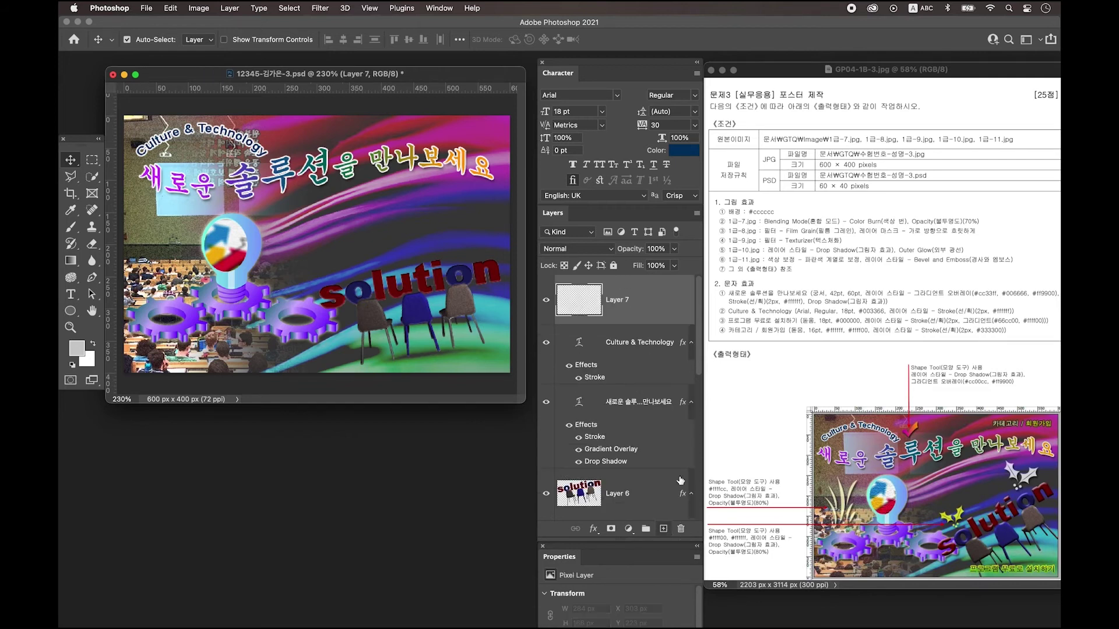
Type 프로그램 무료로 설치하기 on a new line in the middle of the poster.
{"action": "left_click", "coordinate": [70, 294]}
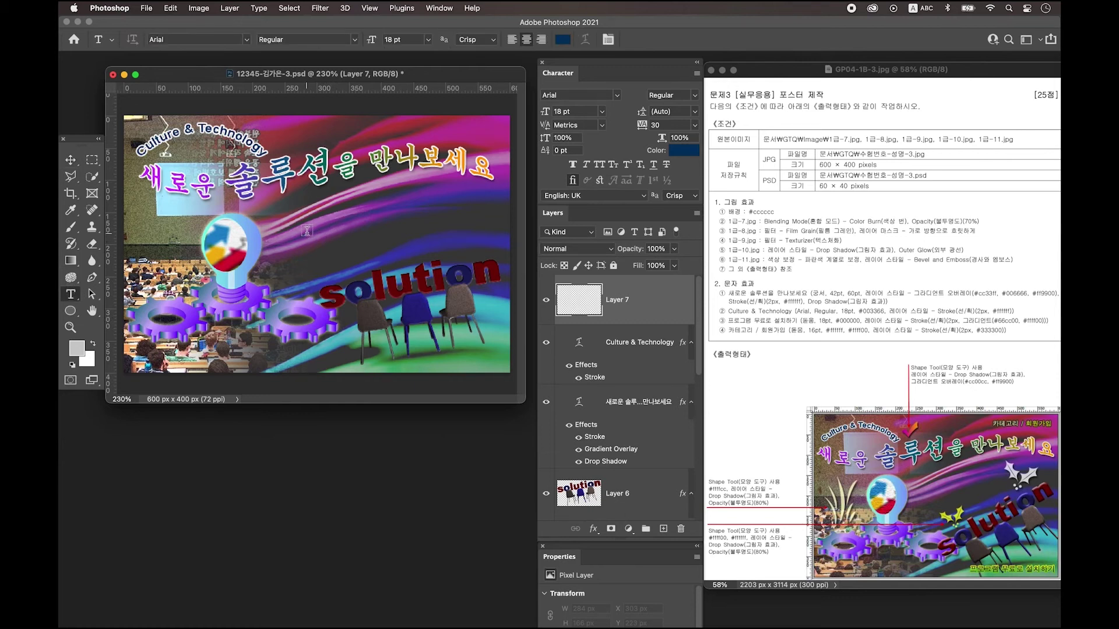
{"action": "left_click", "coordinate": [307, 231]}
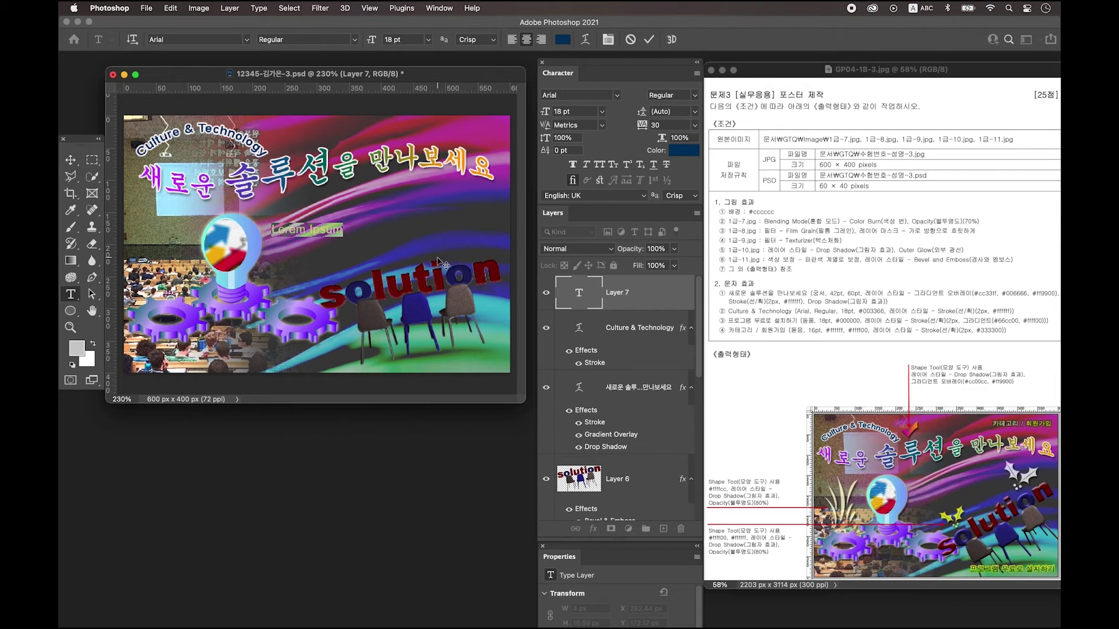
{"action": "type", "text": "프로그램 무료로 설치하기"}
{"action": "key", "text": "ctrl+Return"}
{"action": "key", "text": "v"}
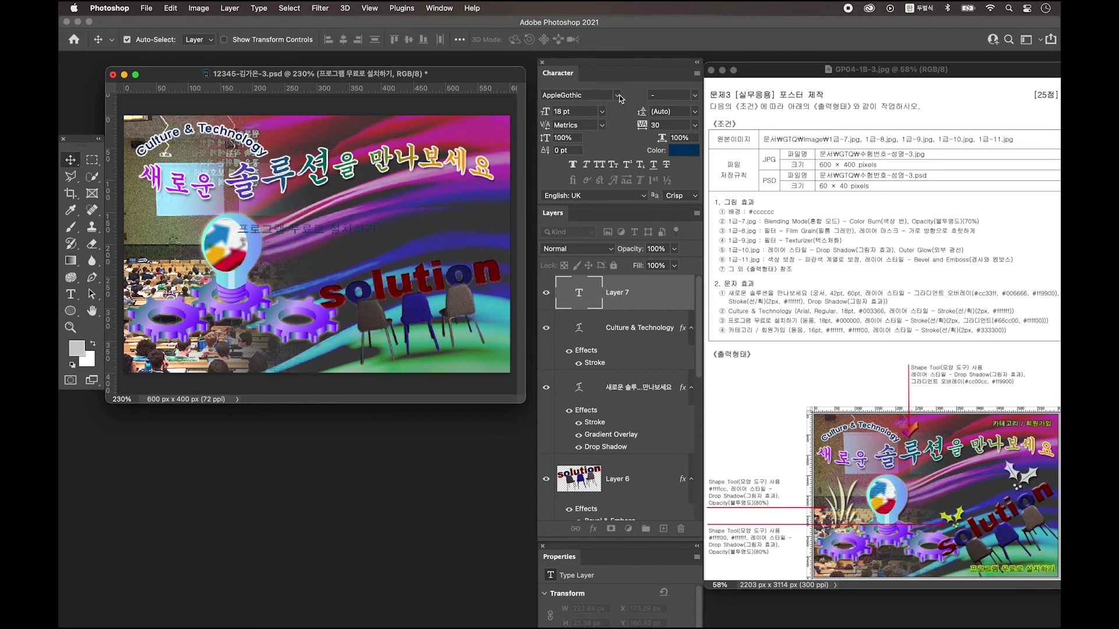
Set the new line to KoPubWorld돋움체 Light in black 000000.
{"action": "left_click", "coordinate": [618, 95]}
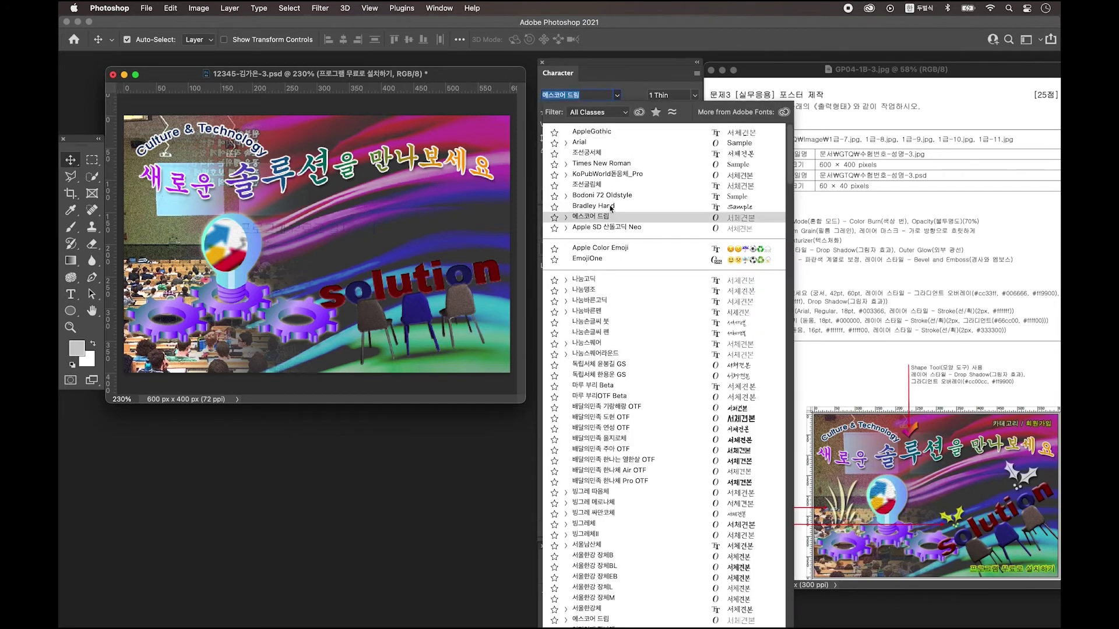
{"action": "left_click", "coordinate": [612, 216]}
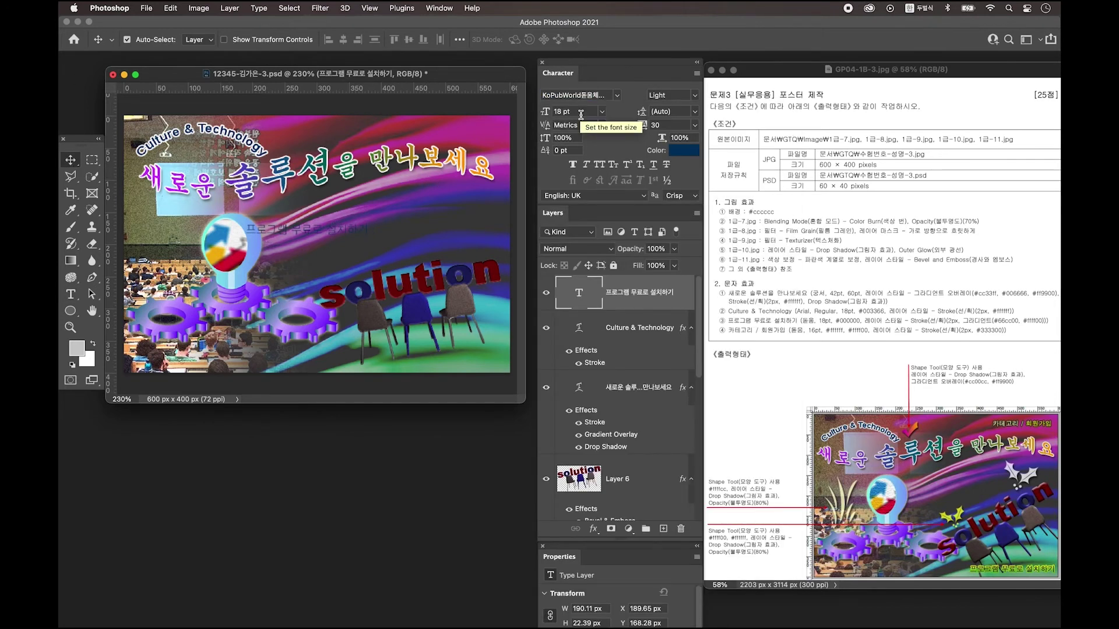
{"action": "left_click", "coordinate": [685, 151]}
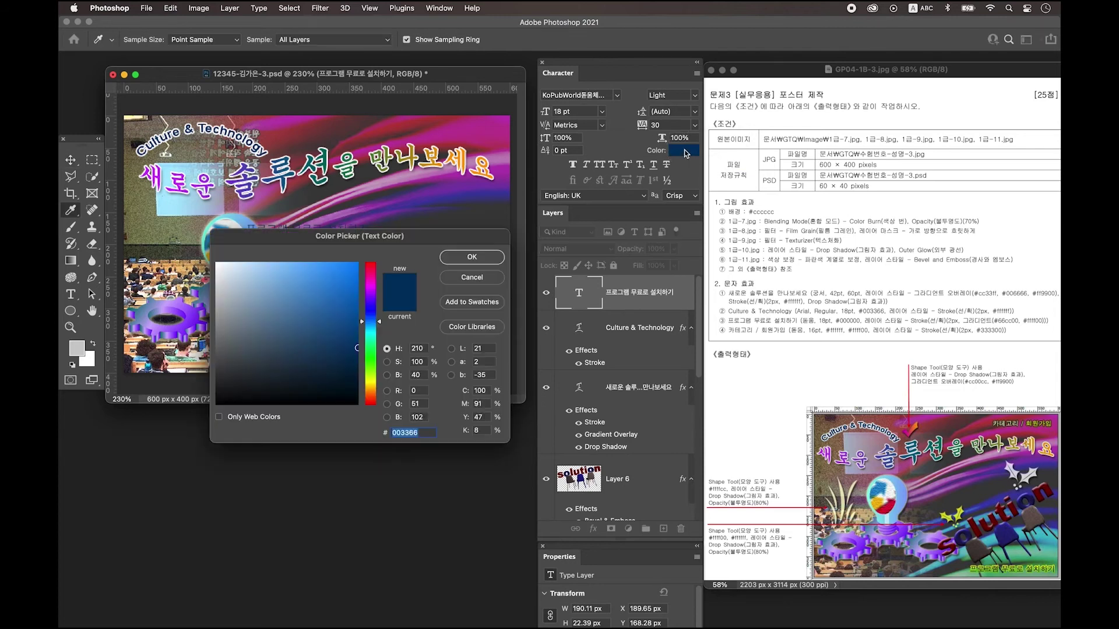
{"action": "type", "text": "000000"}
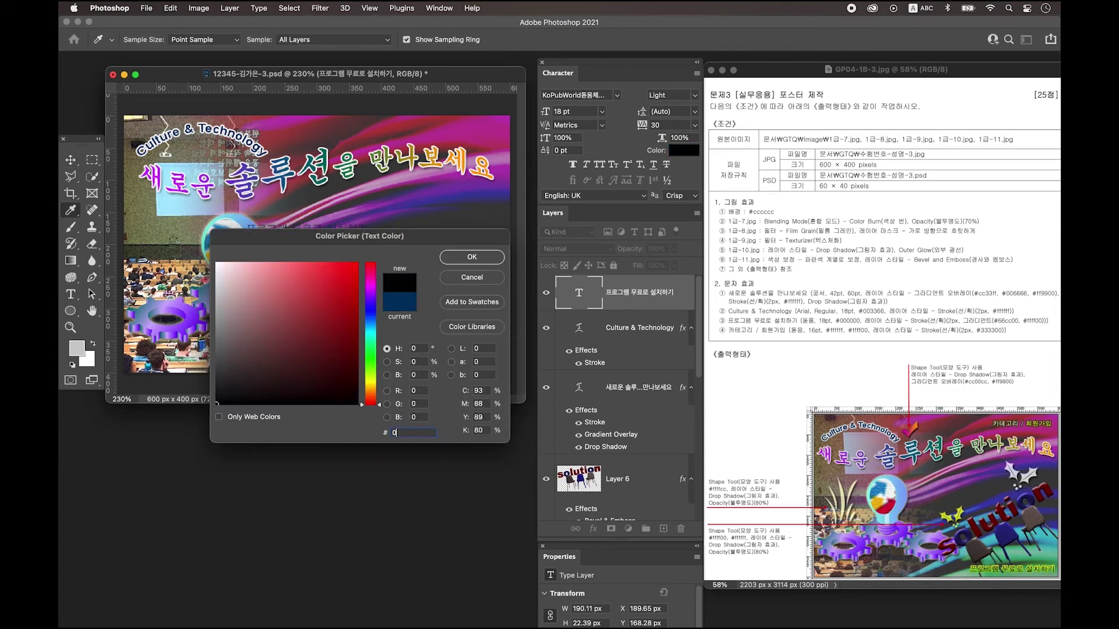
{"action": "key", "text": "Return"}
{"action": "key", "text": "v"}
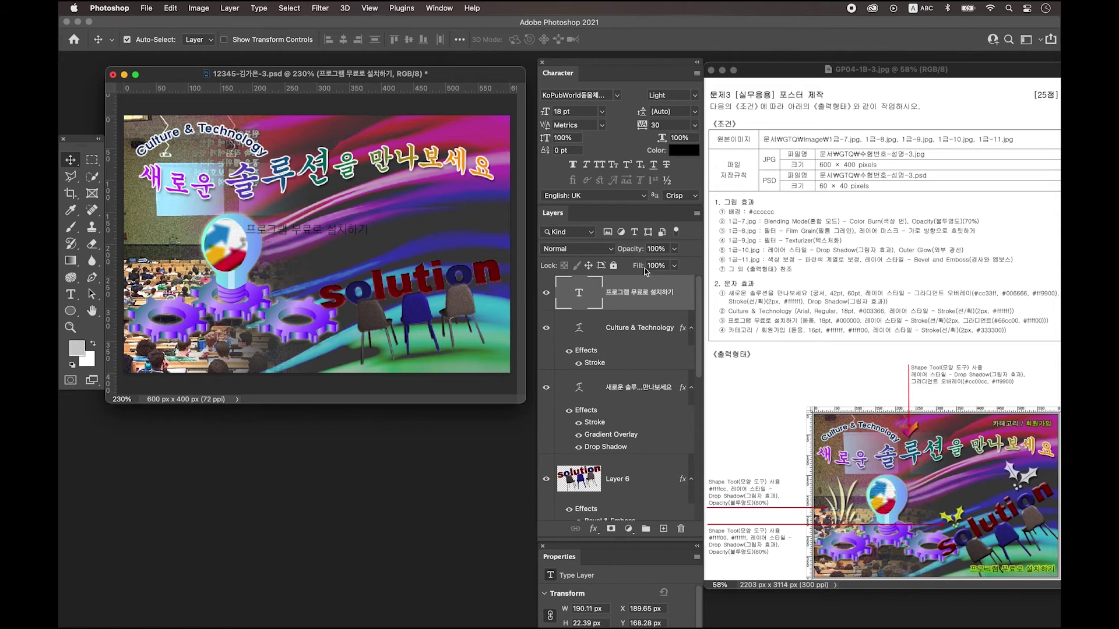
Give 프로그램 무료로 설치하기 a gradient Stroke from green 66cc00 to yellow ffff00.
{"action": "double_click", "coordinate": [676, 306]}
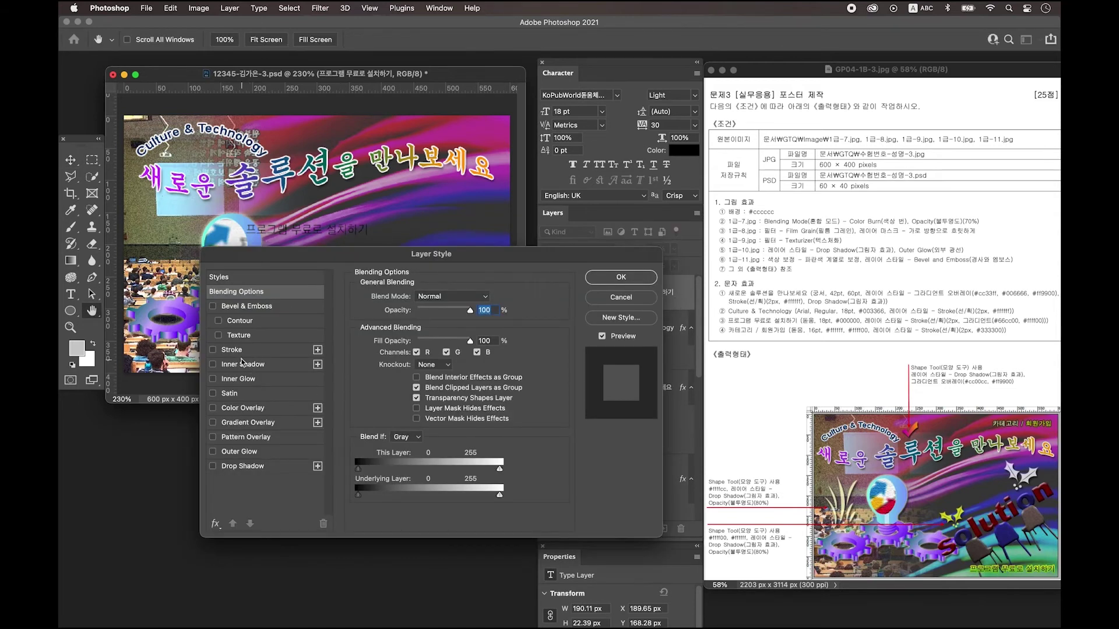
{"action": "left_click", "coordinate": [234, 350]}
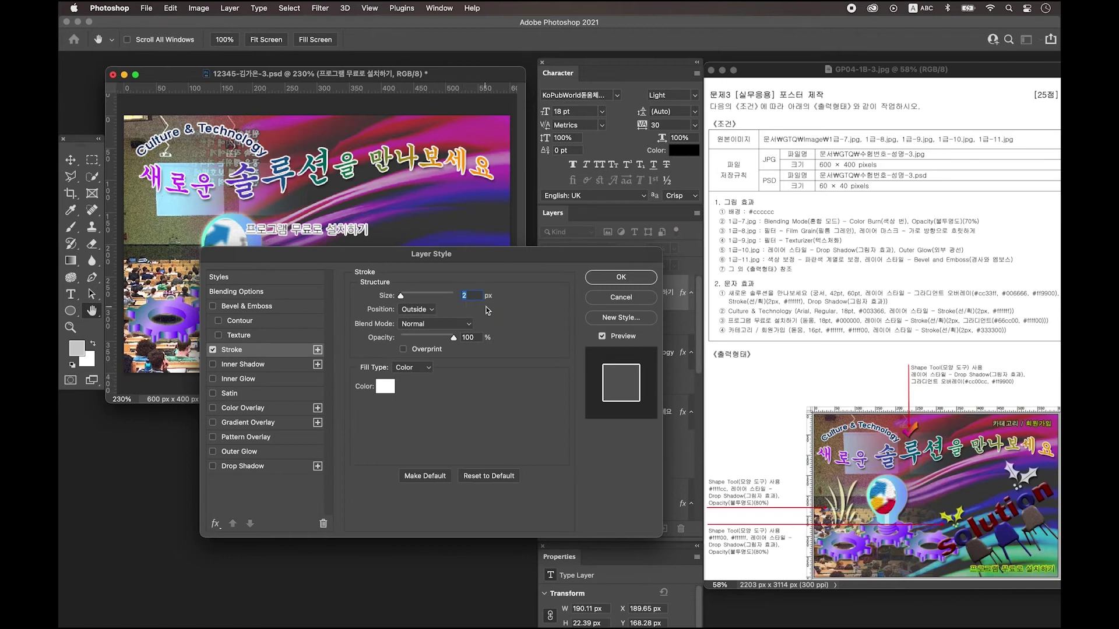
{"action": "left_click", "coordinate": [411, 368]}
{"action": "left_click", "coordinate": [415, 378]}
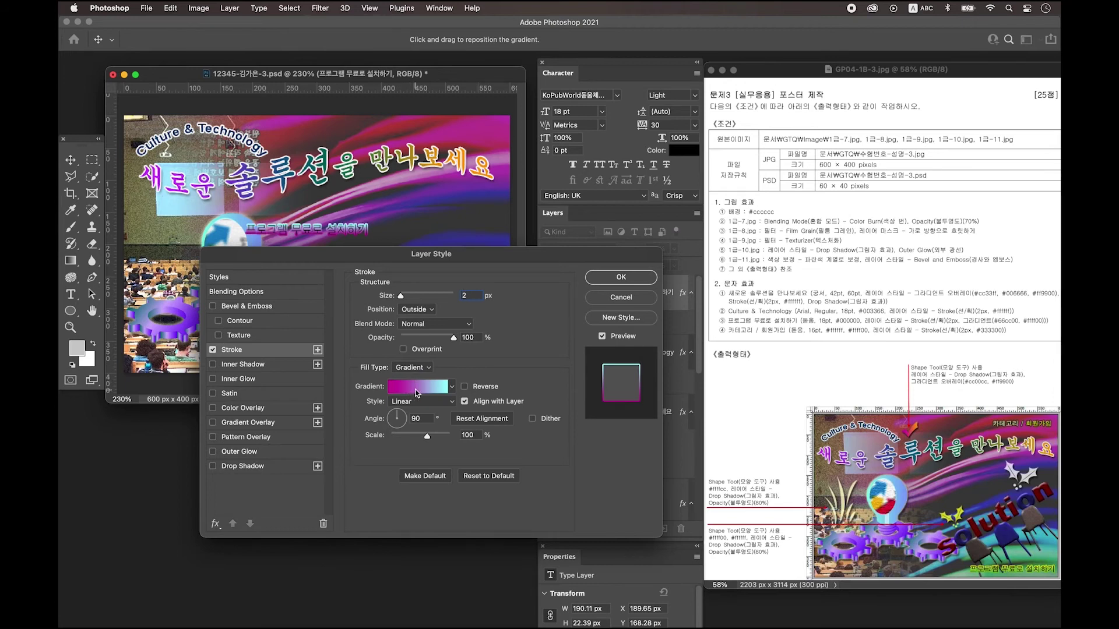
{"action": "left_click", "coordinate": [416, 388]}
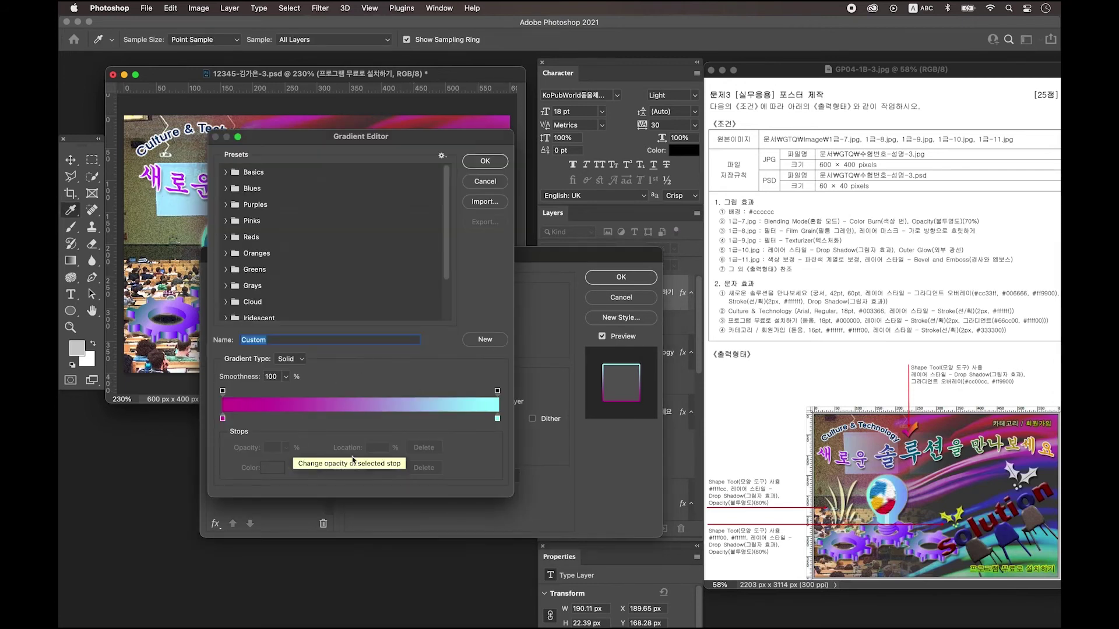
{"action": "double_click", "coordinate": [222, 418]}
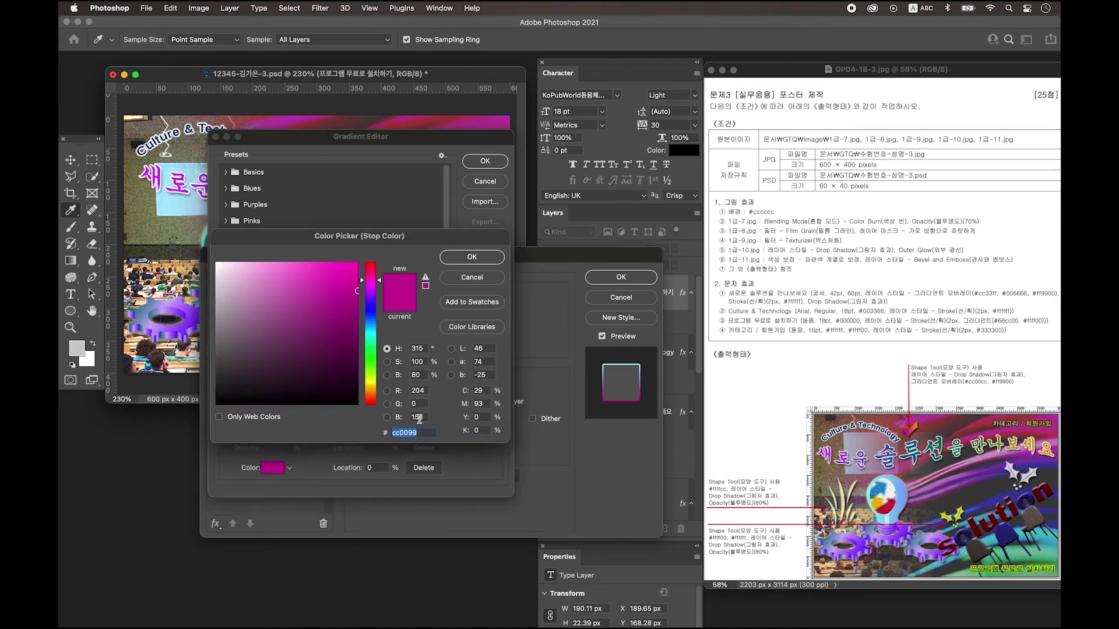
{"action": "type", "text": "66cc00"}
{"action": "key", "text": "Return"}
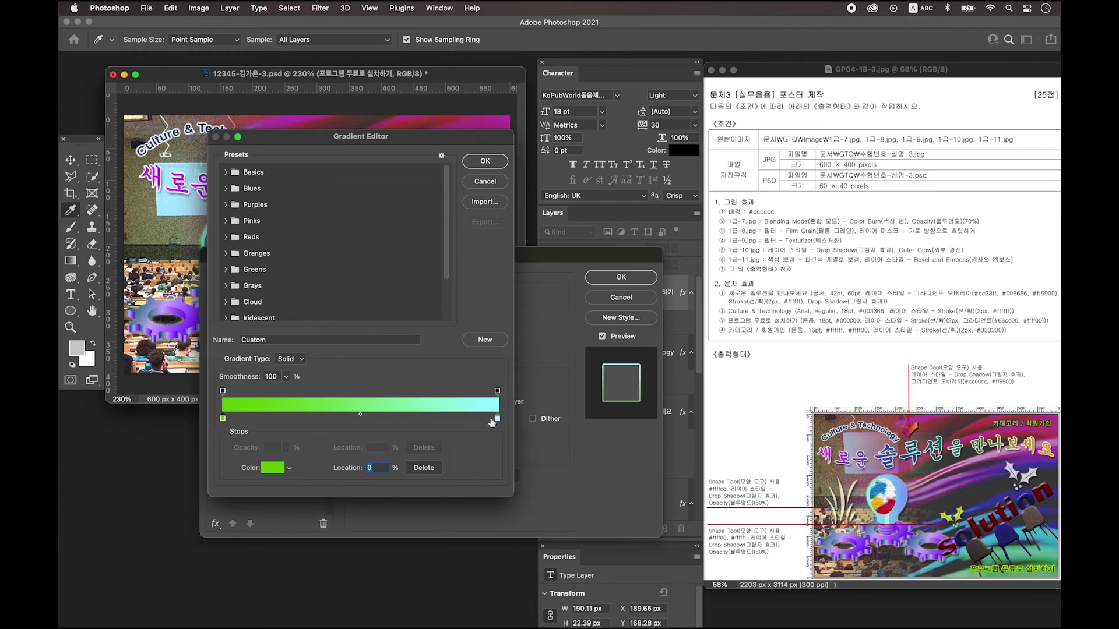
{"action": "double_click", "coordinate": [497, 419]}
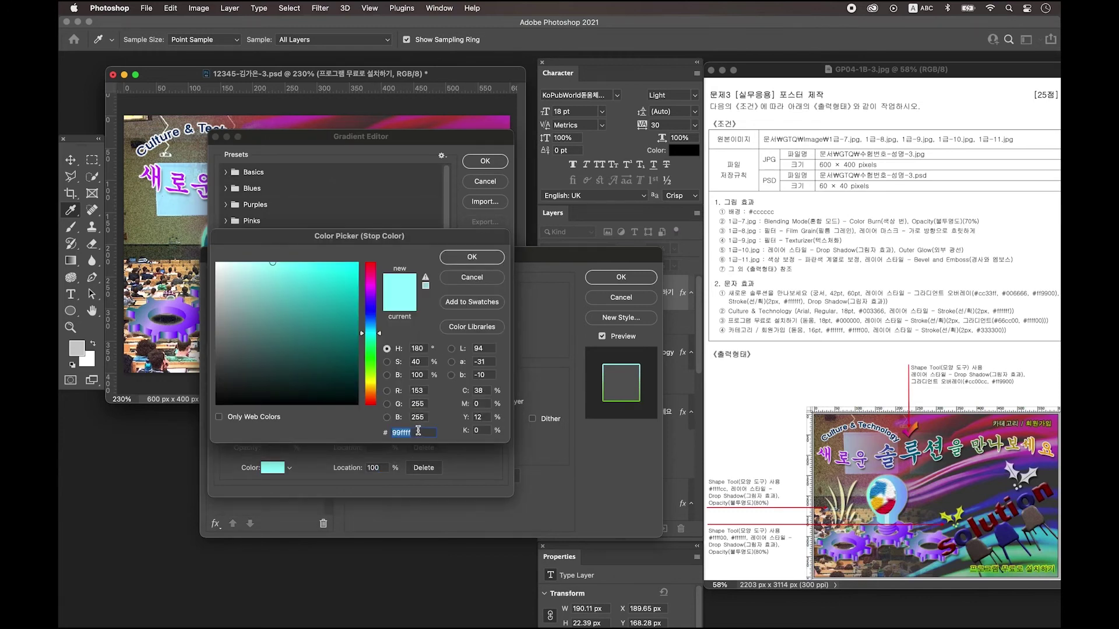
{"action": "type", "text": "ffff00"}
{"action": "key", "text": "Return"}
{"action": "key", "text": "Return"}
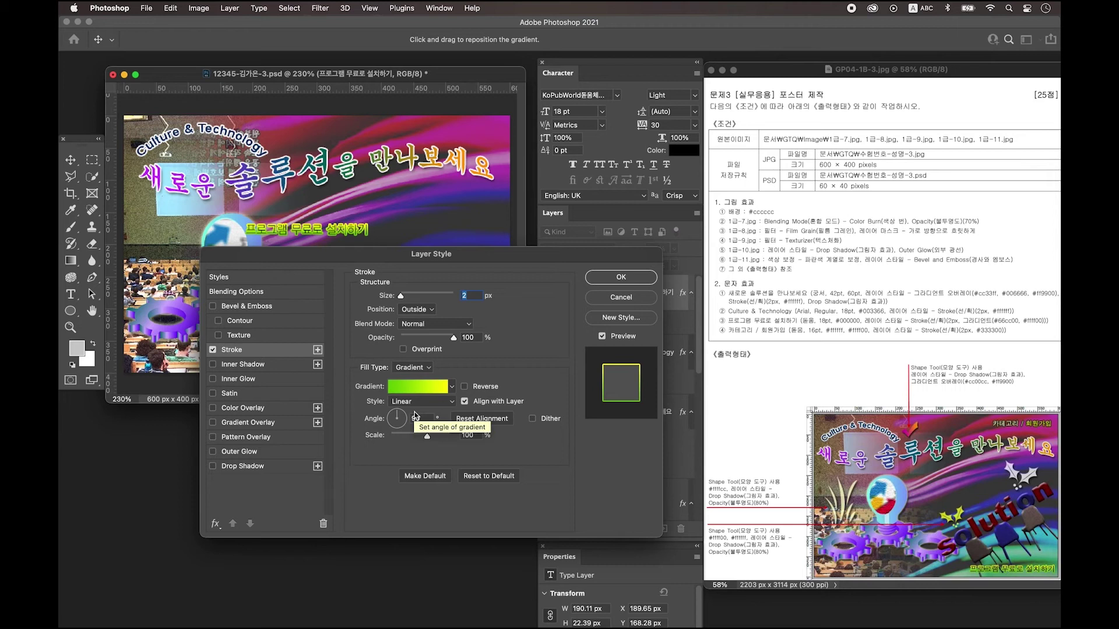
Apply the outline, move the text to the bottom-right, and add an empty layer.
{"action": "left_click", "coordinate": [620, 278]}
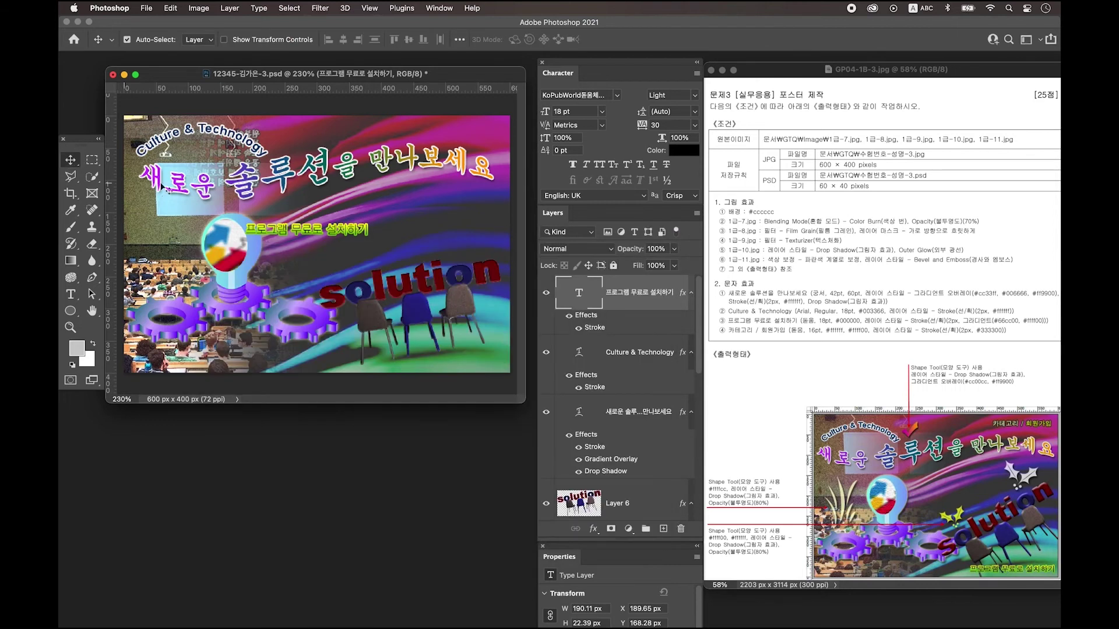
{"action": "left_click_drag", "start_coordinate": [315, 233], "coordinate": [438, 361]}
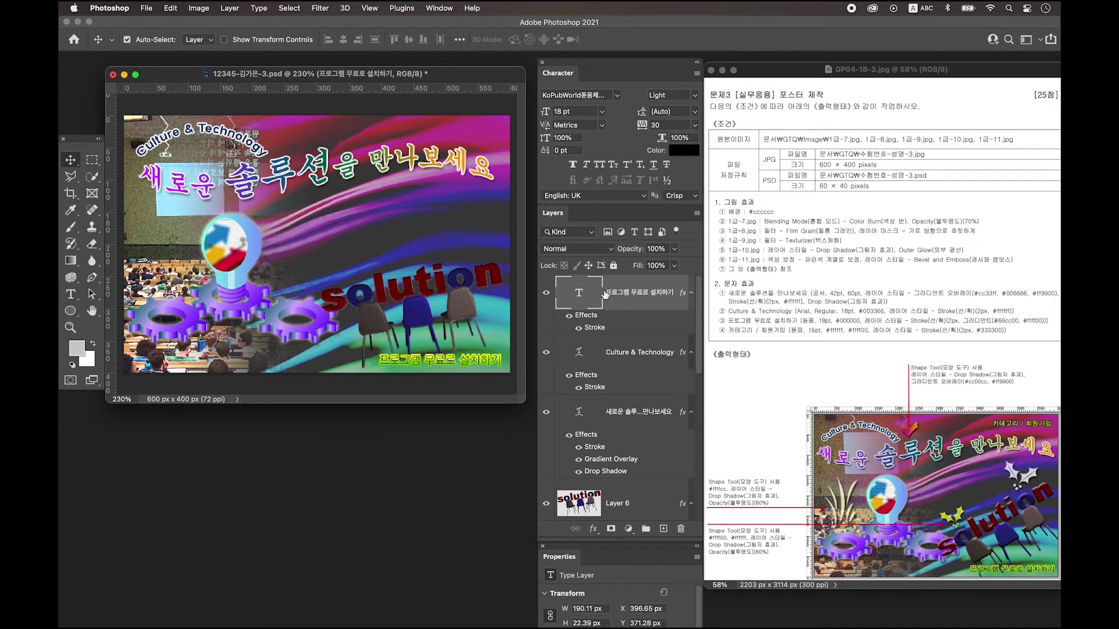
{"action": "left_click", "coordinate": [663, 529]}
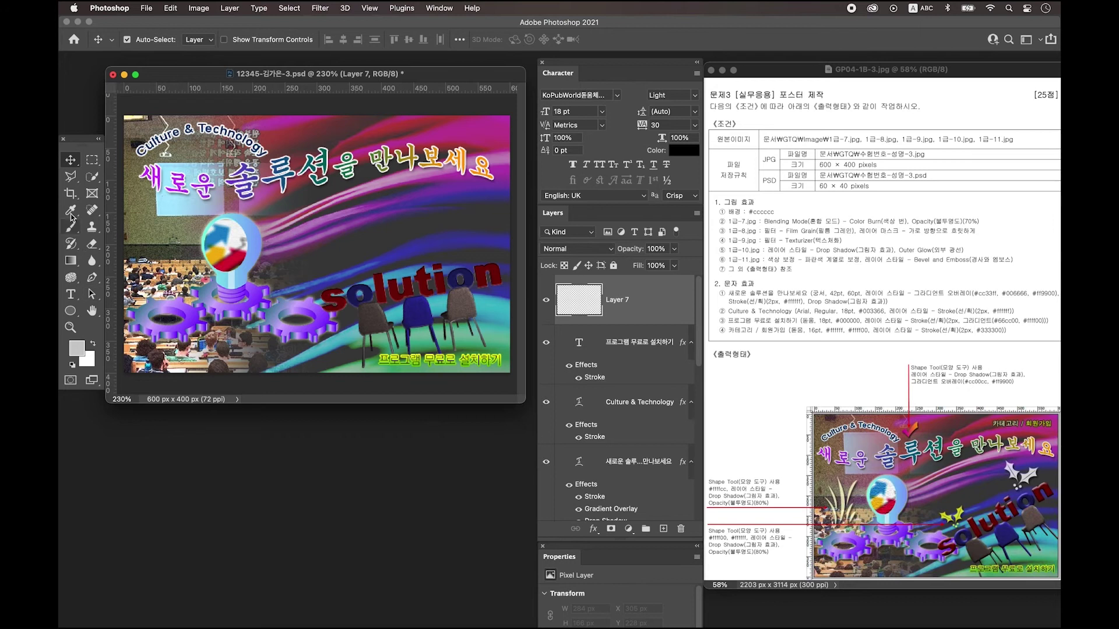
Type 카테고리 / 회원가입 beside the globe and set it to 16 pt.
{"action": "left_click", "coordinate": [71, 295]}
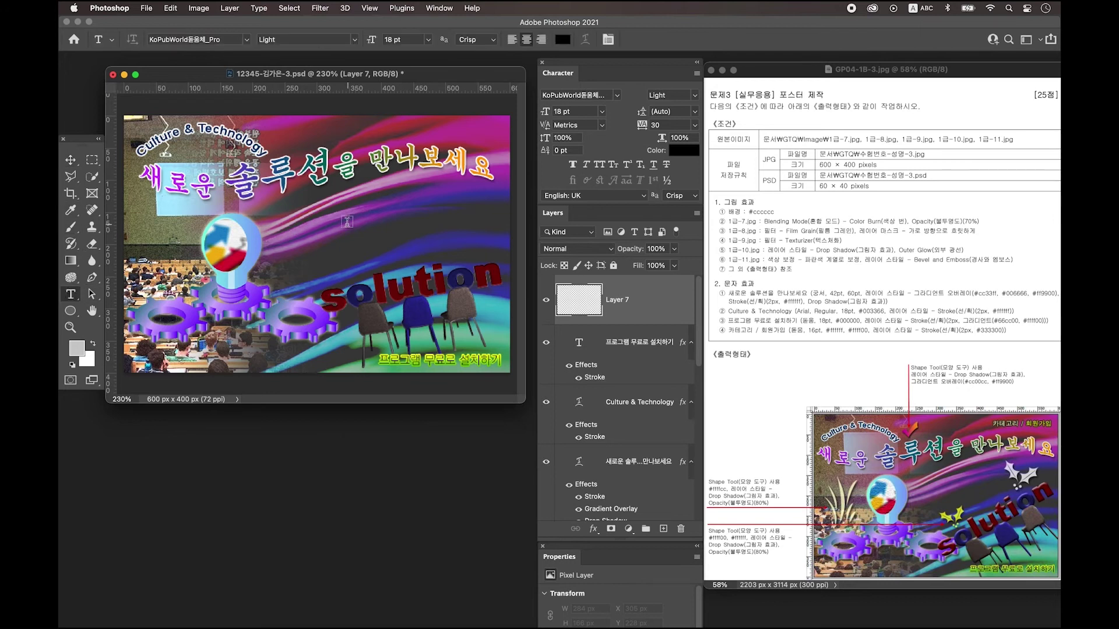
{"action": "left_click", "coordinate": [311, 232]}
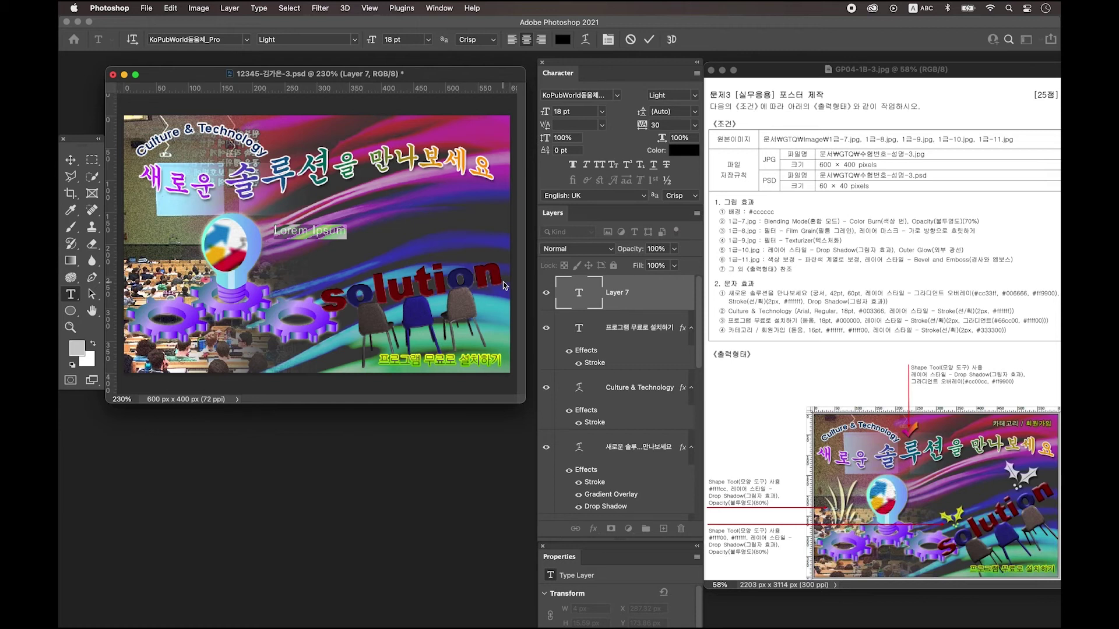
{"action": "key", "text": "BackSpace"}
{"action": "key", "text": "ctrl+space"}
{"action": "type", "text": "카테고리 / 회원가입"}
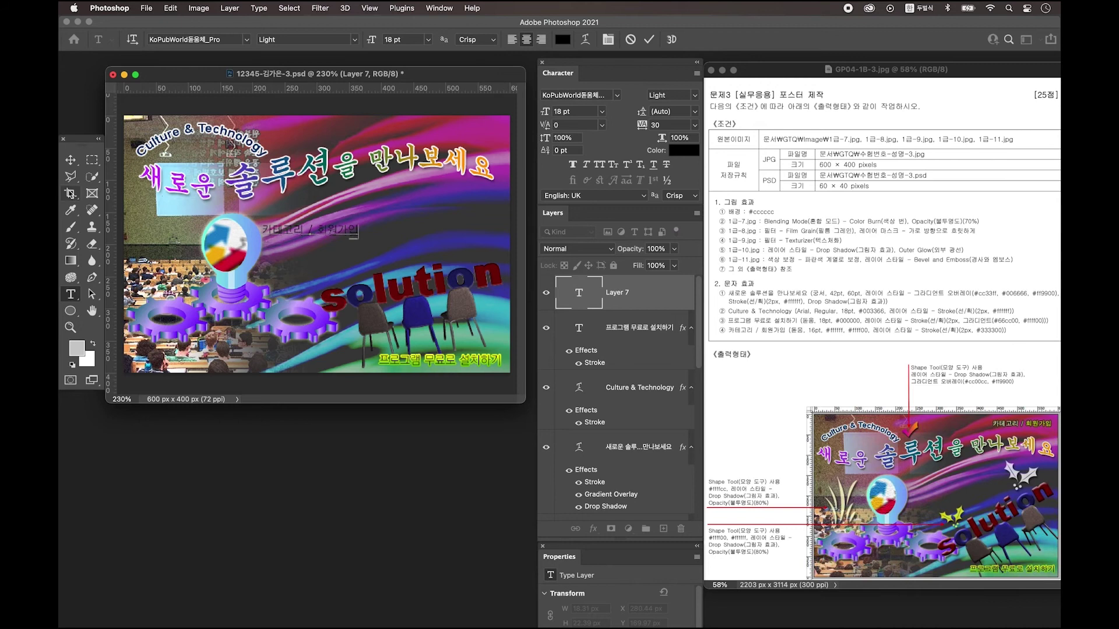
{"action": "left_click", "coordinate": [71, 159]}
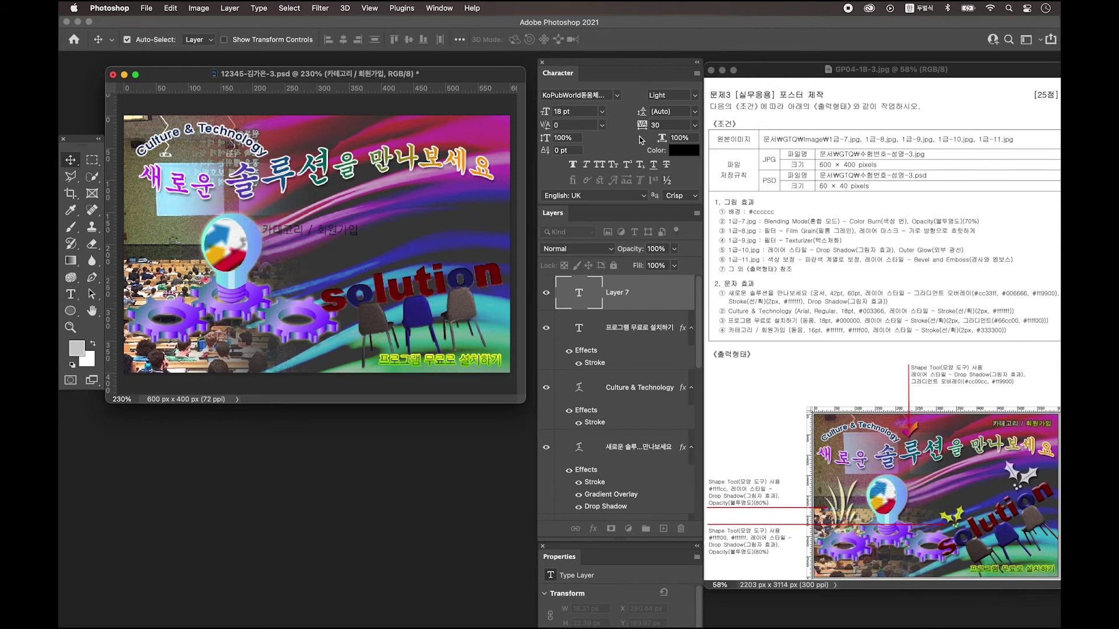
{"action": "key", "text": "ctrl+space"}
{"action": "left_click", "coordinate": [544, 111]}
{"action": "type", "text": "16"}
{"action": "key", "text": "Return"}
{"action": "left_click", "coordinate": [70, 293]}
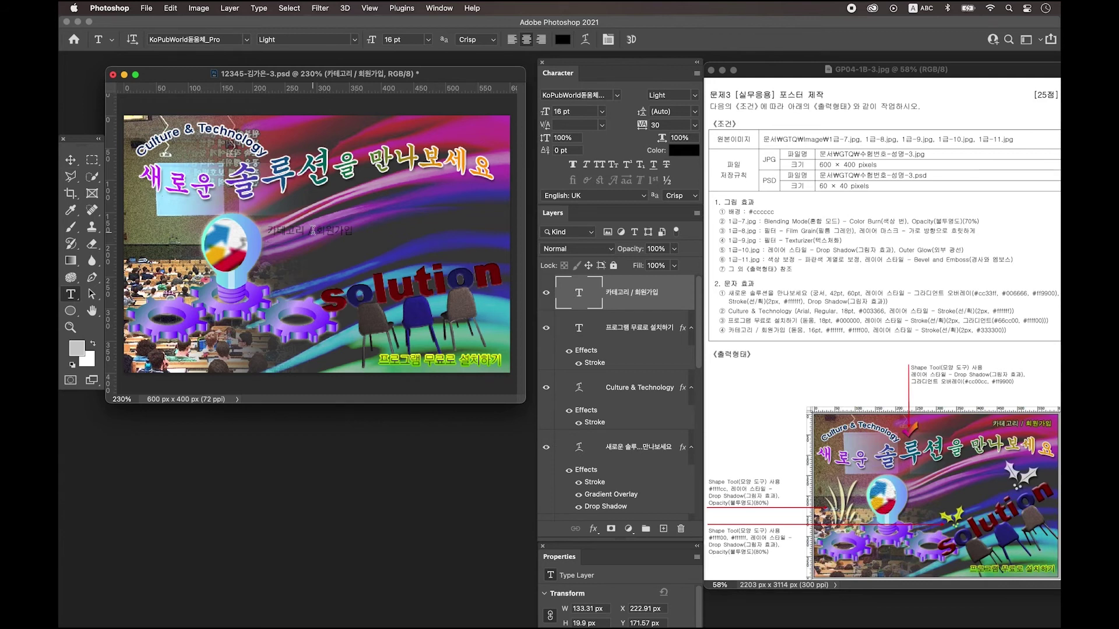
Colour the text white ffffff, with 회원가입 in yellow ffff00.
{"action": "left_click_drag", "start_coordinate": [260, 231], "coordinate": [326, 227]}
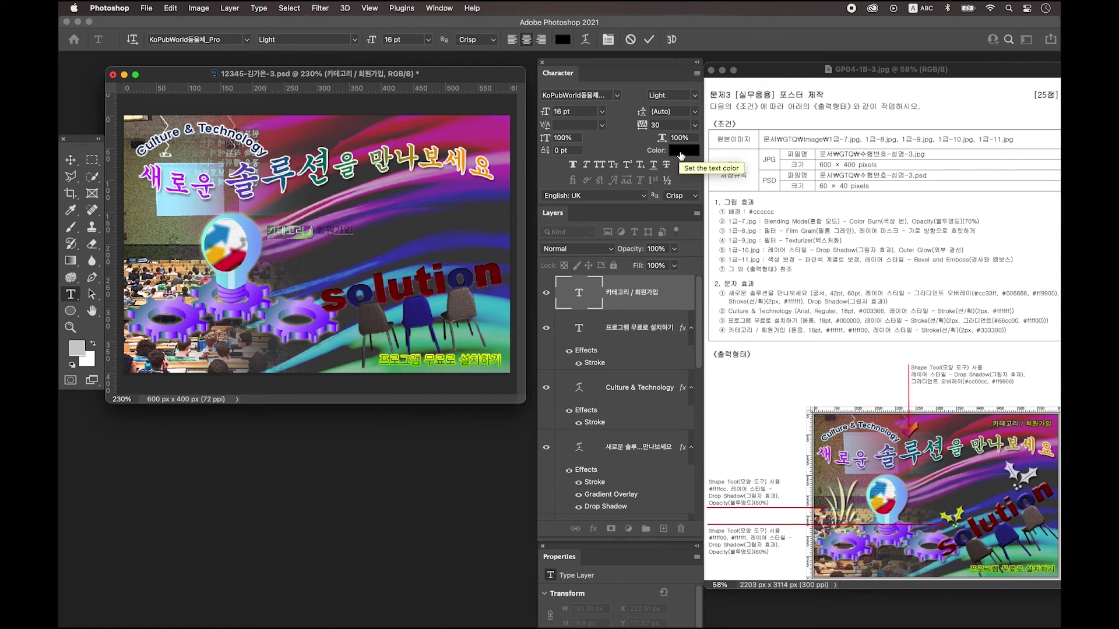
{"action": "left_click", "coordinate": [678, 154]}
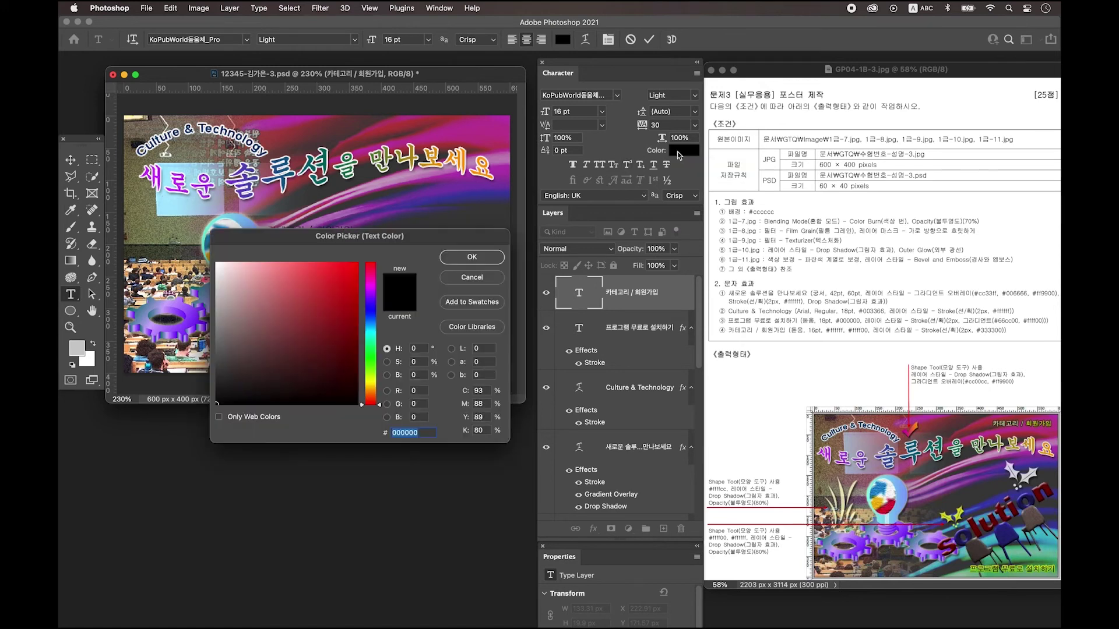
{"action": "type", "text": "ffffff"}
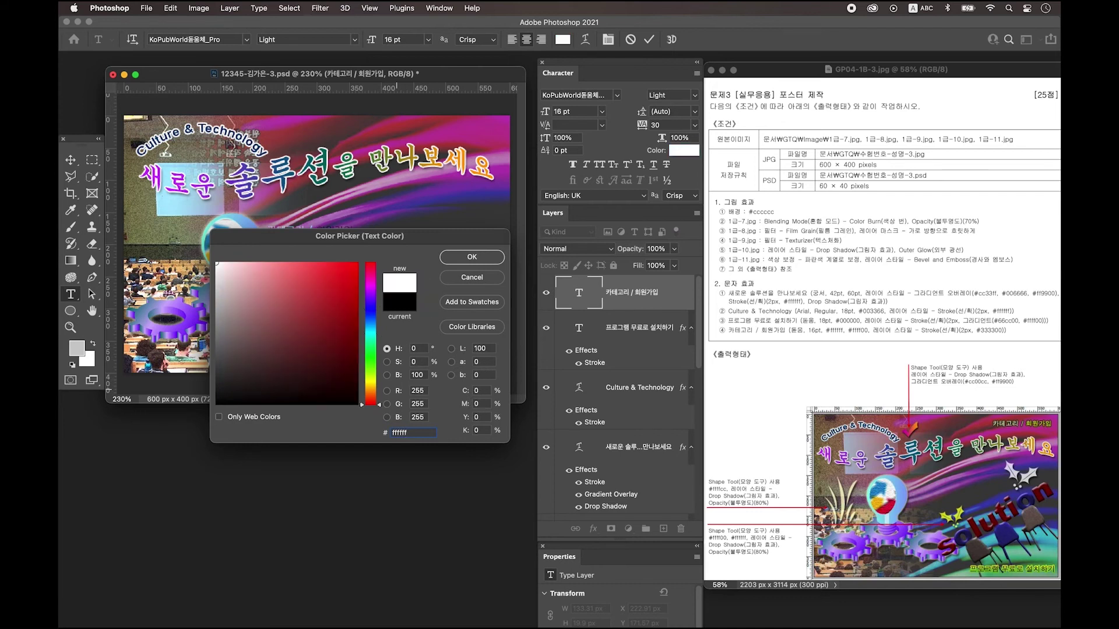
{"action": "key", "text": "Return"}
{"action": "left_click_drag", "start_coordinate": [314, 231], "coordinate": [353, 231]}
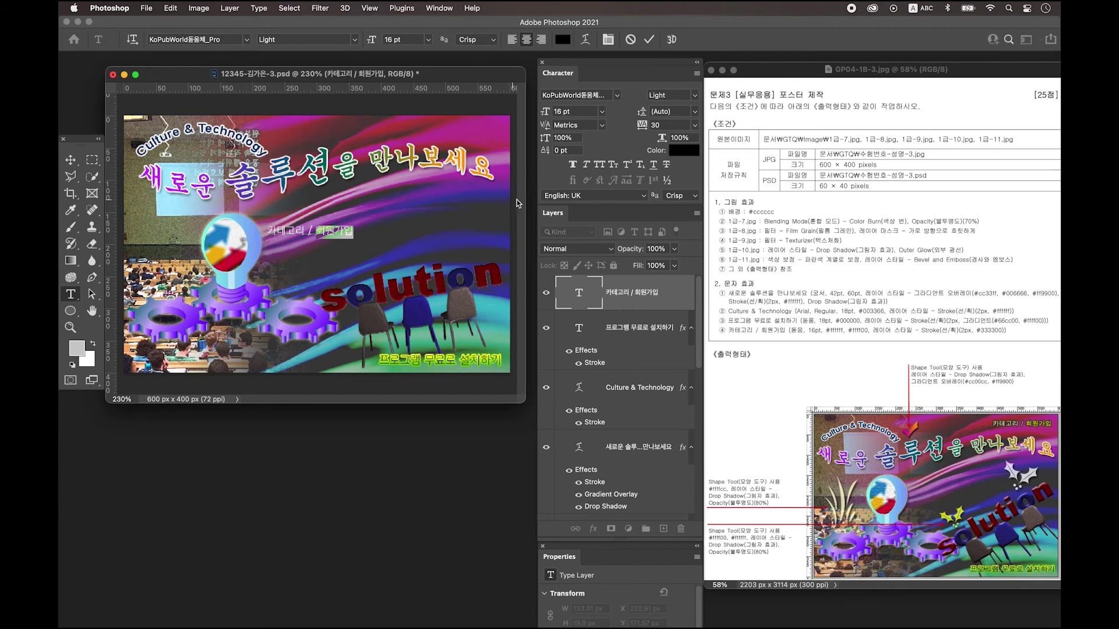
{"action": "left_click", "coordinate": [682, 154]}
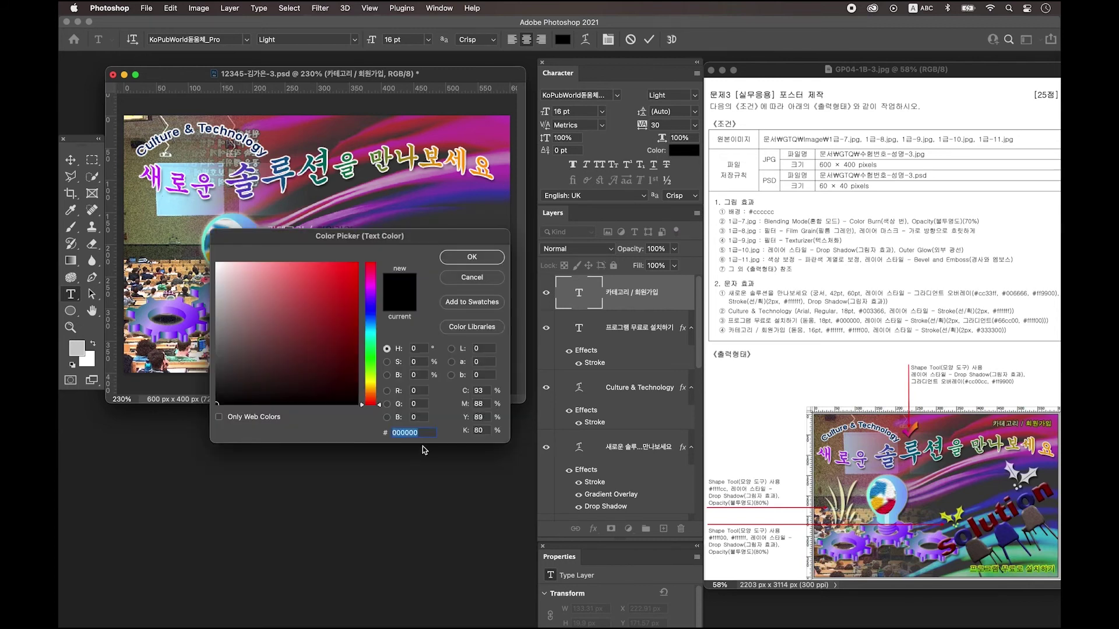
{"action": "type", "text": "ffff00"}
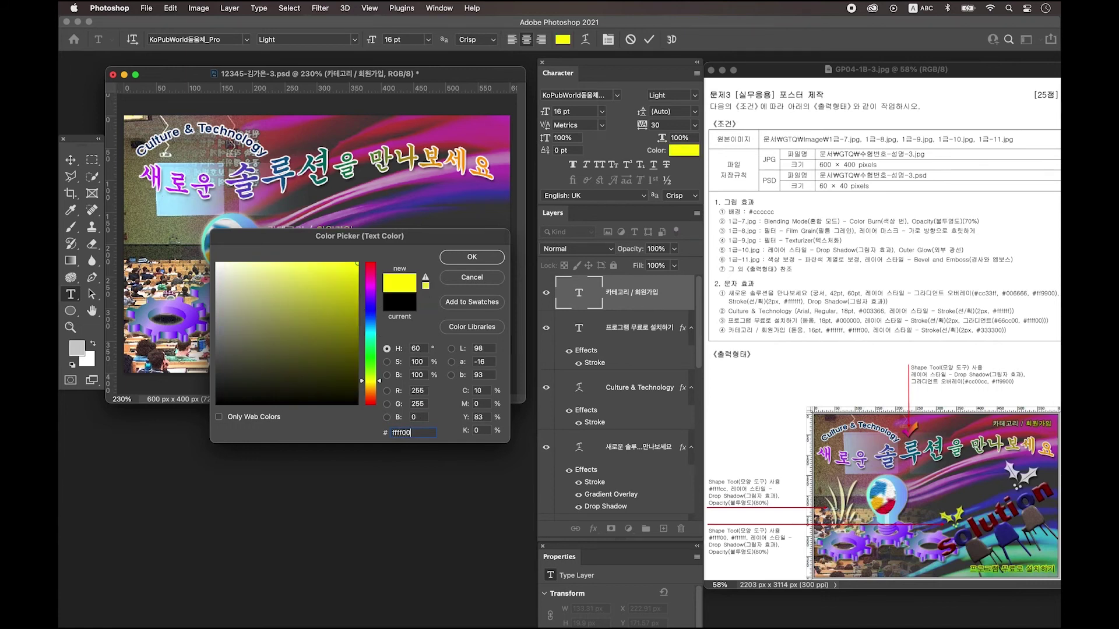
{"action": "key", "text": "Return"}
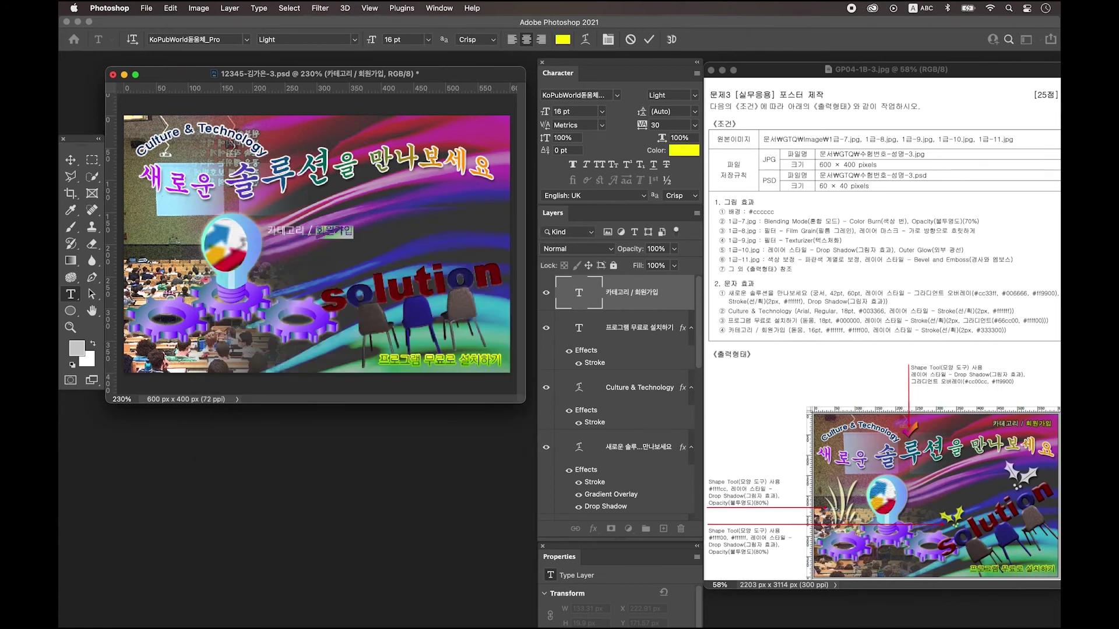
{"action": "left_click", "coordinate": [71, 159]}
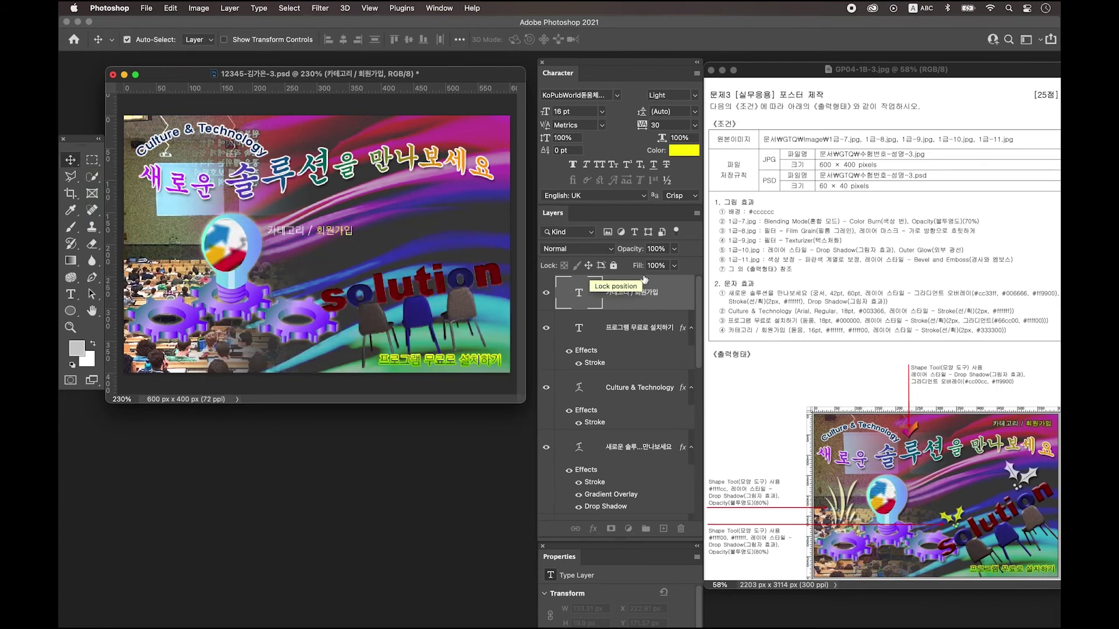
Outline 카테고리 / 회원가입 with a solid 333300 Stroke and drag it to the top-right corner.
{"action": "double_click", "coordinate": [683, 292]}
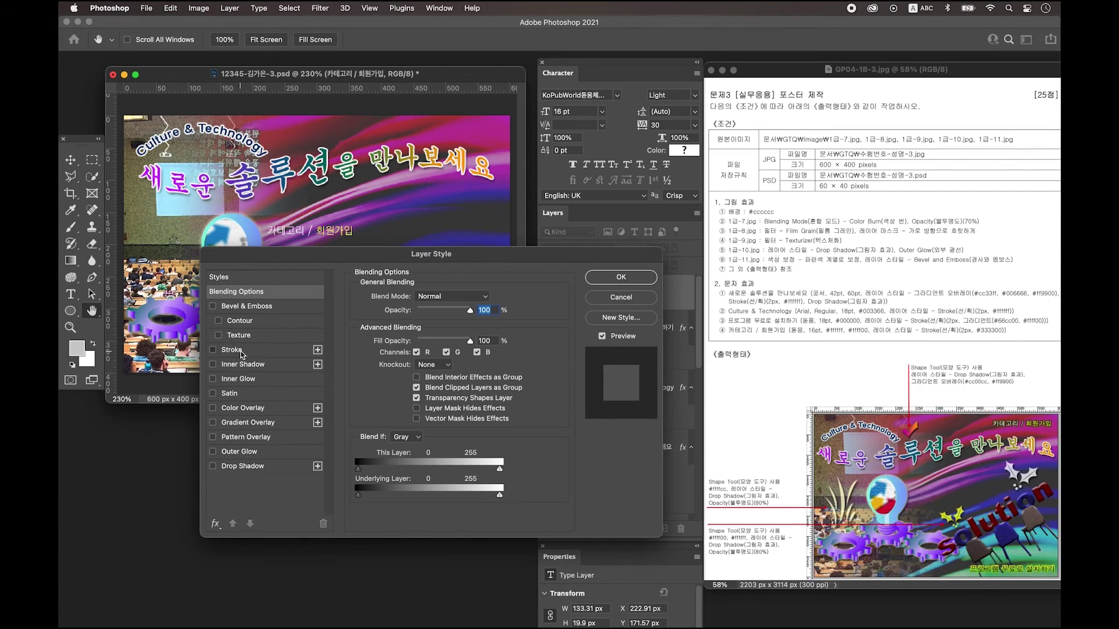
{"action": "left_click", "coordinate": [232, 350]}
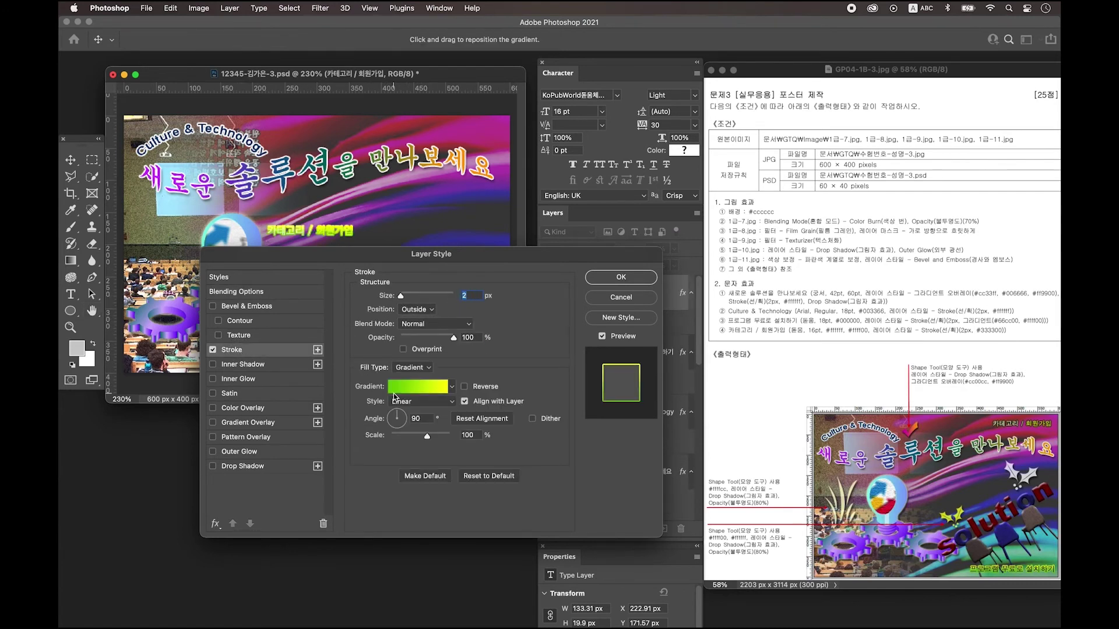
{"action": "left_click", "coordinate": [413, 368]}
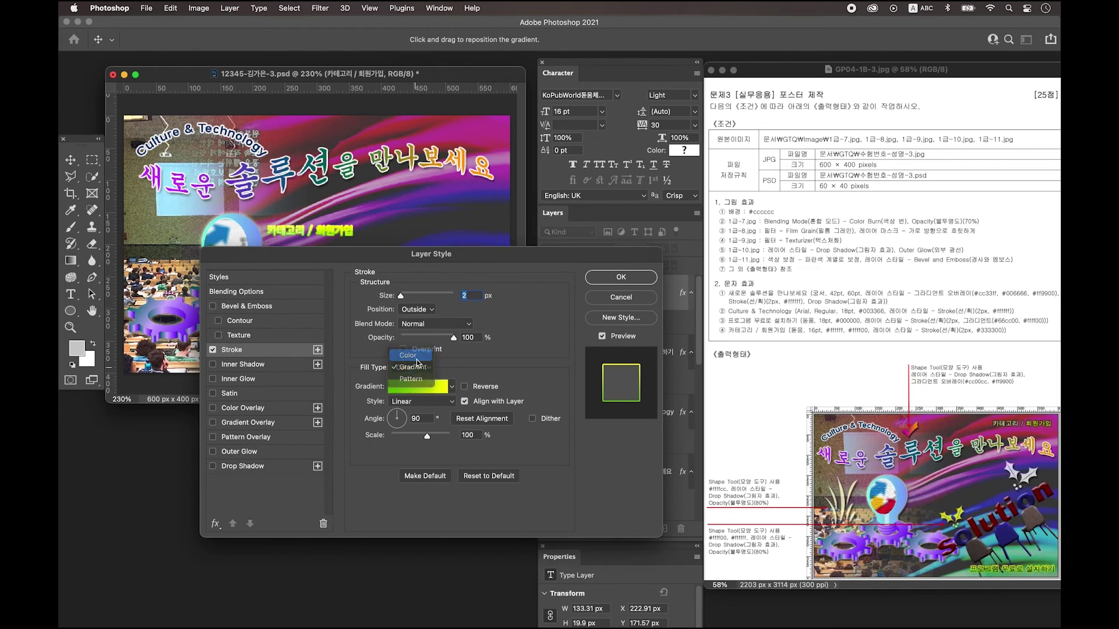
{"action": "left_click", "coordinate": [409, 355]}
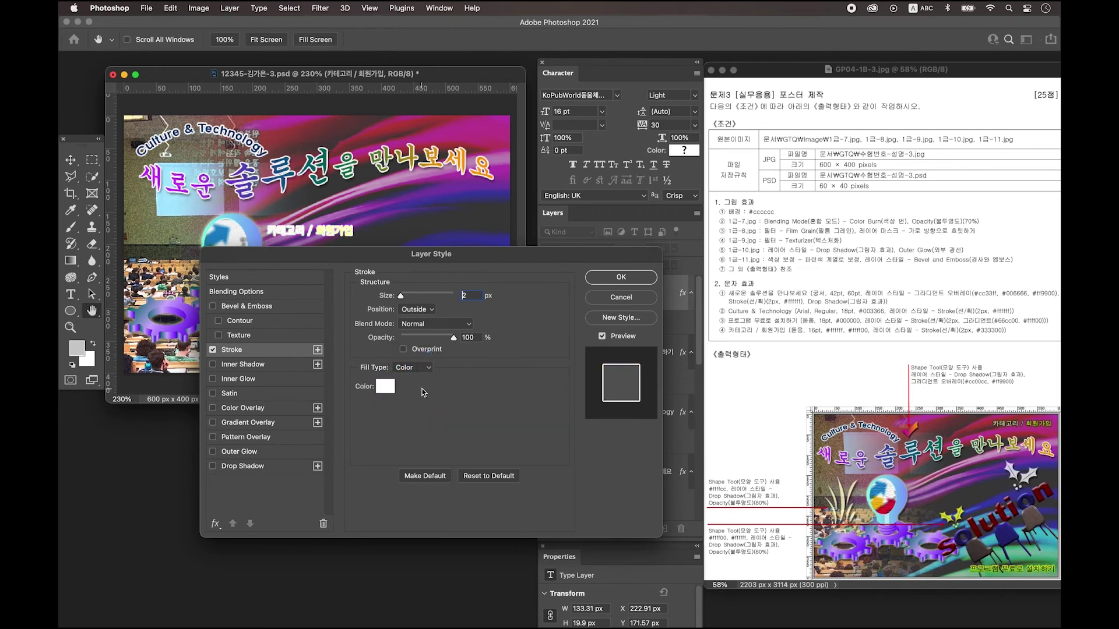
{"action": "left_click", "coordinate": [386, 387]}
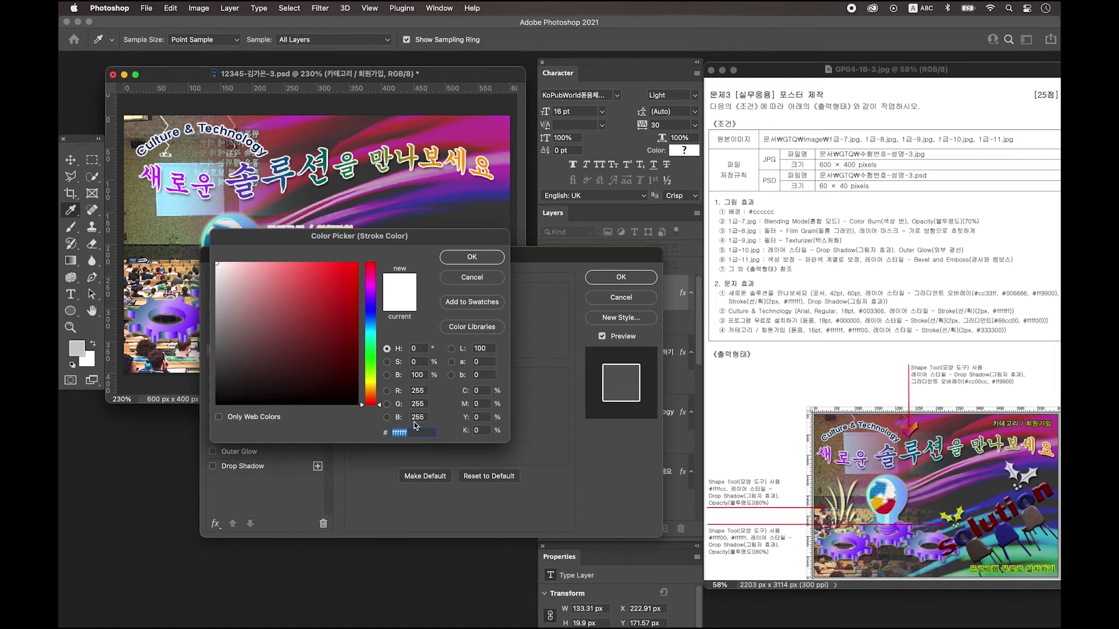
{"action": "type", "text": "333300"}
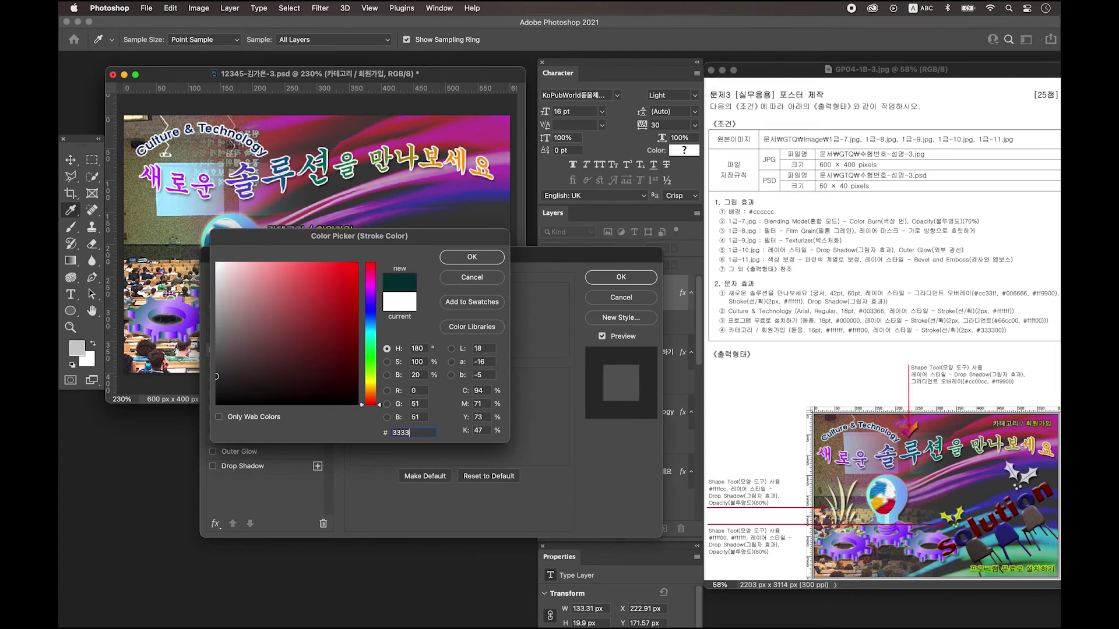
{"action": "key", "text": "Return"}
{"action": "key", "text": "Return"}
{"action": "left_click_drag", "start_coordinate": [302, 219], "coordinate": [440, 133]}
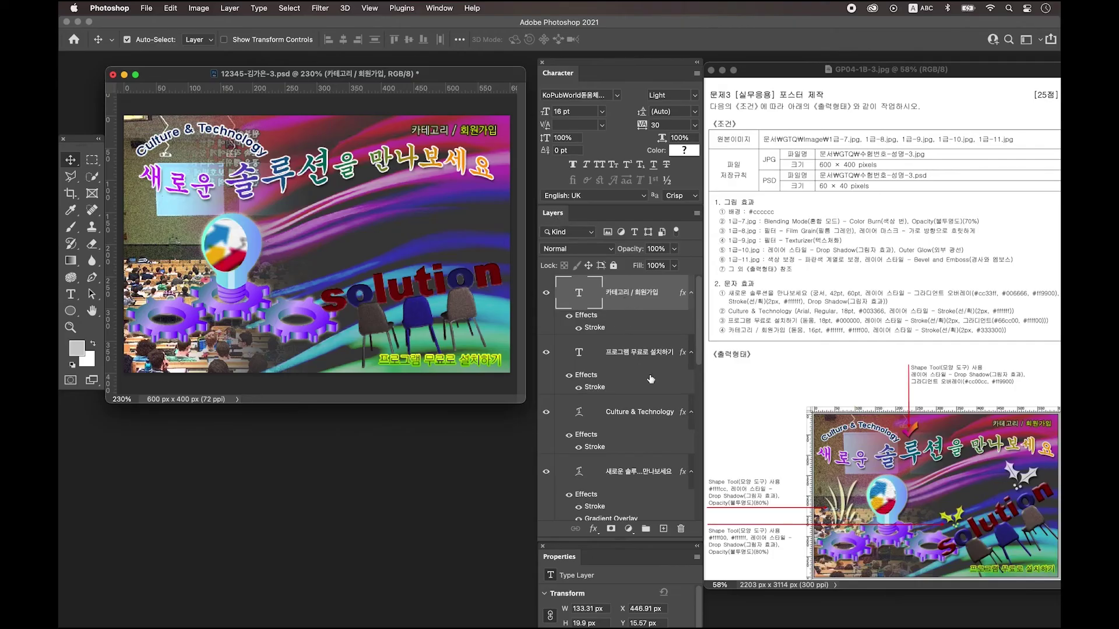
Add a new layer and select the Checkmark shape in the Custom Shape Tool.
{"action": "left_click", "coordinate": [663, 530]}
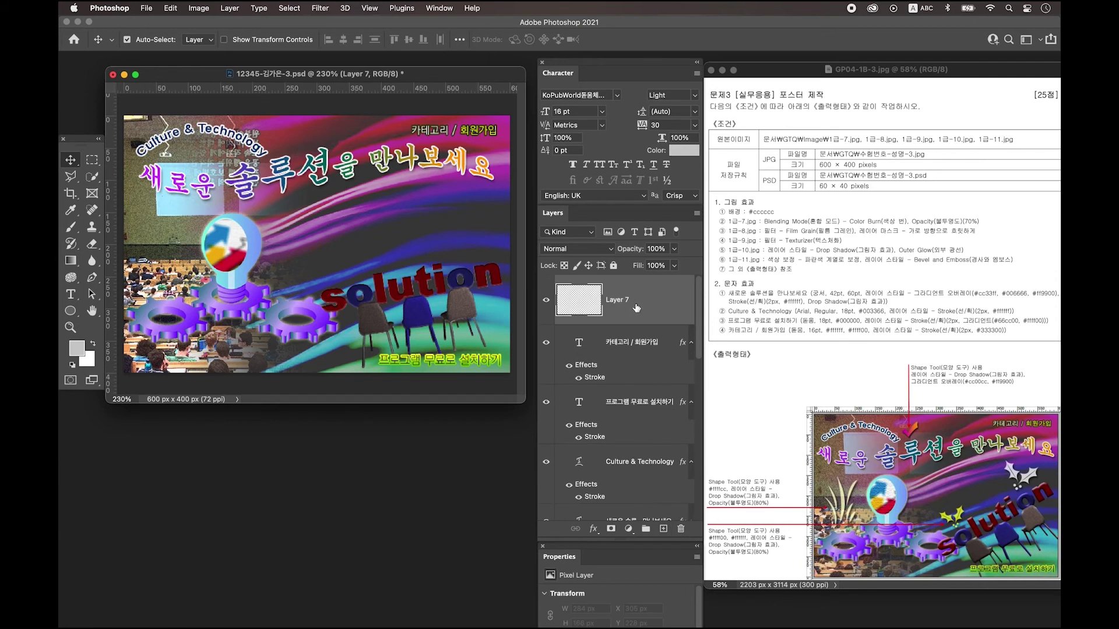
{"action": "left_click", "coordinate": [69, 313]}
{"action": "left_click", "coordinate": [116, 374]}
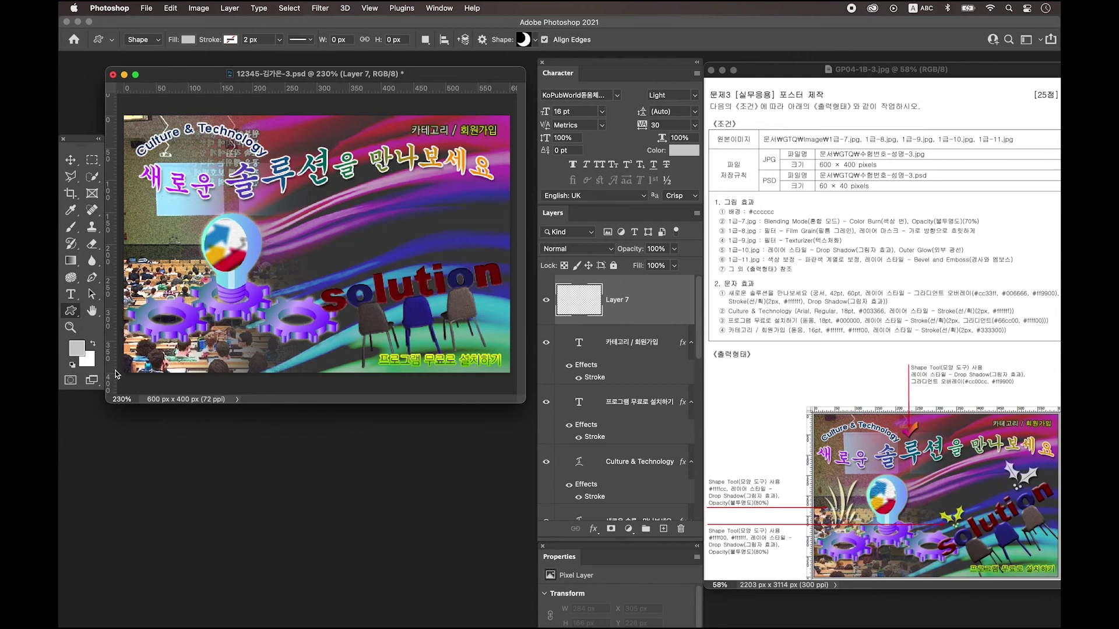
{"action": "left_click", "coordinate": [528, 42]}
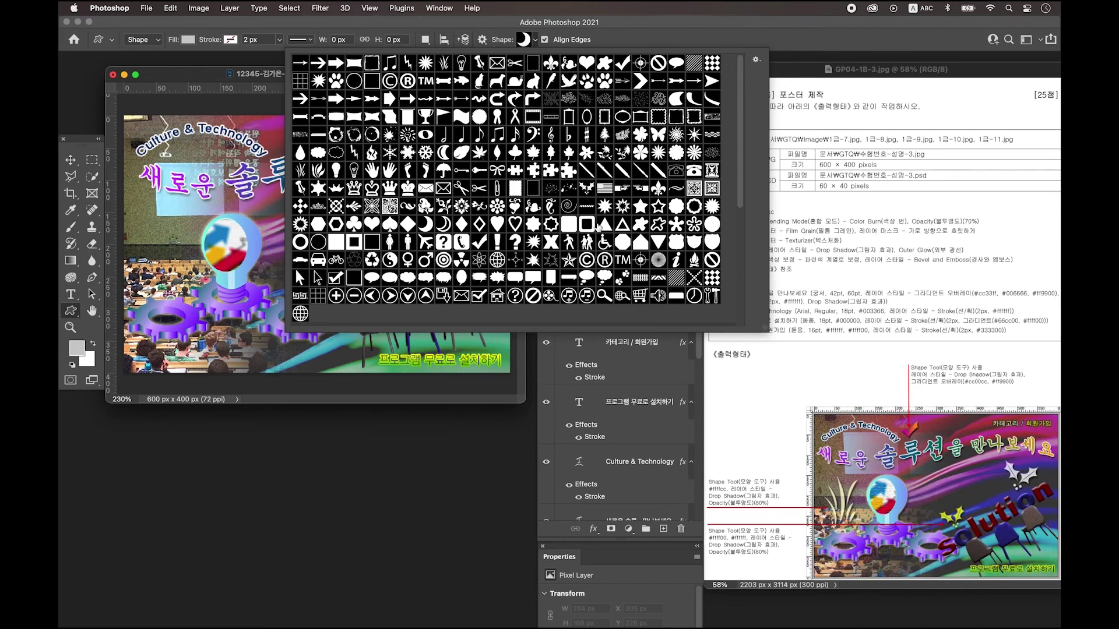
{"action": "left_click", "coordinate": [756, 62]}
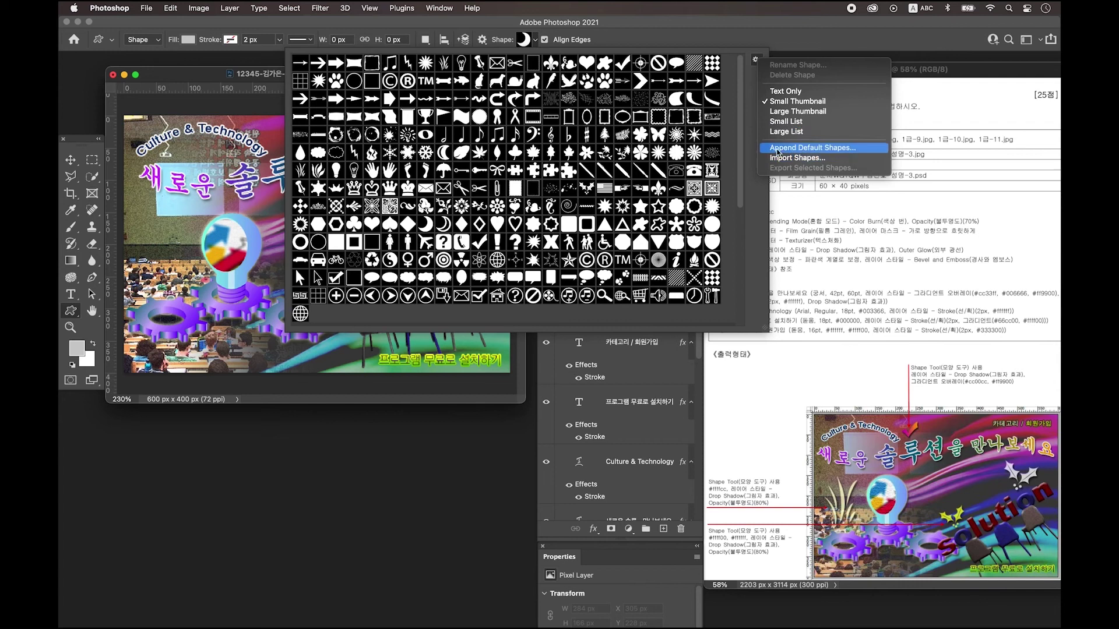
{"action": "left_click", "coordinate": [752, 126]}
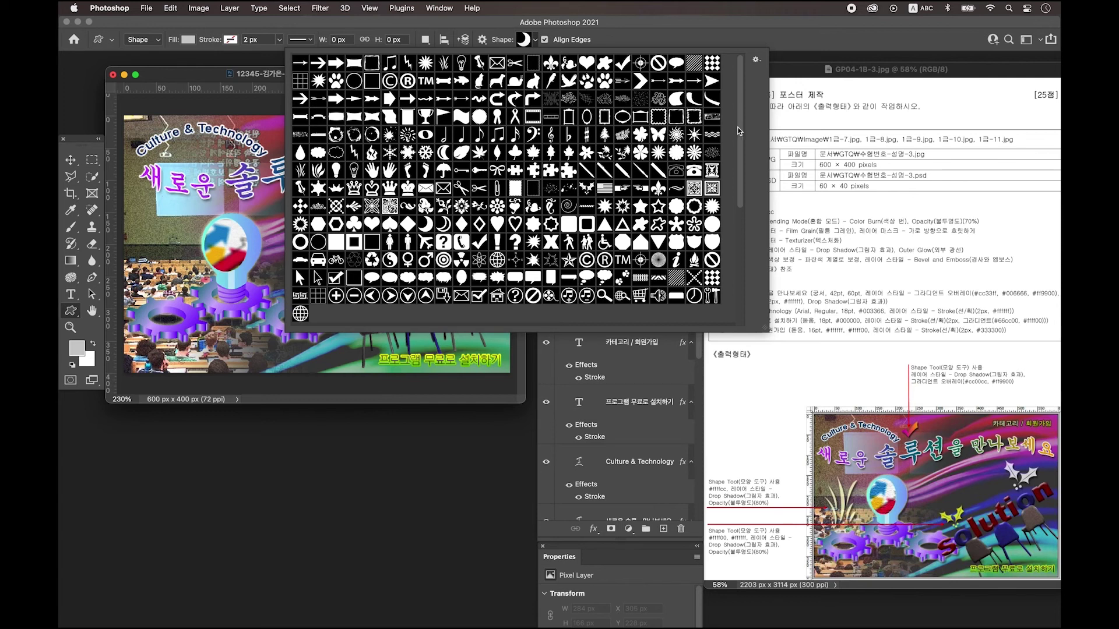
{"action": "left_click", "coordinate": [479, 241]}
{"action": "left_click", "coordinate": [211, 77]}
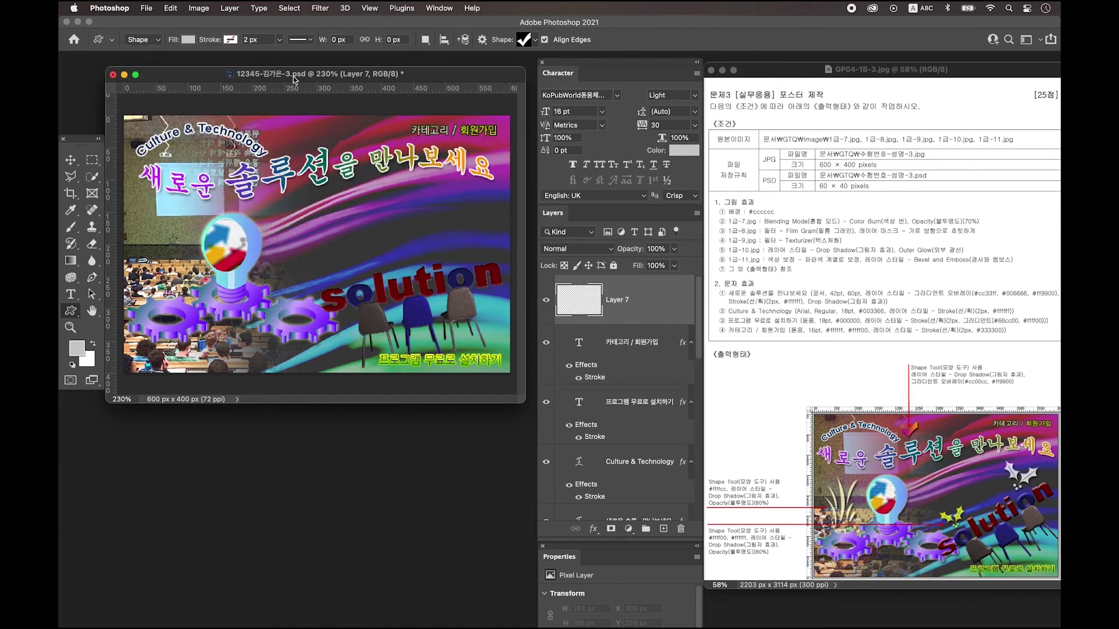
Set the shape fill to green and delete the empty Layer 7.
{"action": "left_click", "coordinate": [188, 39]}
{"action": "left_click", "coordinate": [151, 103]}
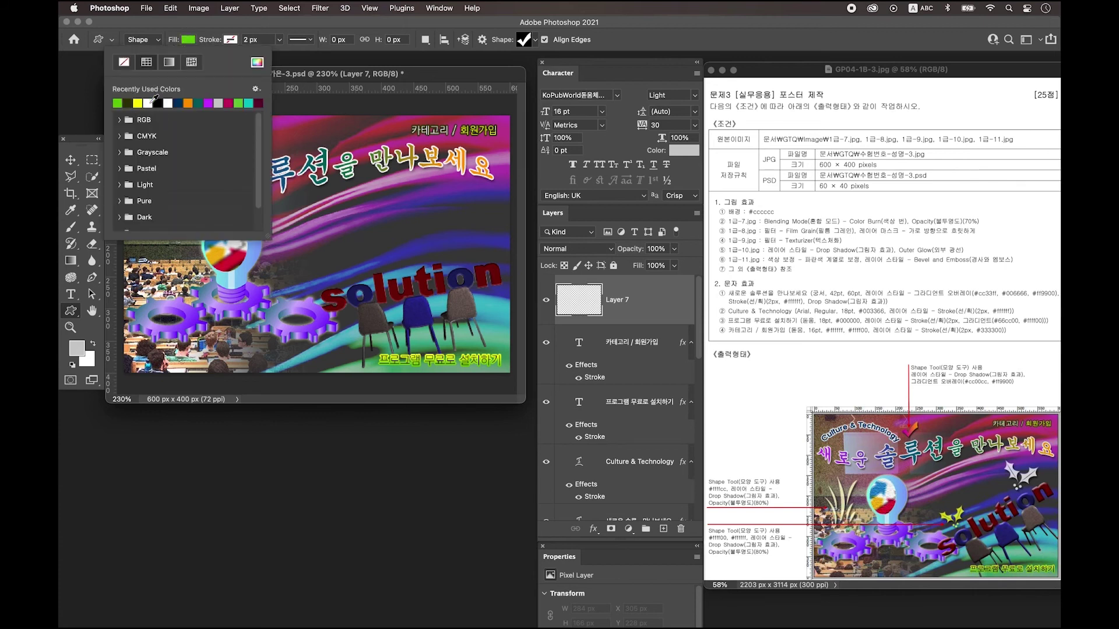
{"action": "left_click", "coordinate": [301, 82]}
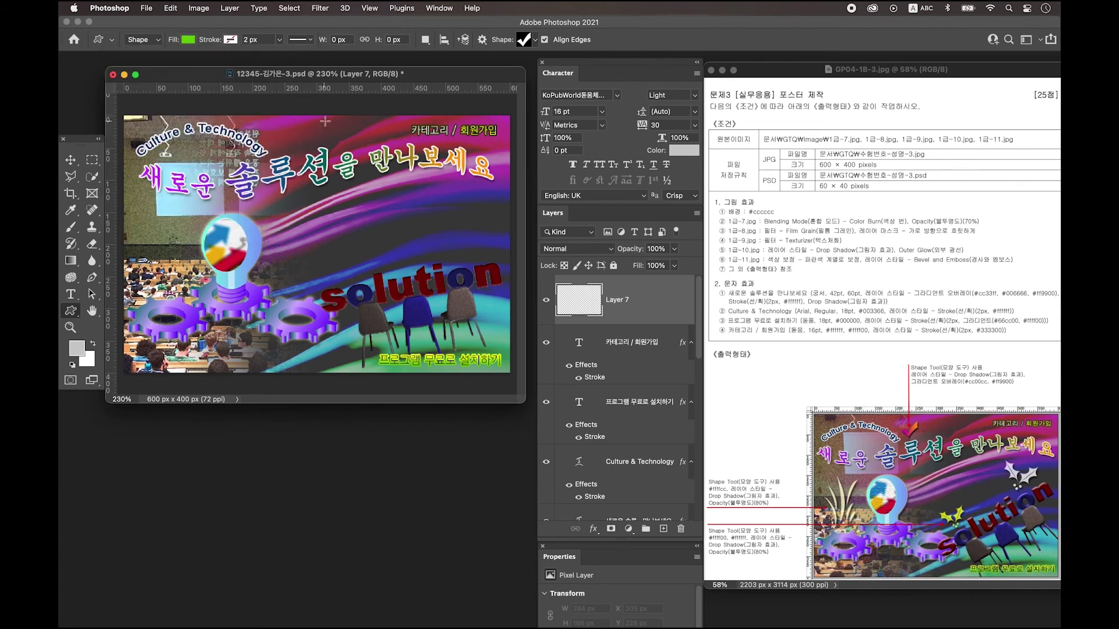
{"action": "key", "text": "BackSpace"}
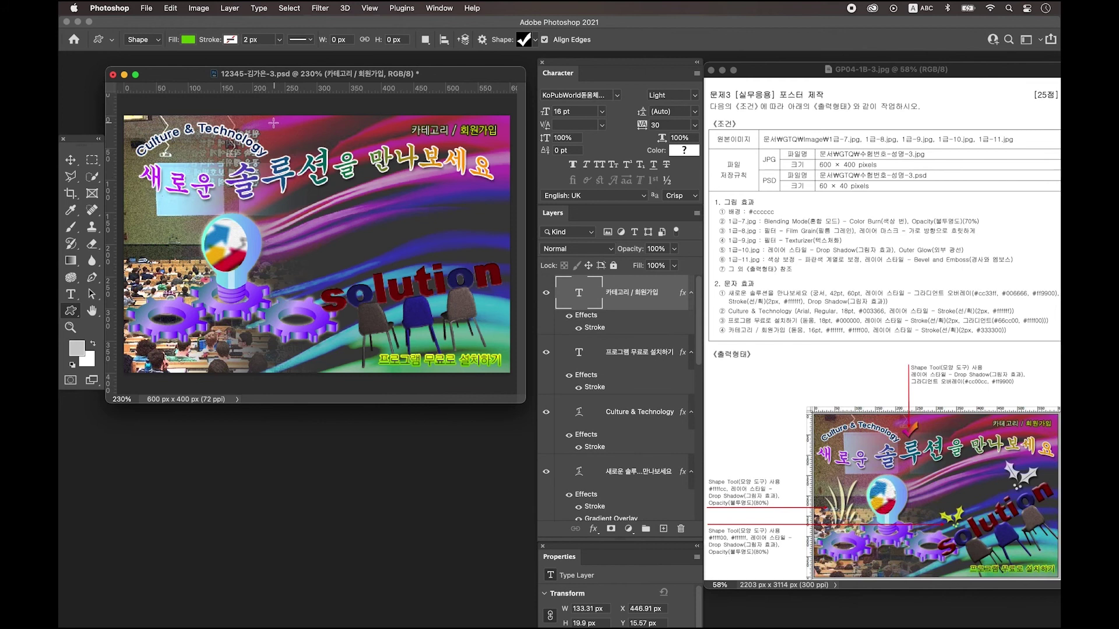
Draw the checkmark near the poster's top and enable Drop Shadow and Gradient Overlay.
{"action": "left_click_drag", "start_coordinate": [273, 122], "coordinate": [304, 153]}
{"action": "key", "text": "Return"}
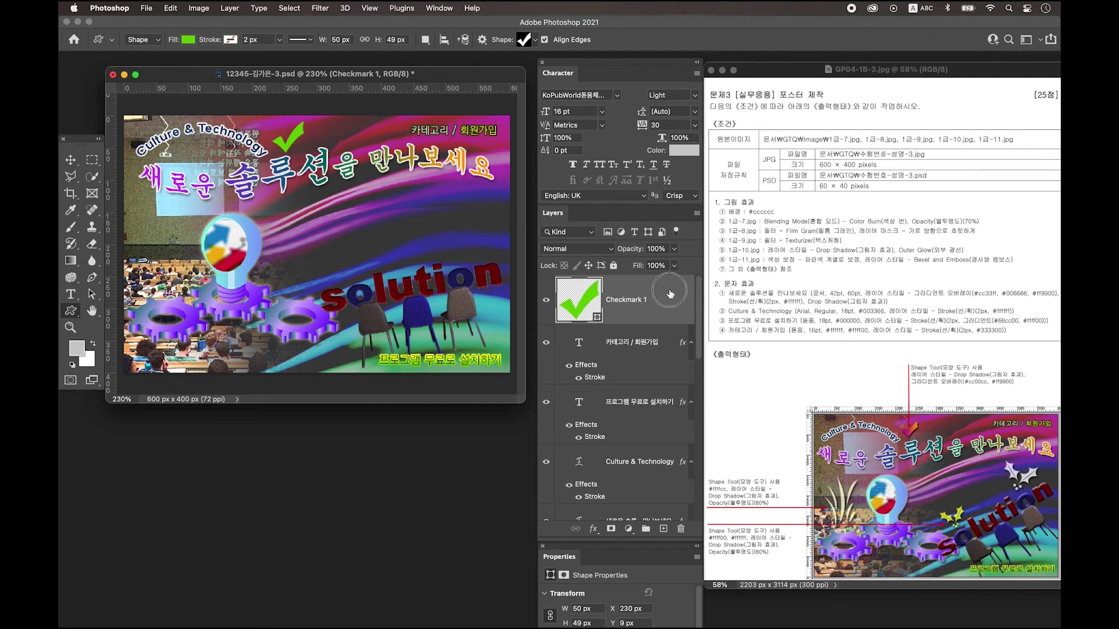
{"action": "double_click", "coordinate": [671, 294]}
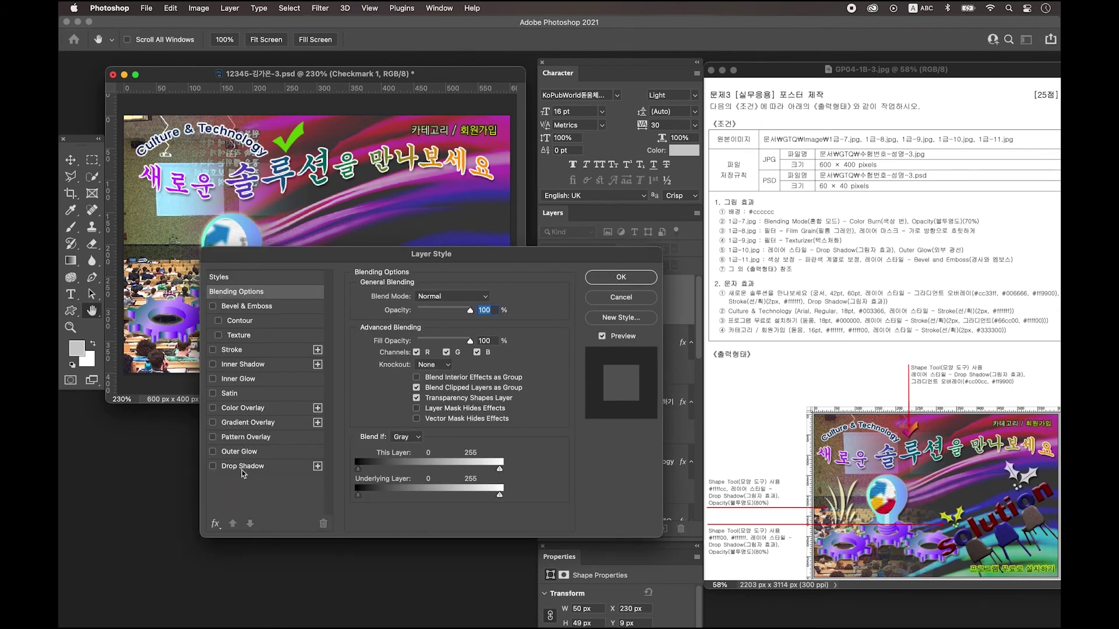
{"action": "left_click", "coordinate": [247, 468]}
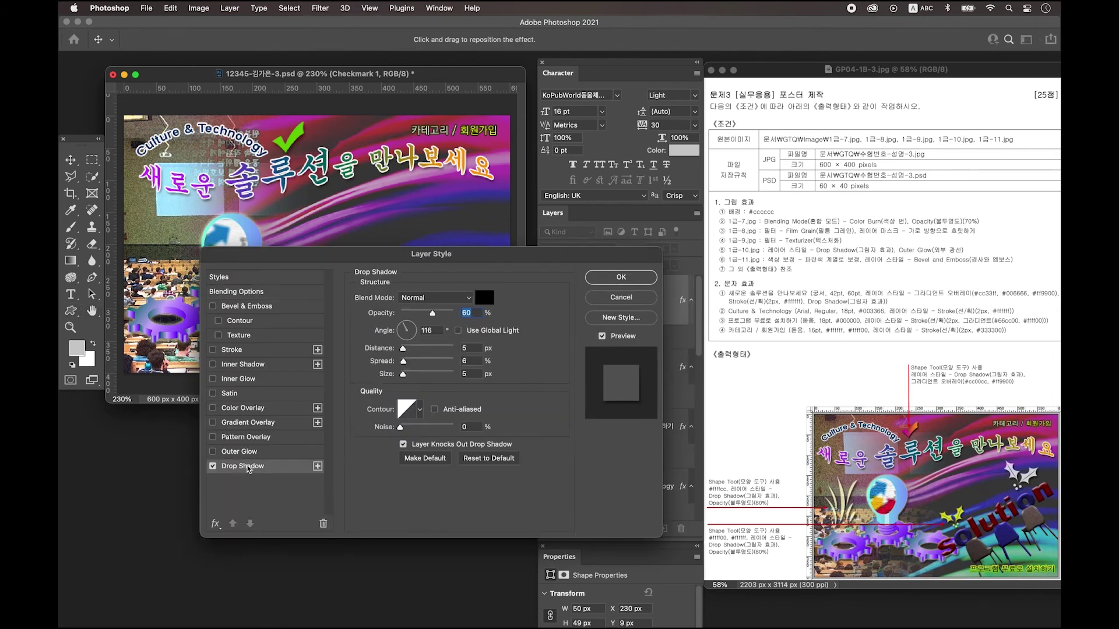
{"action": "left_click", "coordinate": [255, 425]}
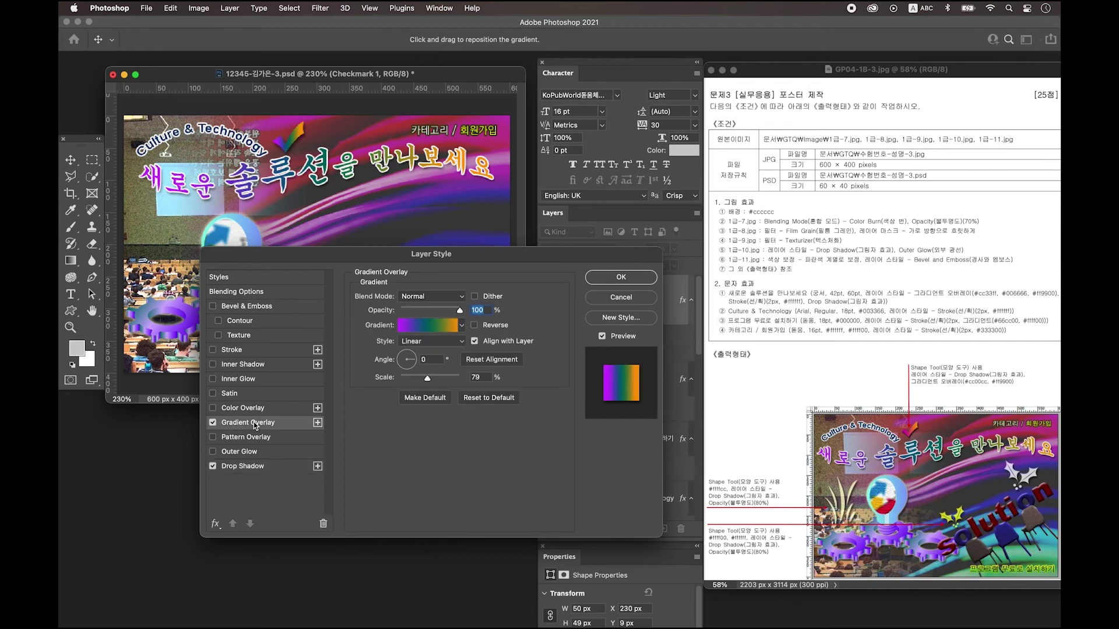
Make the gradient run from cc33ff to ff9900, removing the middle stop, and apply.
{"action": "left_click", "coordinate": [415, 329]}
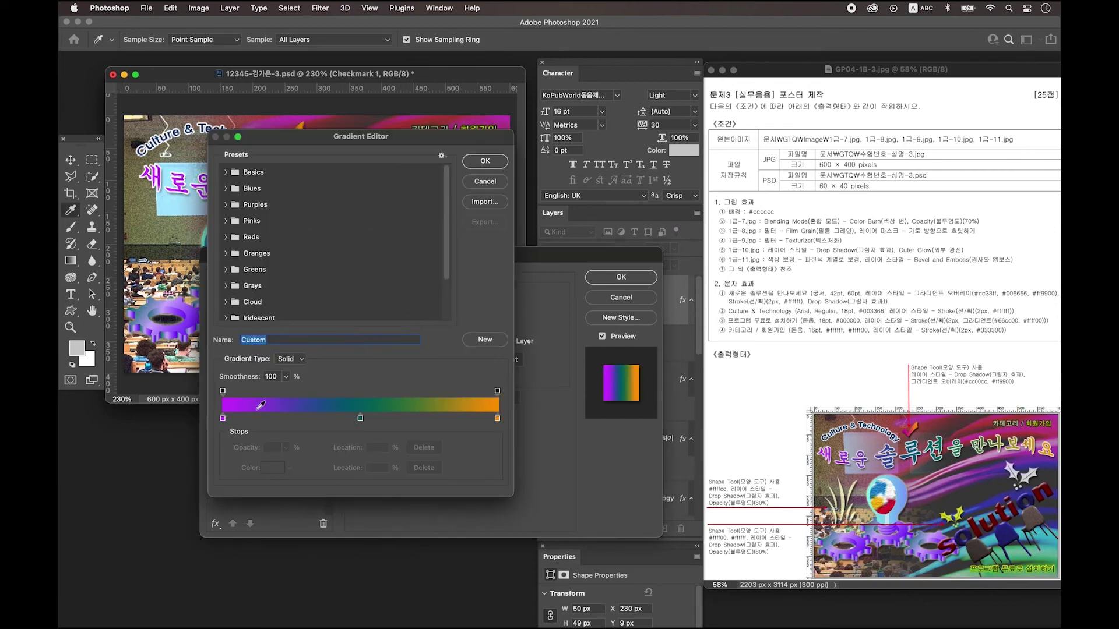
{"action": "double_click", "coordinate": [223, 419]}
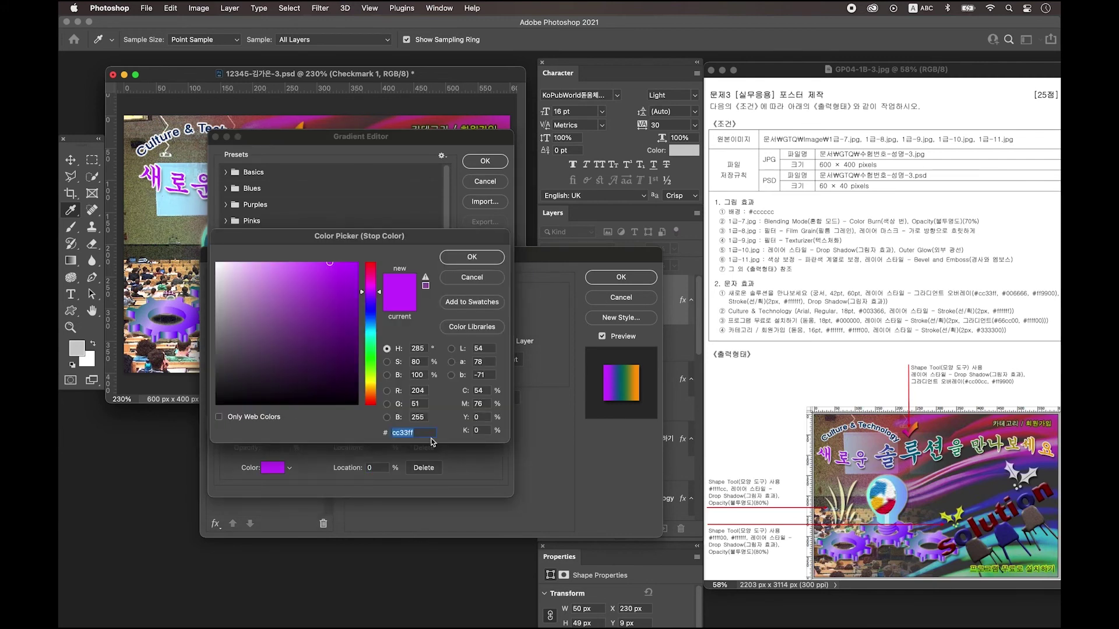
{"action": "key", "text": "Return"}
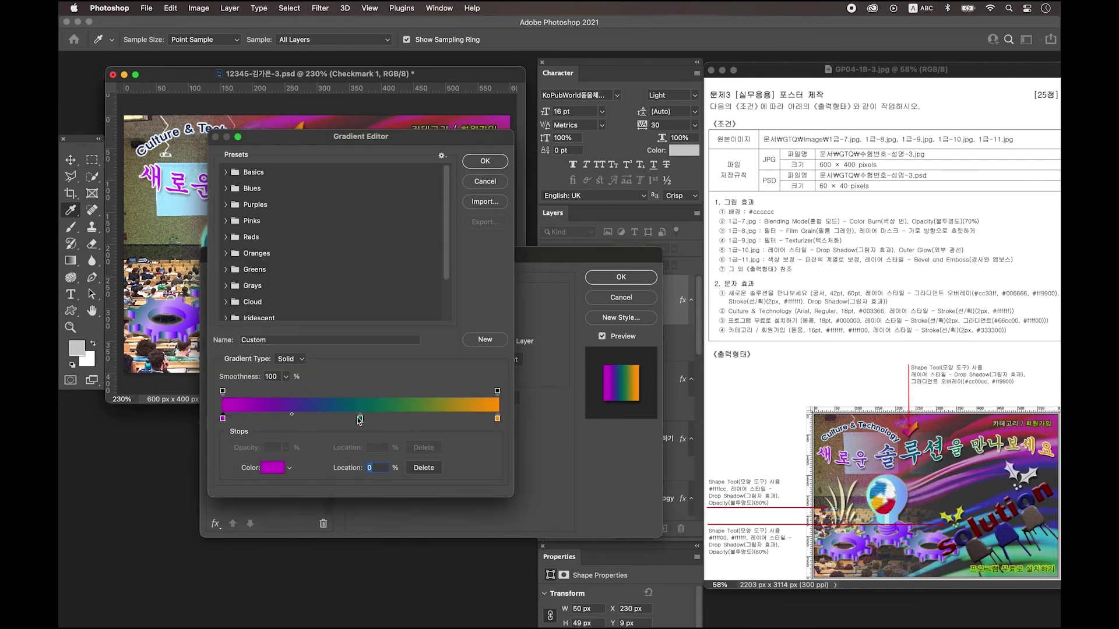
{"action": "left_click", "coordinate": [360, 419]}
{"action": "left_click_drag", "start_coordinate": [360, 419], "coordinate": [360, 439]}
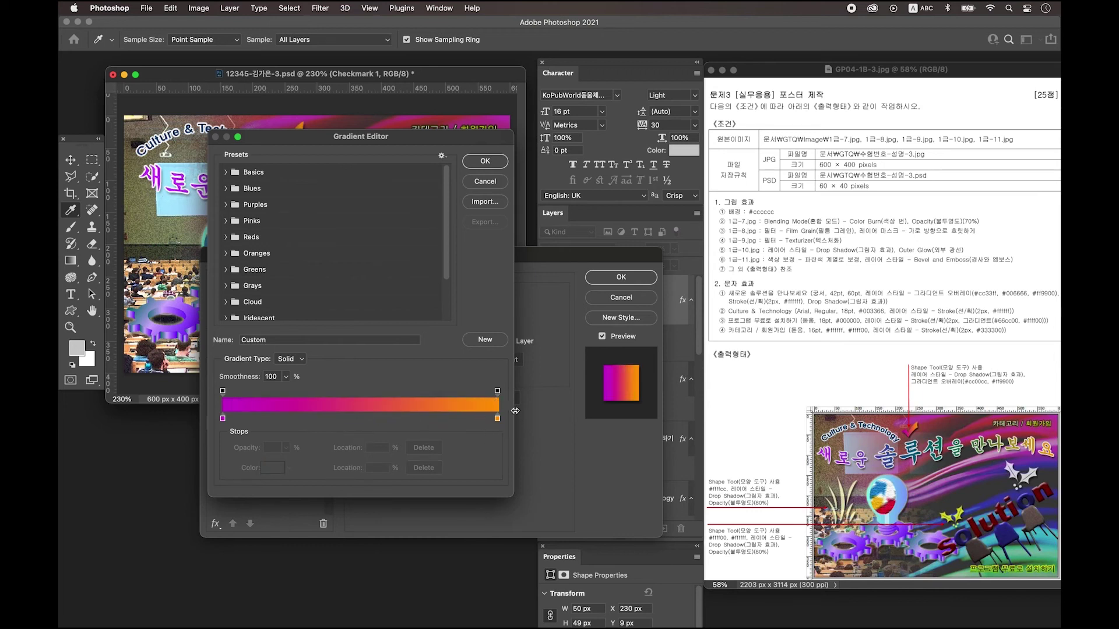
{"action": "double_click", "coordinate": [497, 419]}
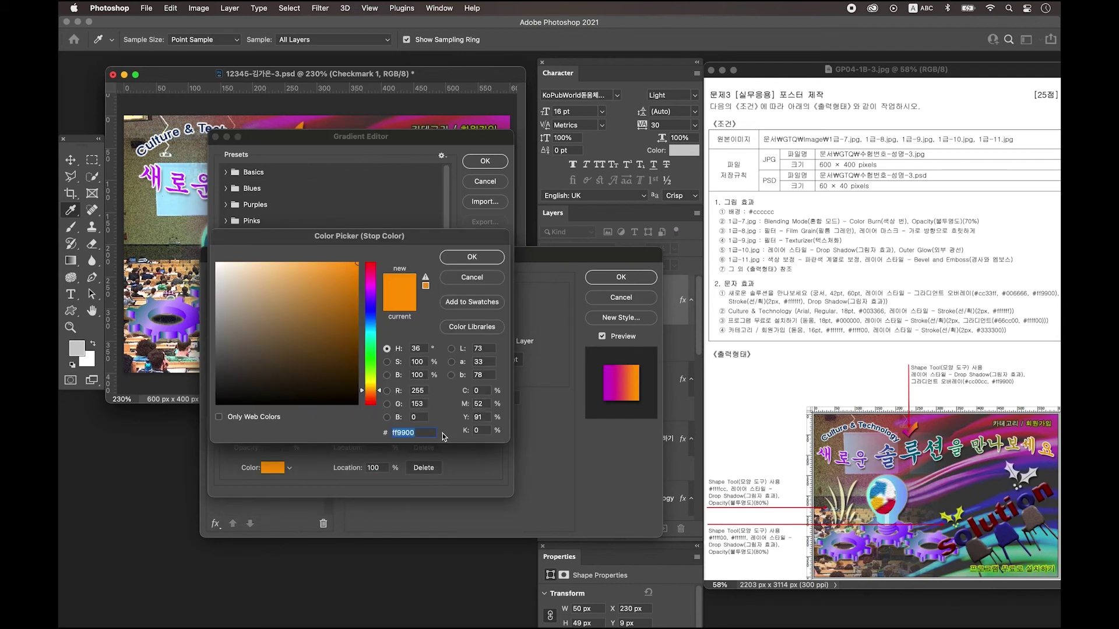
{"action": "key", "text": "Return"}
{"action": "key", "text": "Return"}
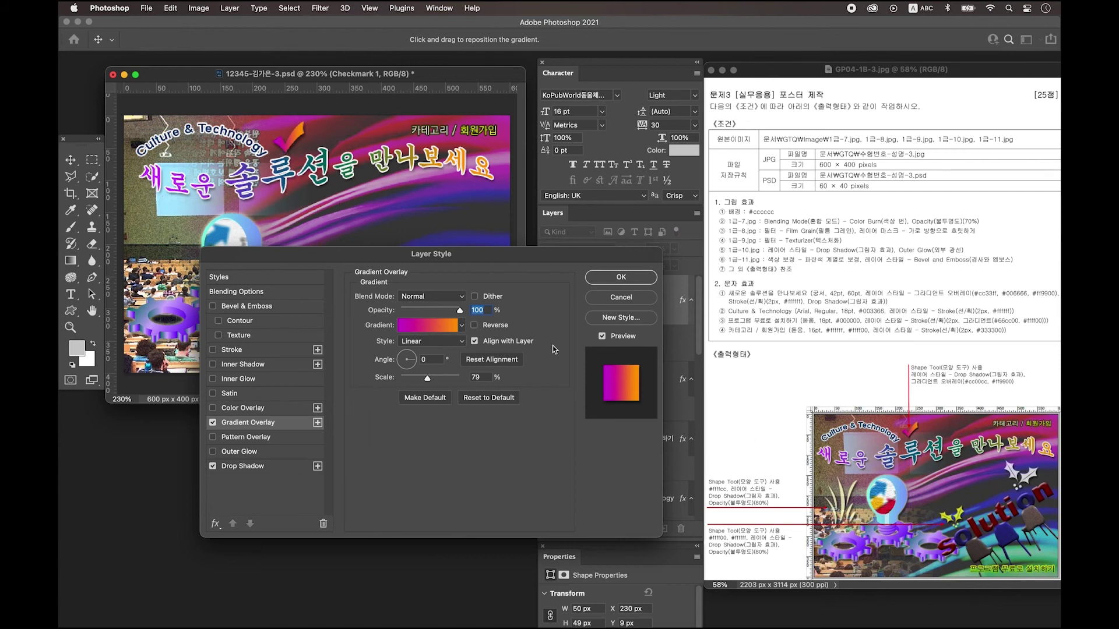
{"action": "left_click", "coordinate": [635, 280]}
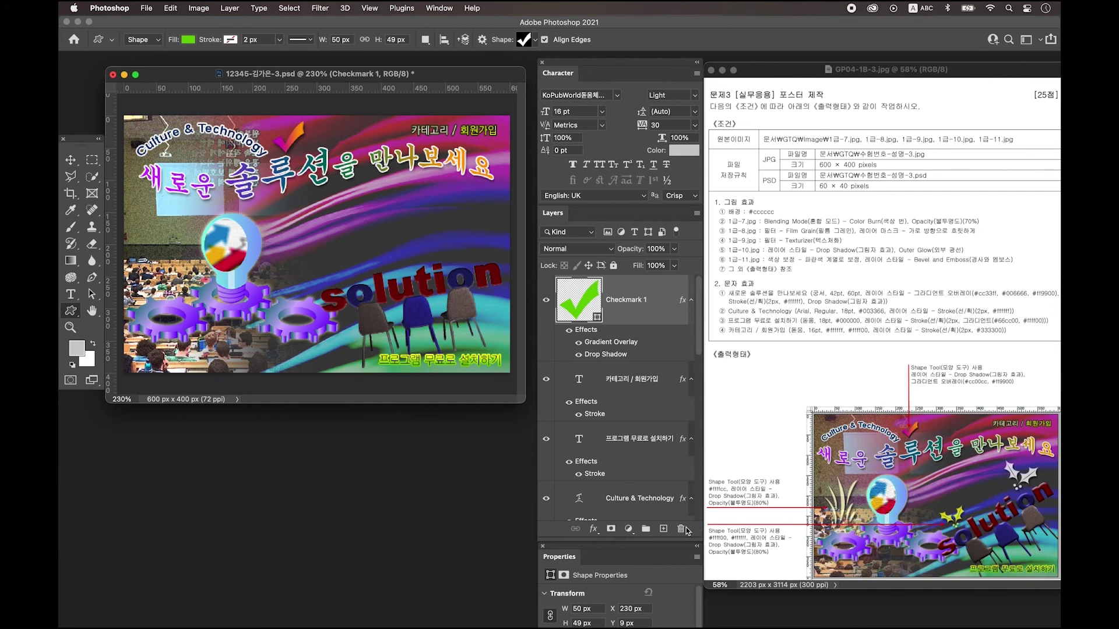
On a new layer, draw a Grass shape beside the light bulb with fill ffffcc.
{"action": "left_click", "coordinate": [664, 529]}
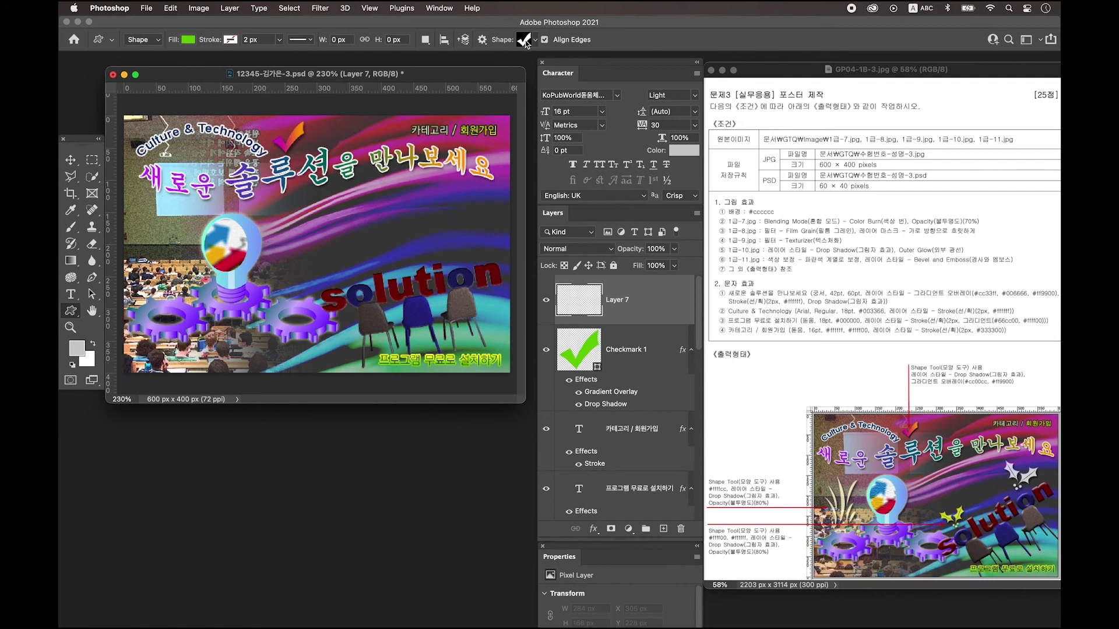
{"action": "left_click", "coordinate": [527, 41]}
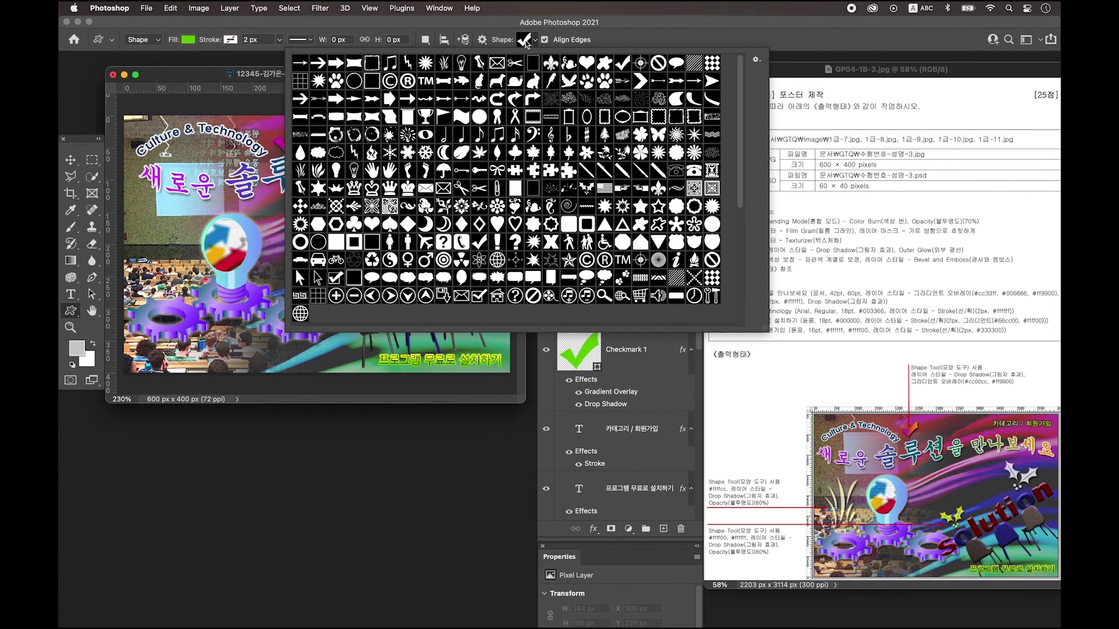
{"action": "double_click", "coordinate": [300, 171]}
{"action": "left_click_drag", "start_coordinate": [144, 217], "coordinate": [197, 319]}
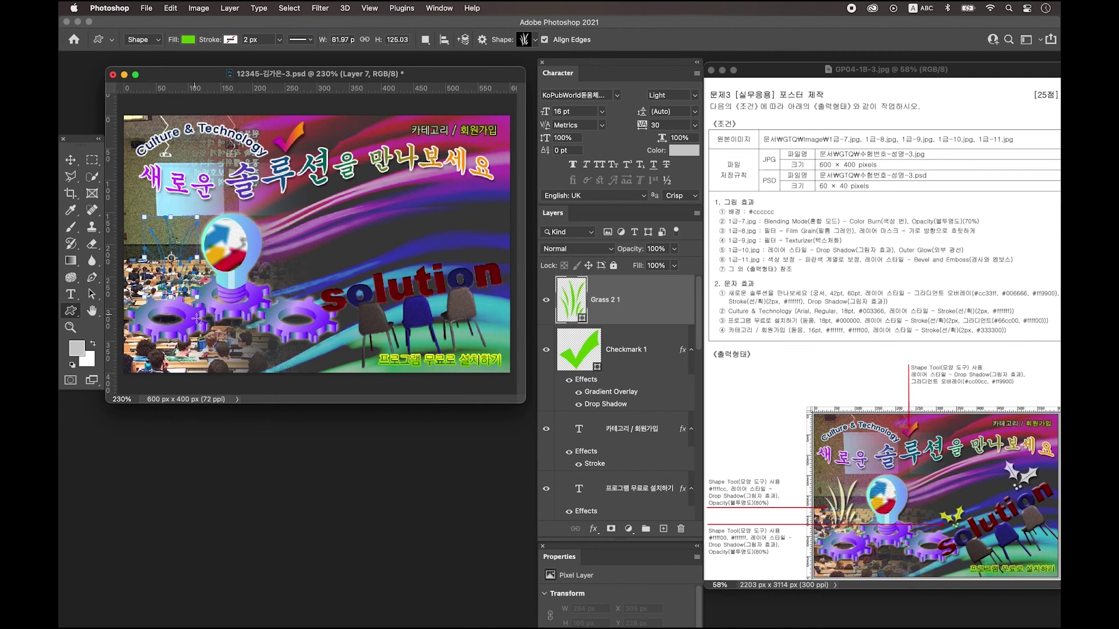
{"action": "double_click", "coordinate": [571, 300]}
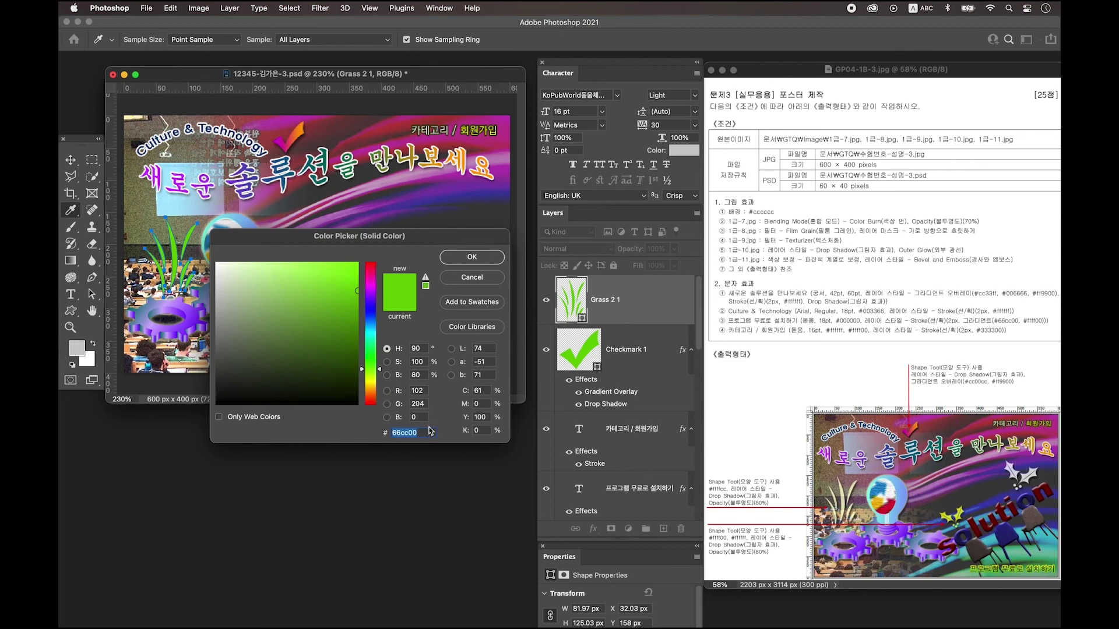
{"action": "type", "text": "ffffcc"}
{"action": "key", "text": "Return"}
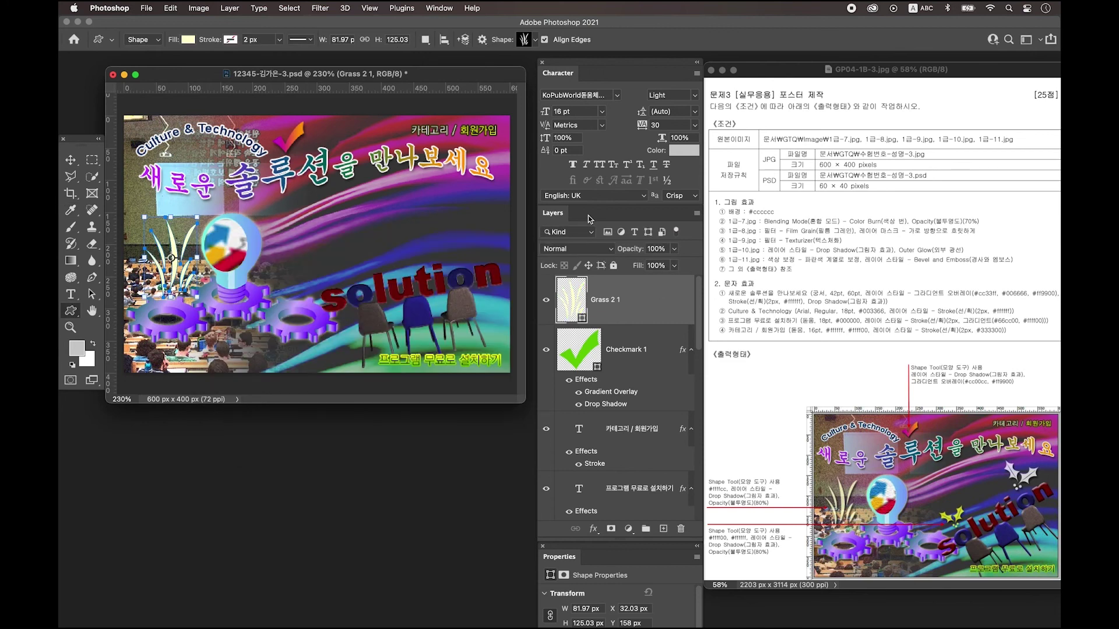
Add a Drop Shadow to the grass layer and set its opacity to 80%.
{"action": "double_click", "coordinate": [661, 300]}
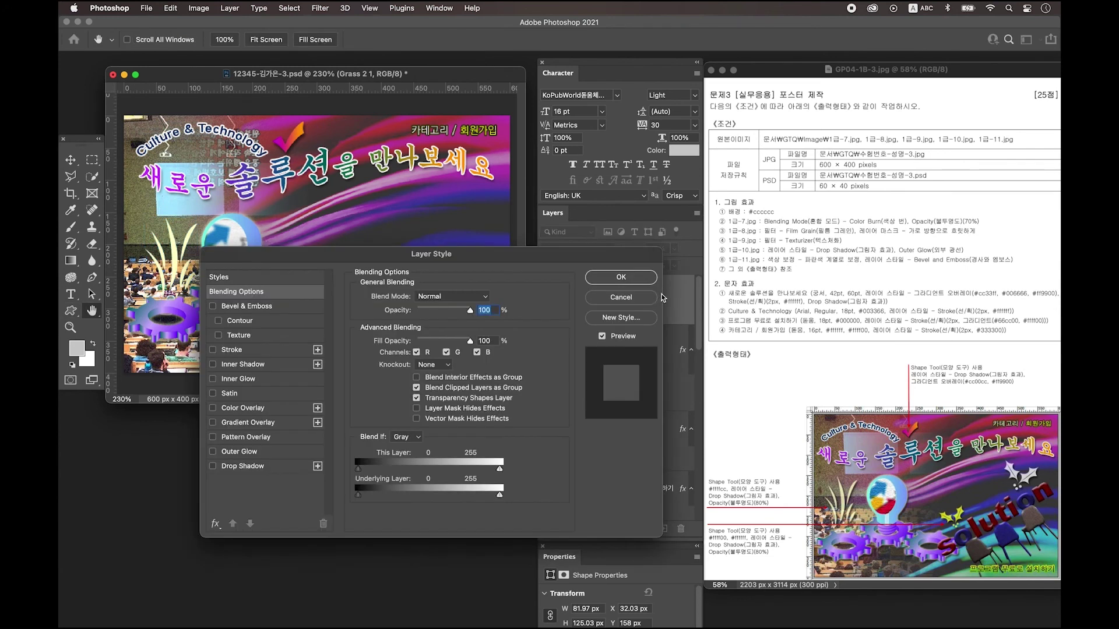
{"action": "left_click", "coordinate": [256, 467]}
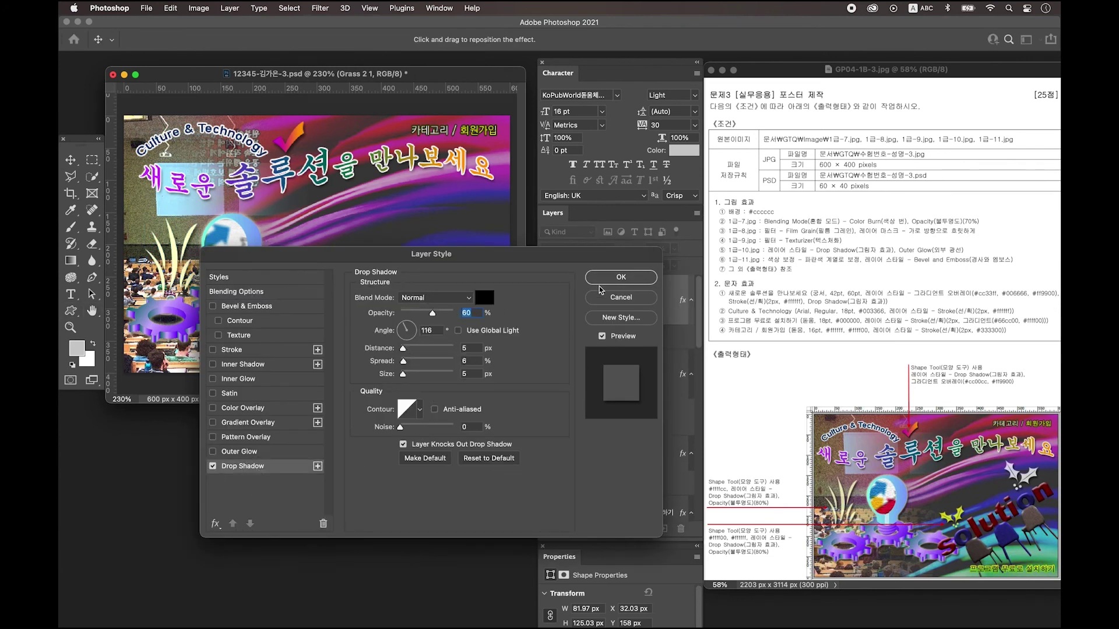
{"action": "left_click", "coordinate": [618, 278]}
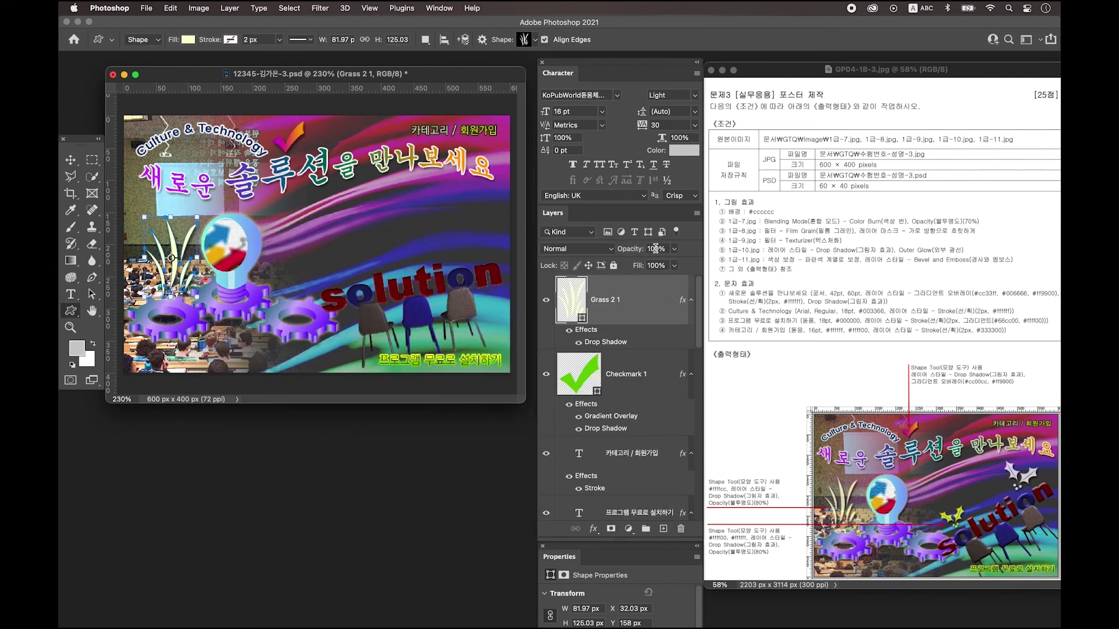
{"action": "double_click", "coordinate": [655, 248]}
{"action": "type", "text": "80"}
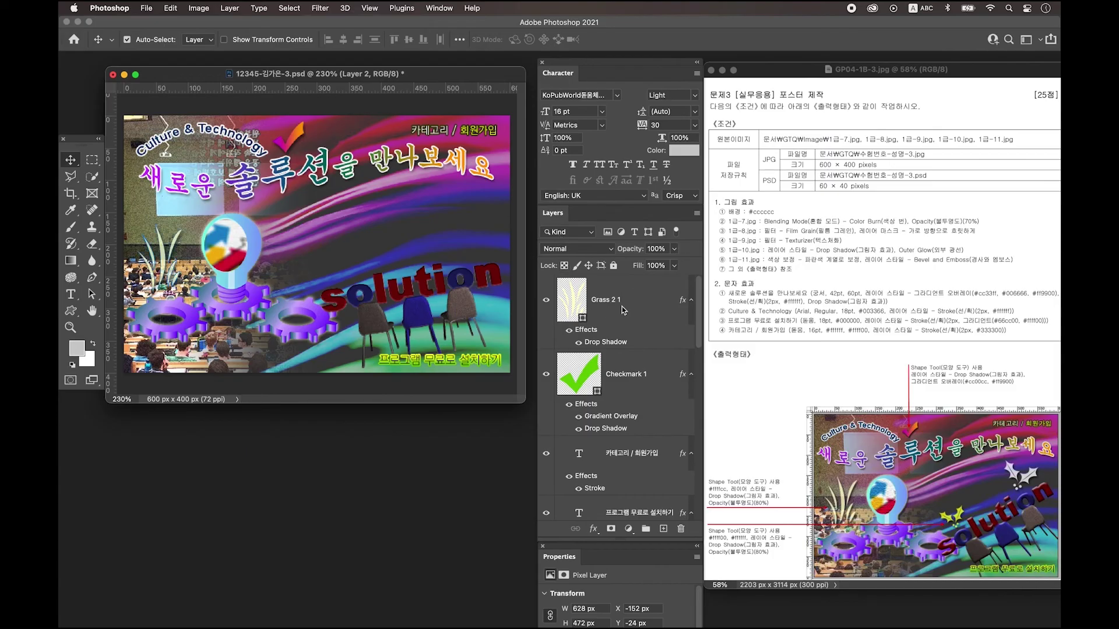
On a new layer above the grass, draw a Holly shape just above the word solution.
{"action": "left_click", "coordinate": [622, 306]}
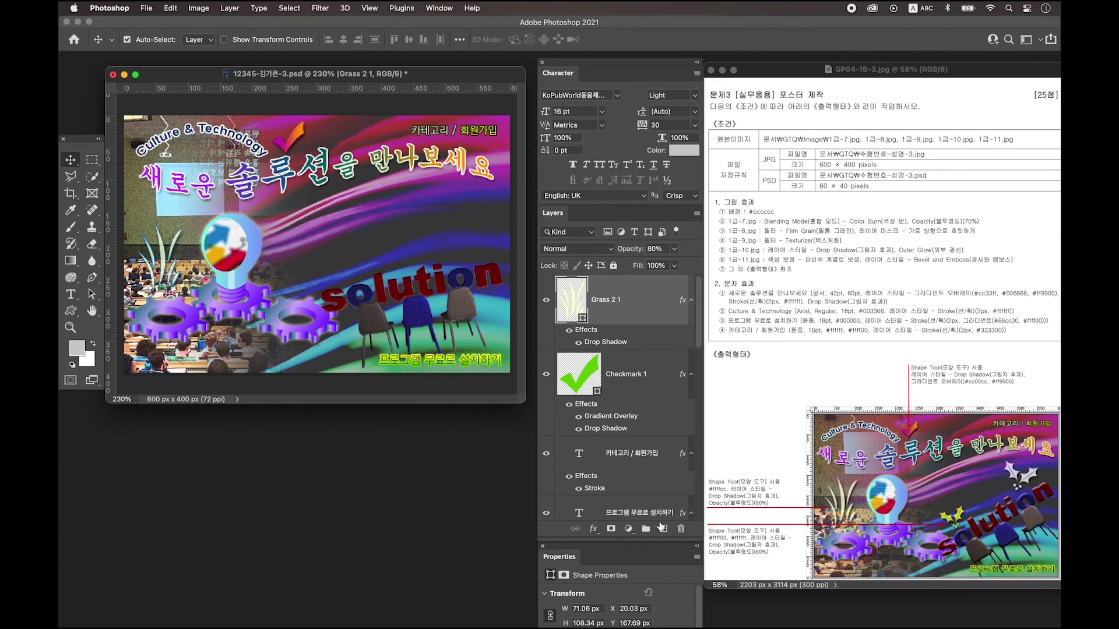
{"action": "left_click", "coordinate": [664, 529]}
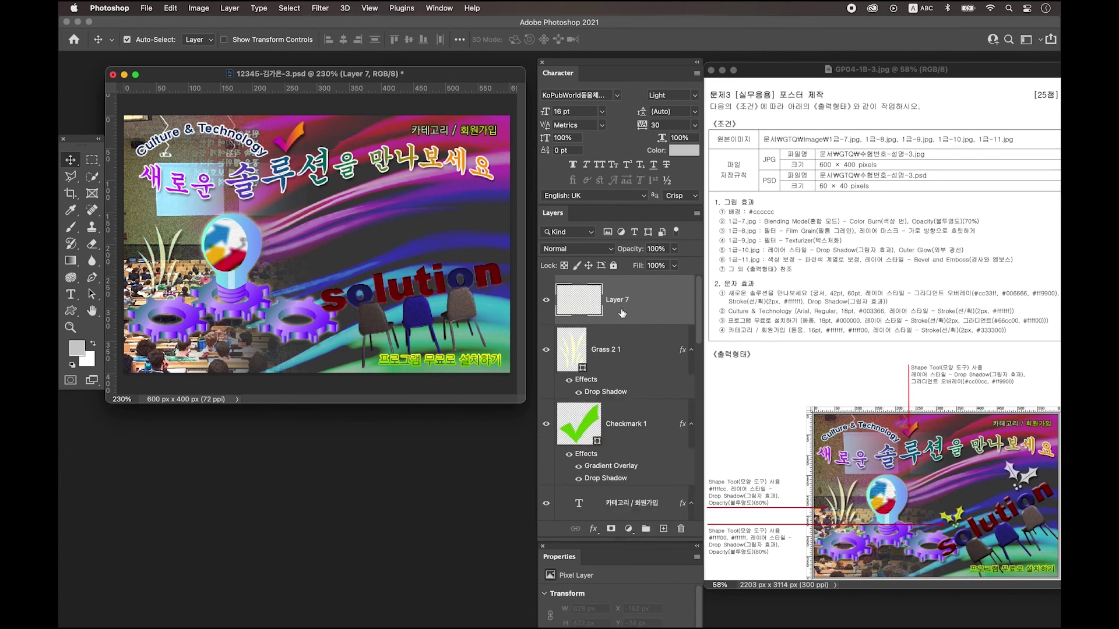
{"action": "left_click", "coordinate": [70, 312]}
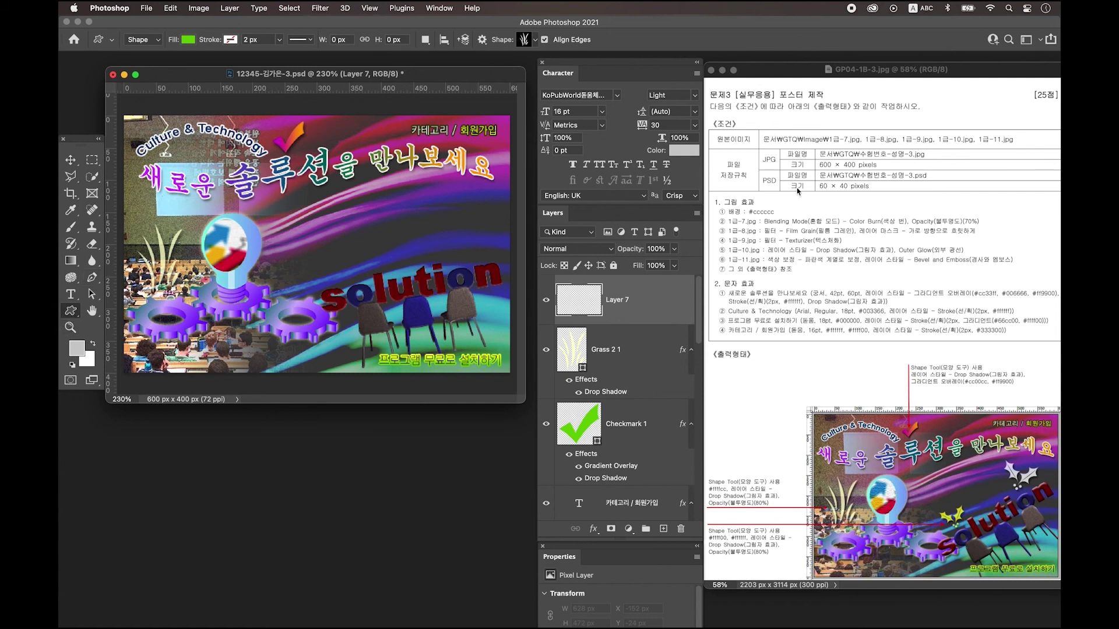
{"action": "left_click", "coordinate": [526, 39]}
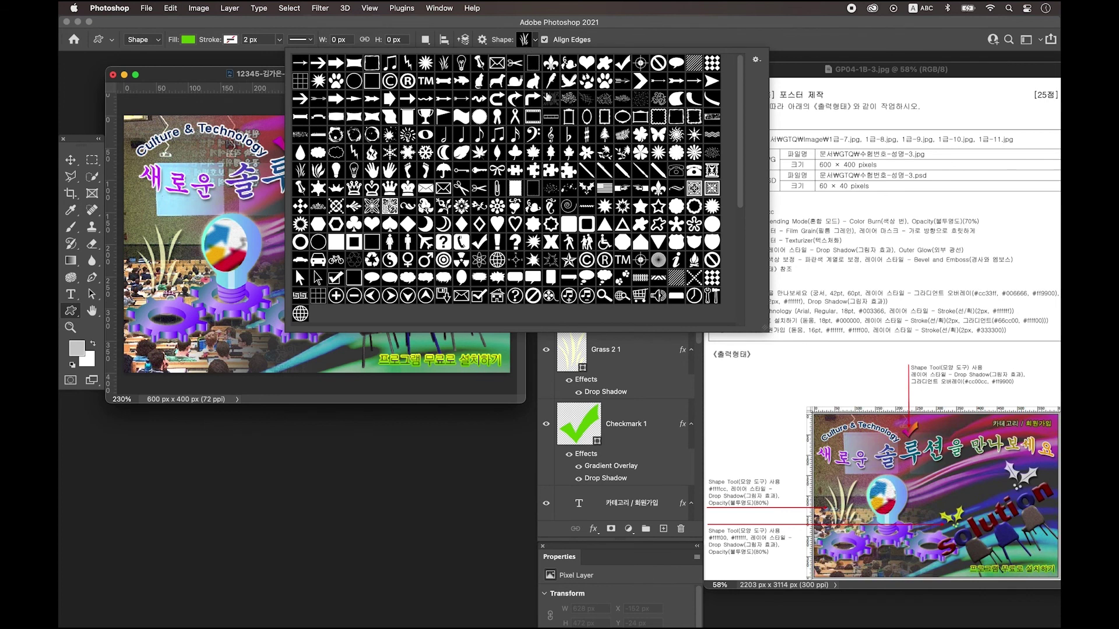
{"action": "left_click", "coordinate": [587, 189]}
{"action": "left_click", "coordinate": [223, 85]}
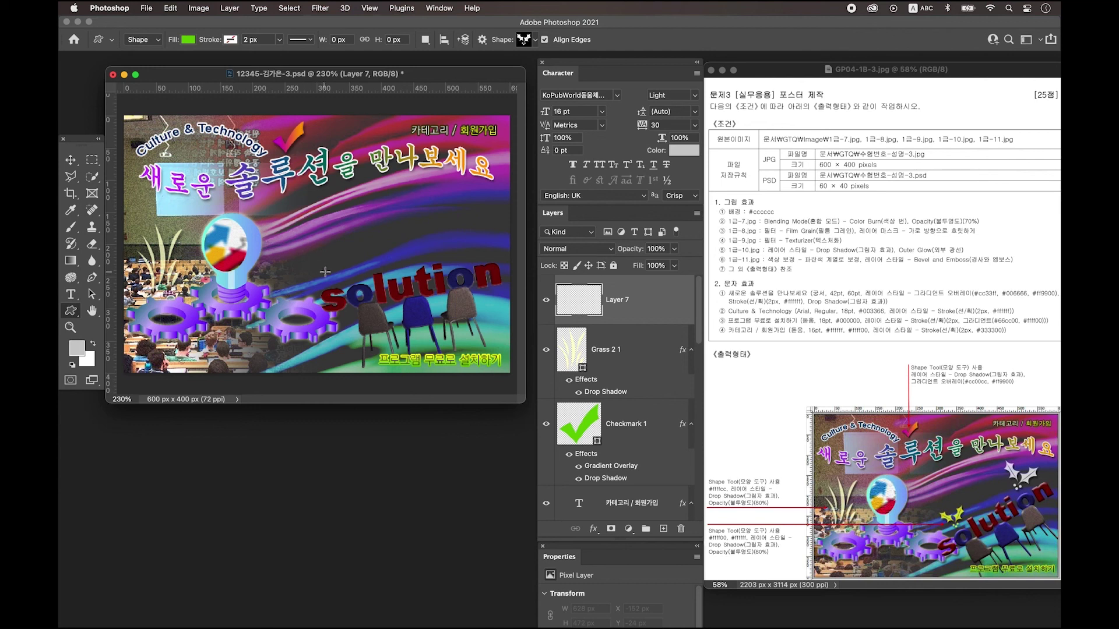
{"action": "left_click_drag", "start_coordinate": [342, 255], "coordinate": [378, 284]}
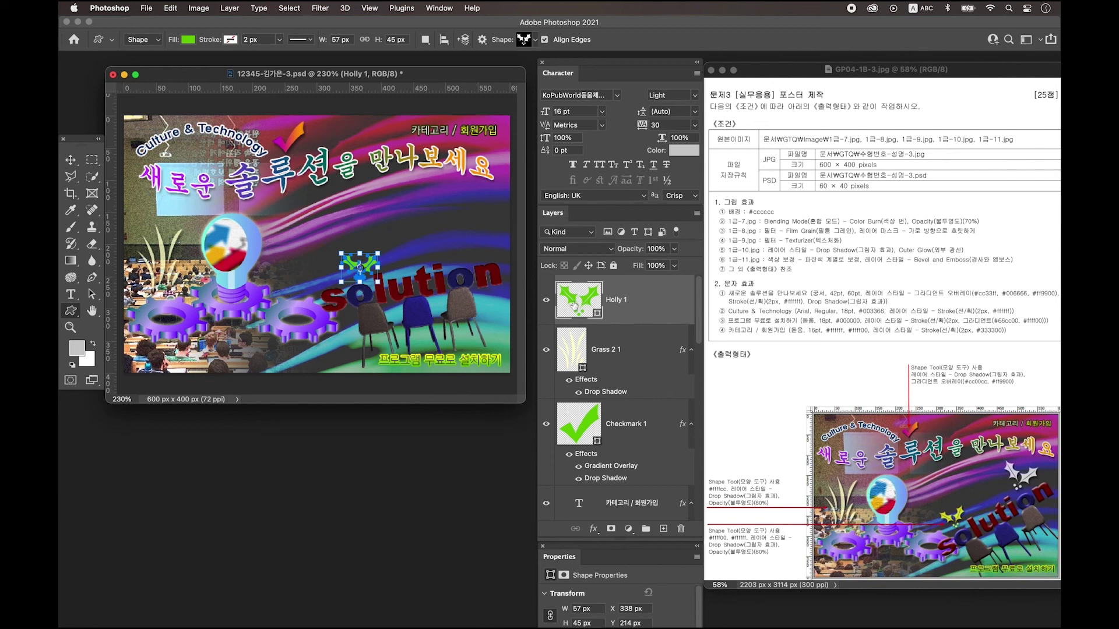
Give the holly a ffff00 fill, a Drop Shadow and 80% opacity.
{"action": "double_click", "coordinate": [574, 302]}
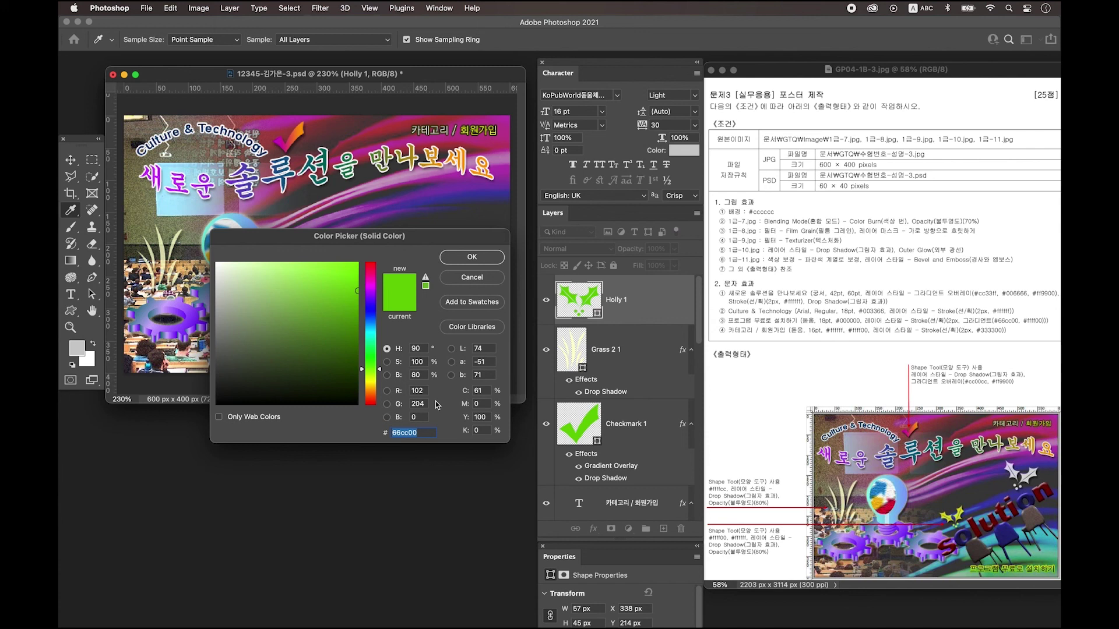
{"action": "type", "text": "ffff00"}
{"action": "key", "text": "Return"}
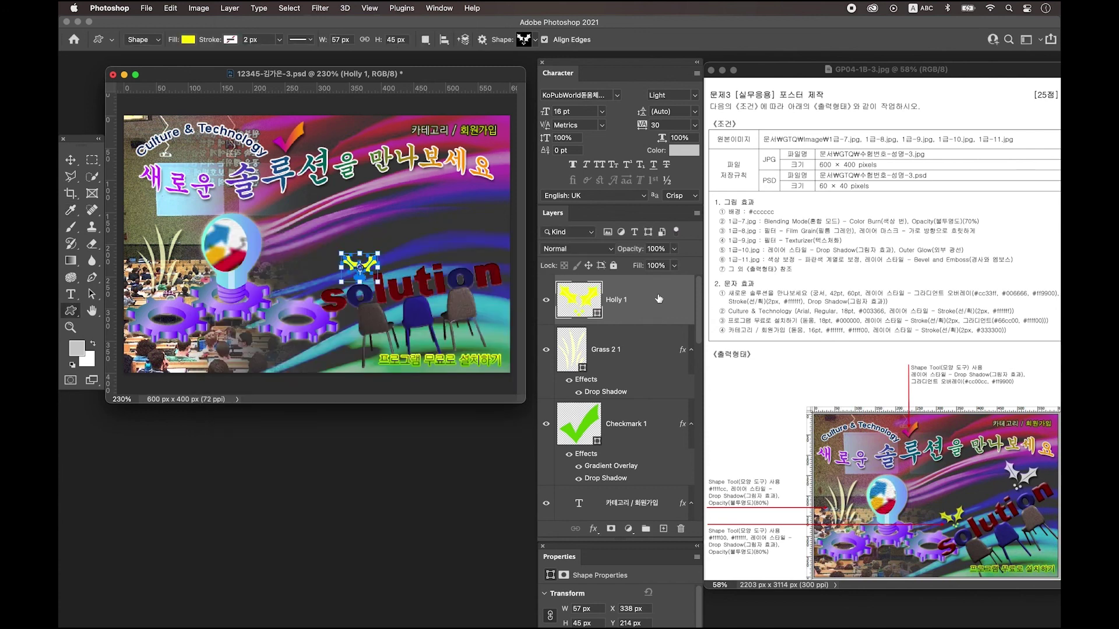
{"action": "double_click", "coordinate": [658, 297]}
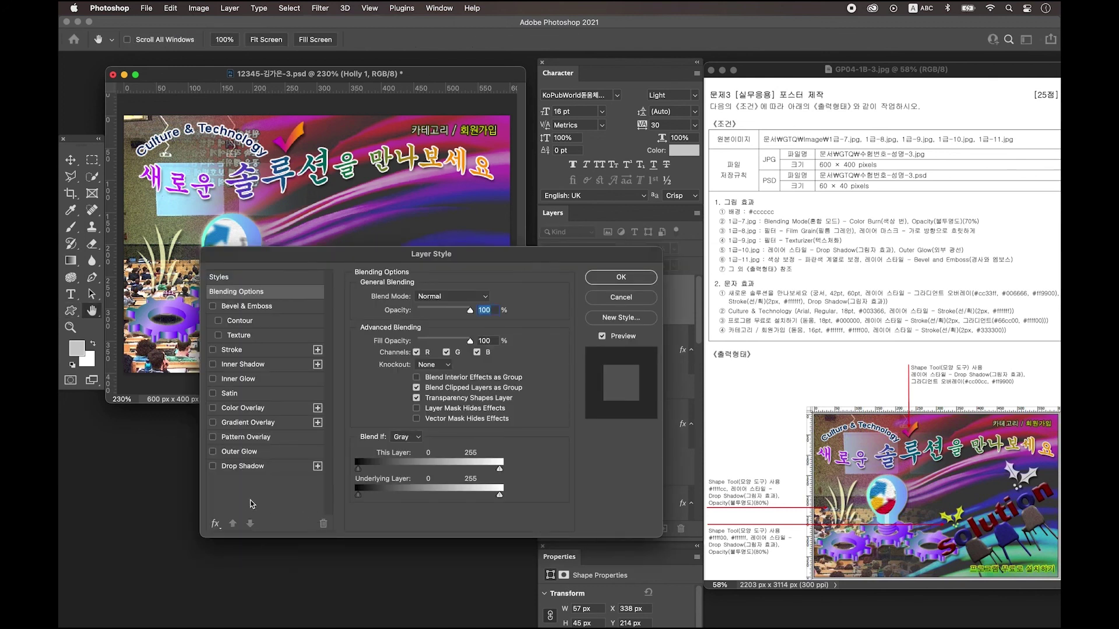
{"action": "left_click", "coordinate": [244, 467]}
{"action": "left_click", "coordinate": [621, 278]}
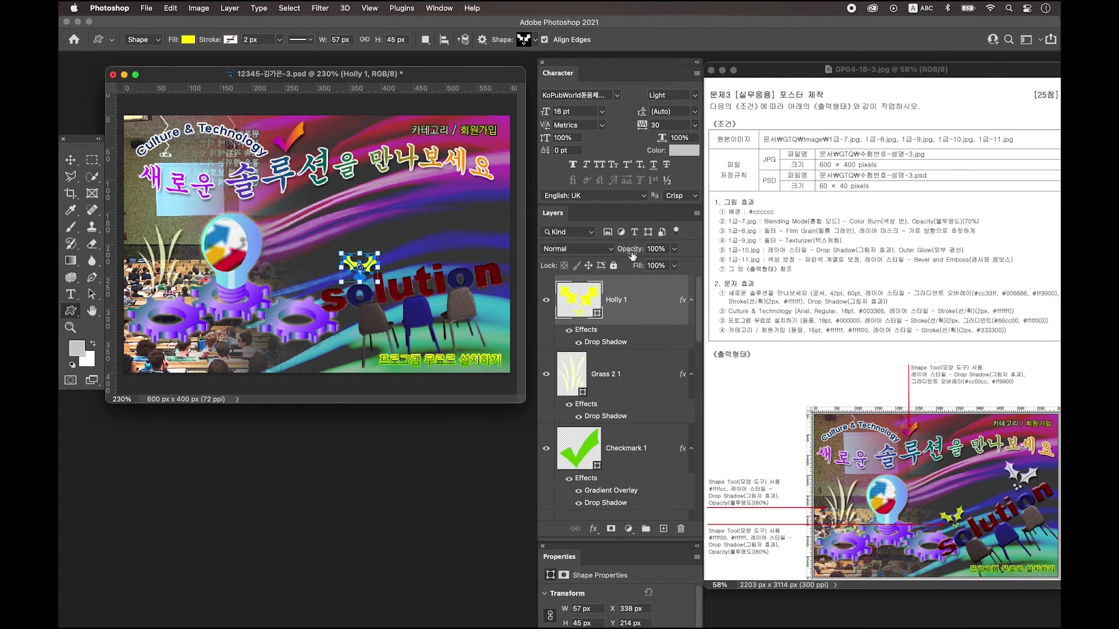
{"action": "left_click", "coordinate": [653, 249]}
{"action": "type", "text": "80"}
Duplicate the holly, move and enlarge the copy toward the upper right, and fill it white (ffffff).
{"action": "key", "text": "super+j"}
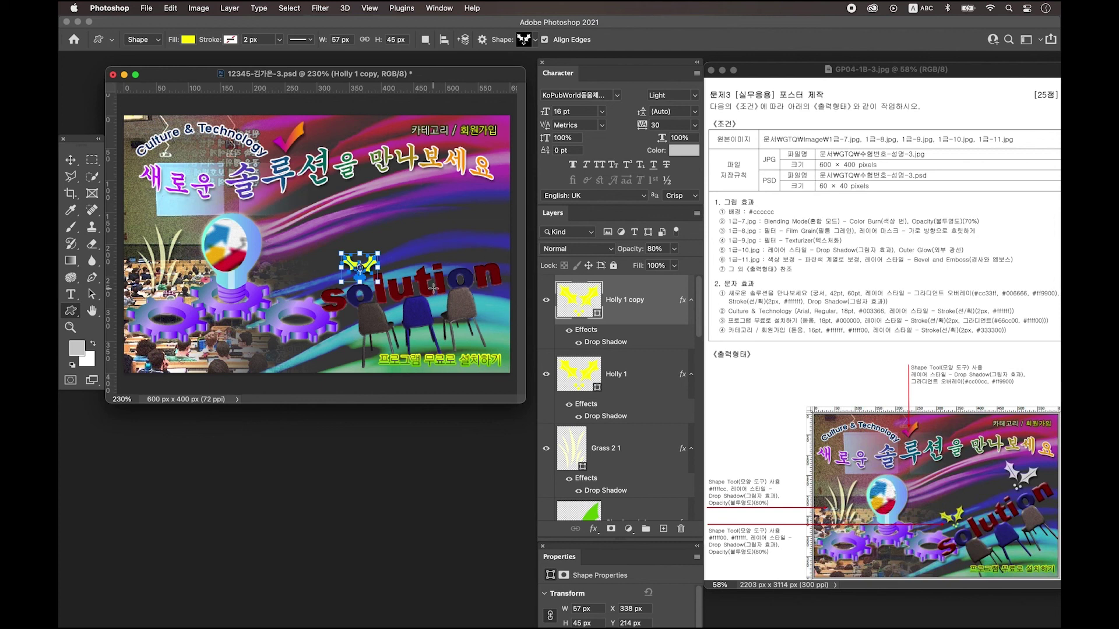
{"action": "key", "text": "super+t"}
{"action": "left_click_drag", "start_coordinate": [359, 265], "coordinate": [500, 224]}
{"action": "key", "text": "Return"}
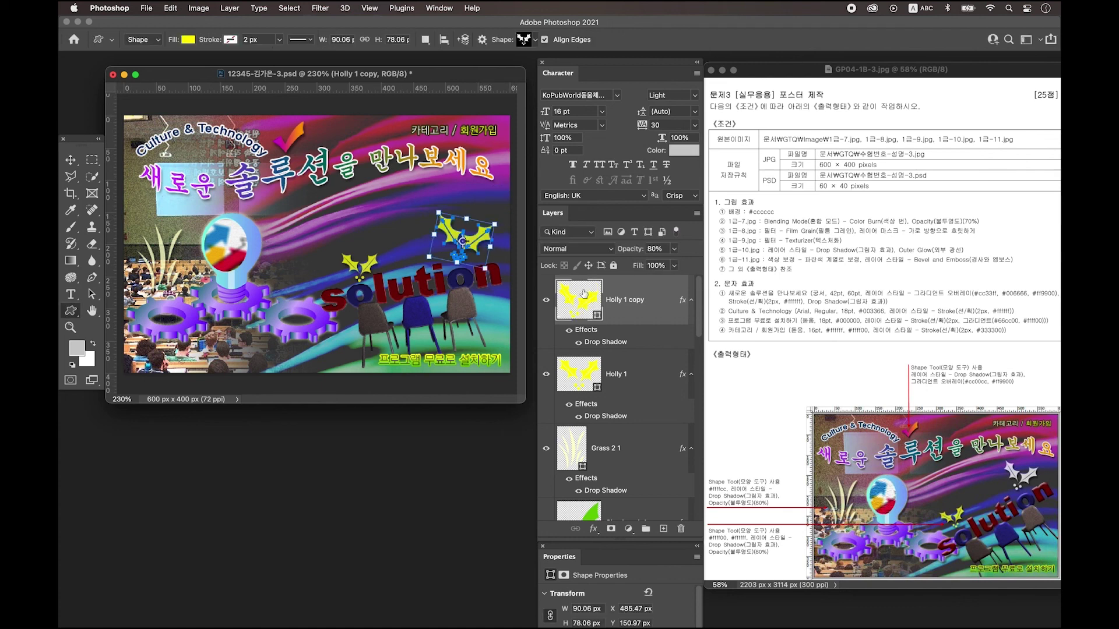
{"action": "double_click", "coordinate": [579, 299]}
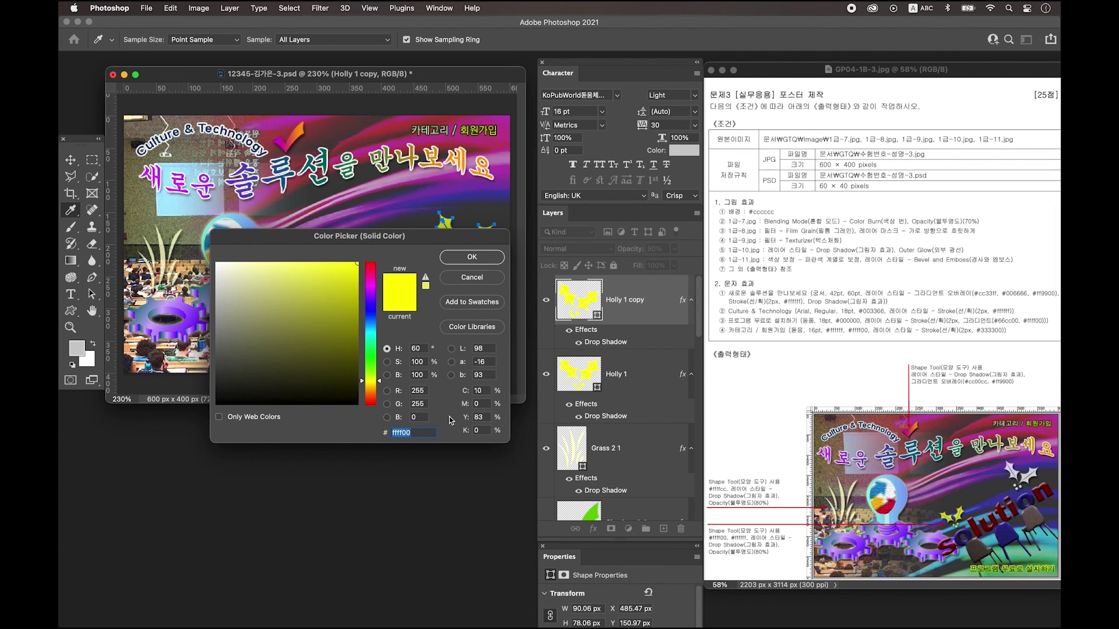
{"action": "type", "text": "ff"}
{"action": "type", "text": "ff"}
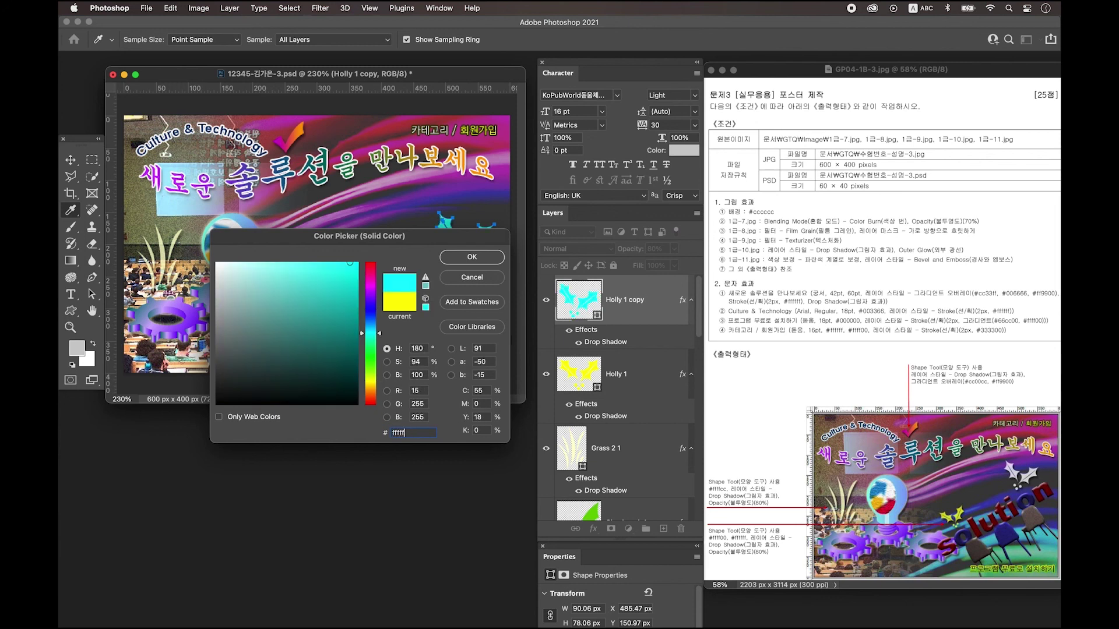
{"action": "key", "text": "Return"}
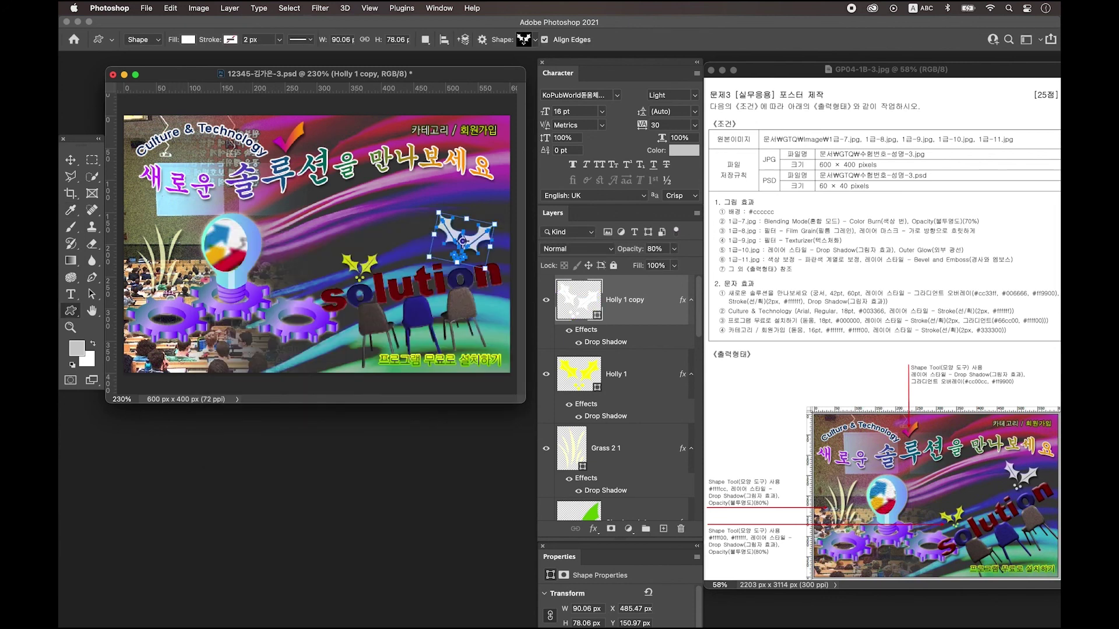
Nudge the original holly's position slightly with the Move tool.
{"action": "left_click", "coordinate": [71, 160]}
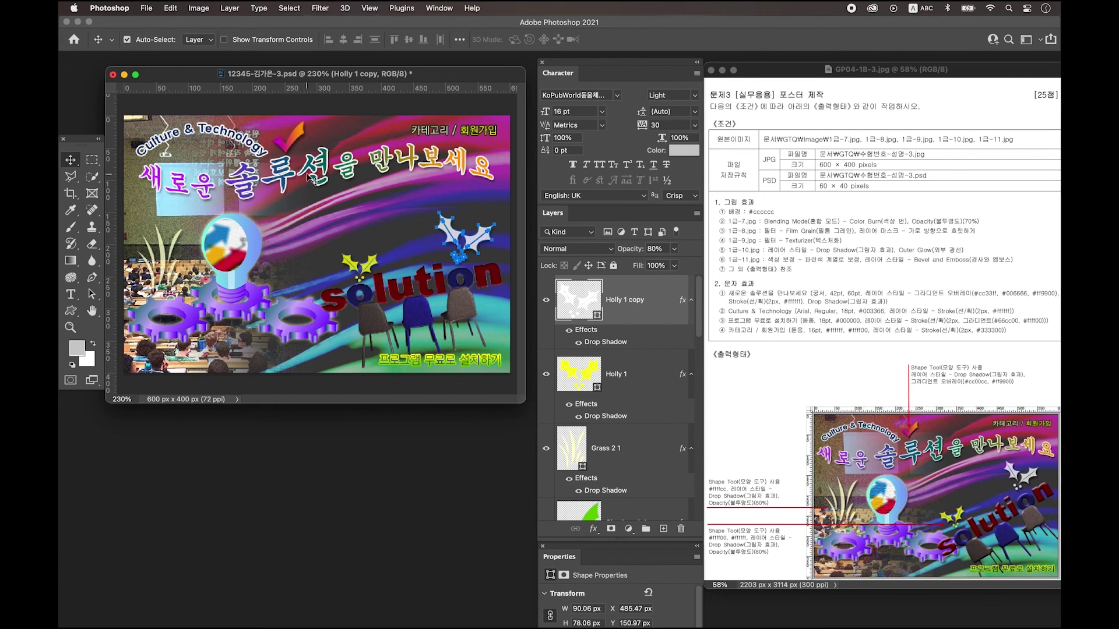
{"action": "left_click", "coordinate": [313, 178]}
{"action": "left_click_drag", "start_coordinate": [363, 266], "coordinate": [370, 259]}
{"action": "left_click", "coordinate": [488, 229]}
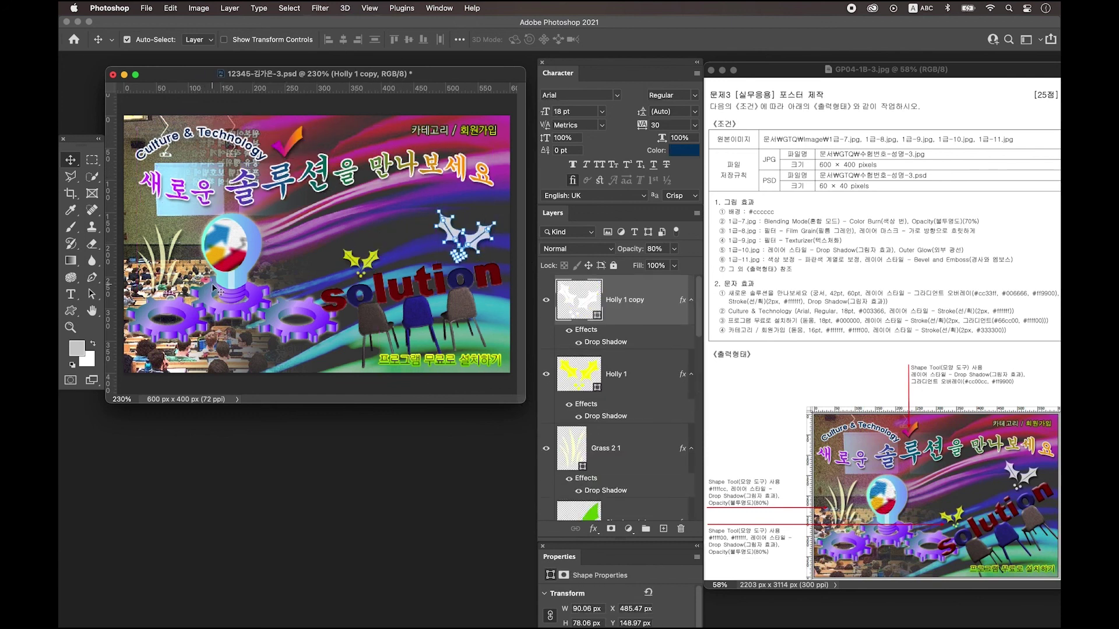
Tilt the solution text slightly counter-clockwise and enlarge it, then deselect all layers.
{"action": "left_click", "coordinate": [463, 300]}
{"action": "key", "text": "super+t"}
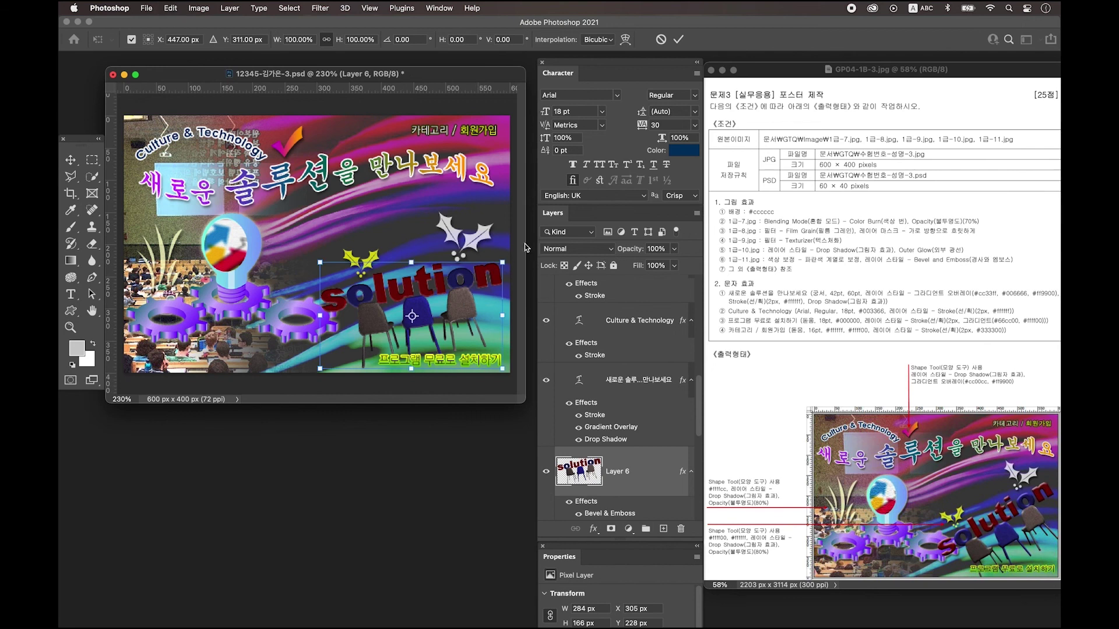
{"action": "left_click_drag", "start_coordinate": [527, 245], "coordinate": [521, 234]}
{"action": "key", "text": "Return"}
{"action": "key", "text": "super+t"}
{"action": "left_click_drag", "start_coordinate": [318, 255], "coordinate": [307, 252]}
{"action": "key", "text": "Return"}
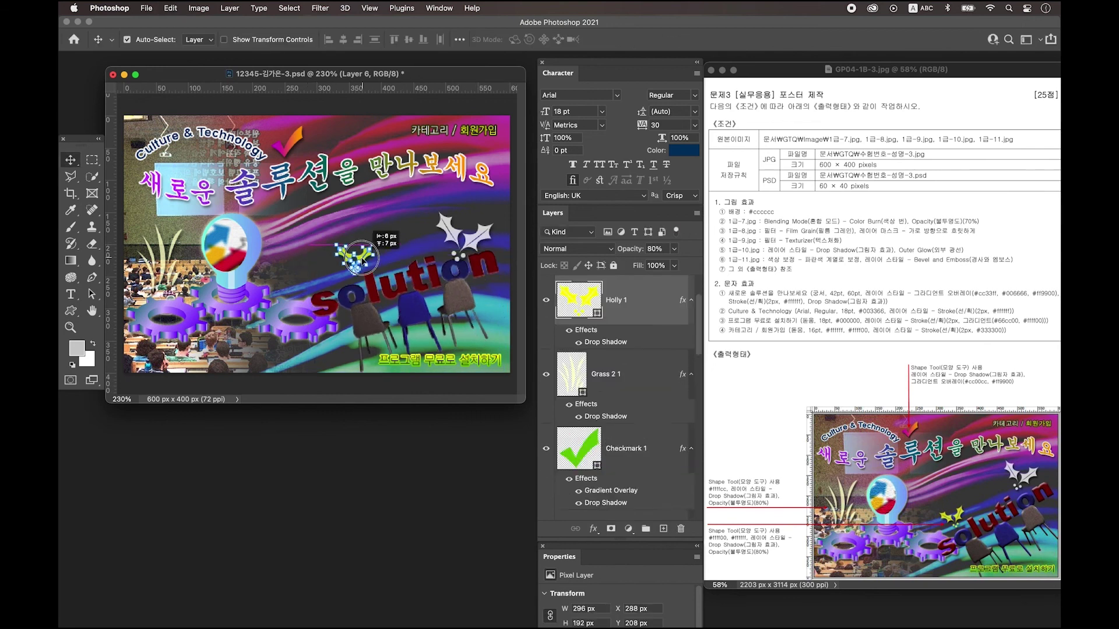
{"action": "left_click", "coordinate": [447, 395]}
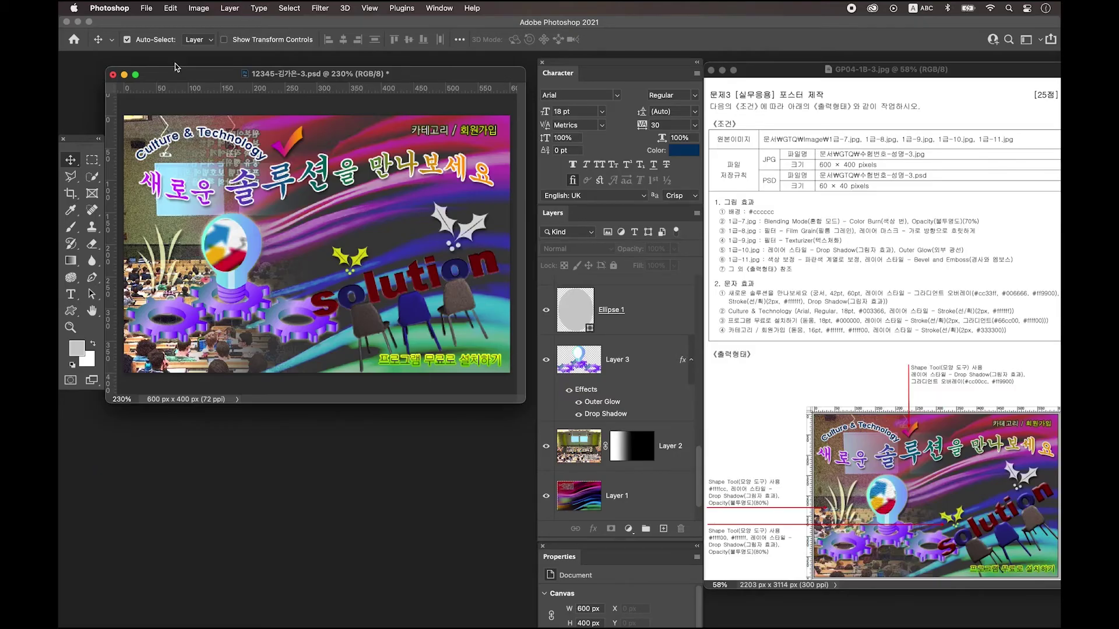
Save a JPEG copy of the poster to the computer at Quality 12.
{"action": "left_click", "coordinate": [145, 8]}
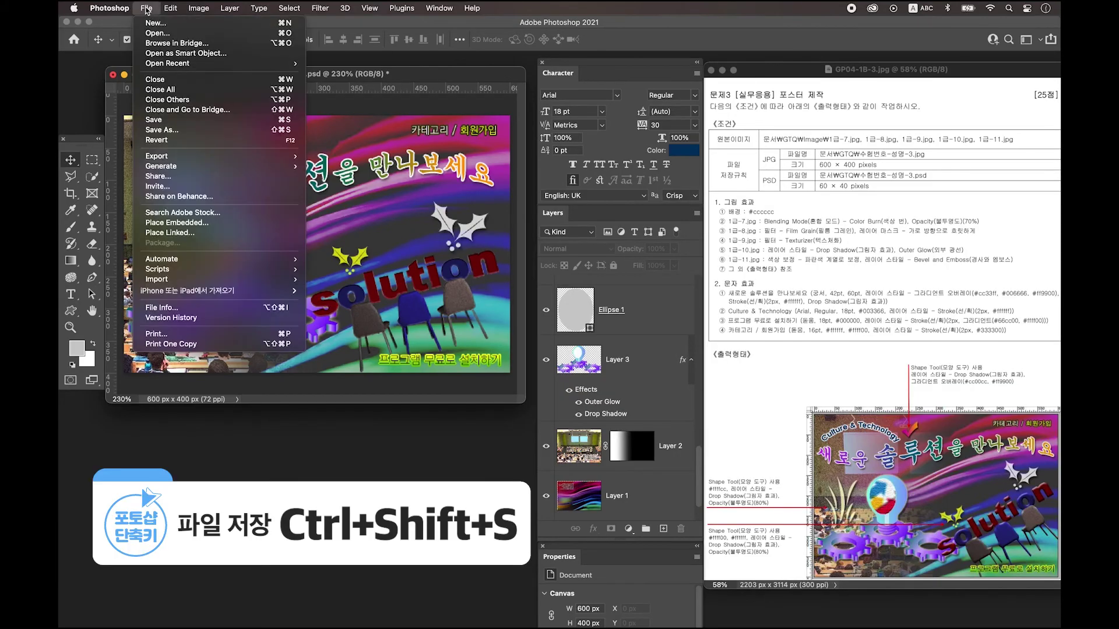
{"action": "left_click", "coordinate": [192, 130]}
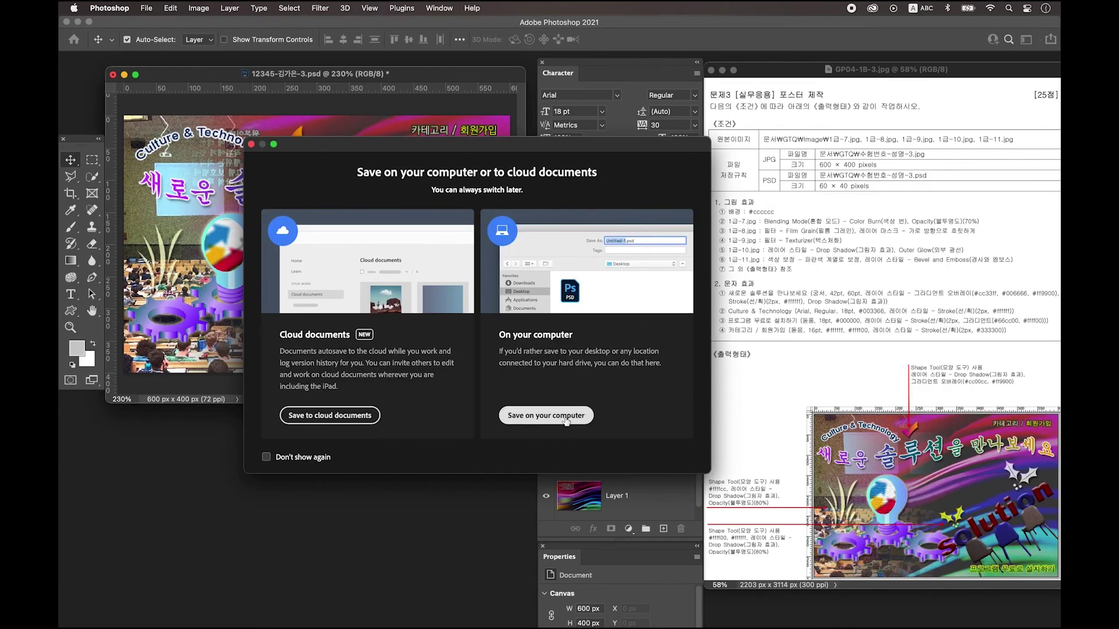
{"action": "left_click", "coordinate": [569, 416]}
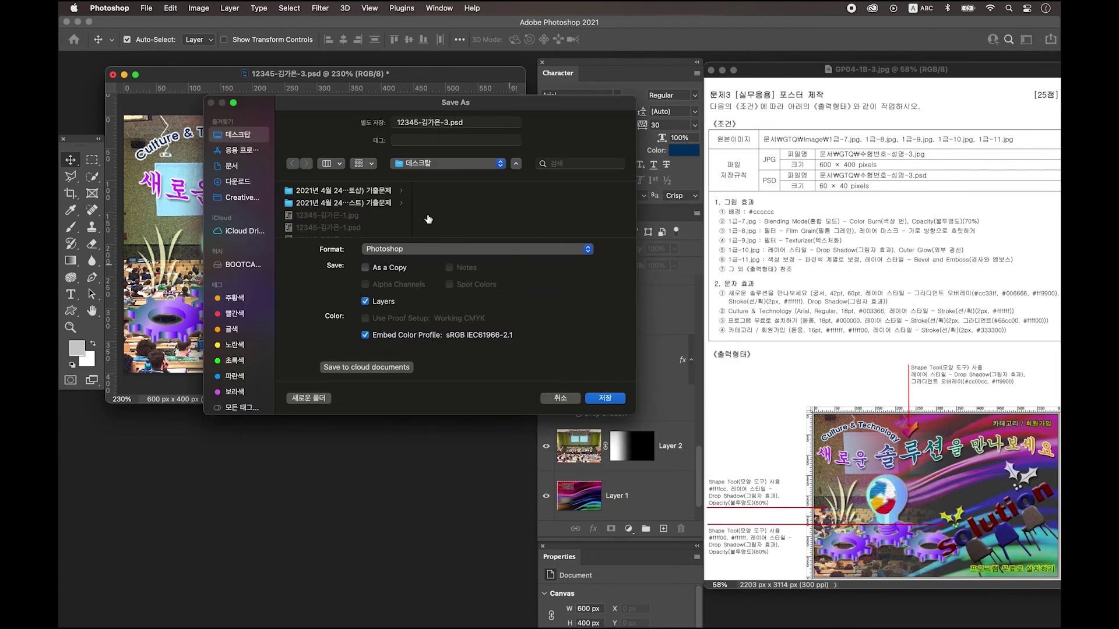
{"action": "left_click", "coordinate": [428, 252]}
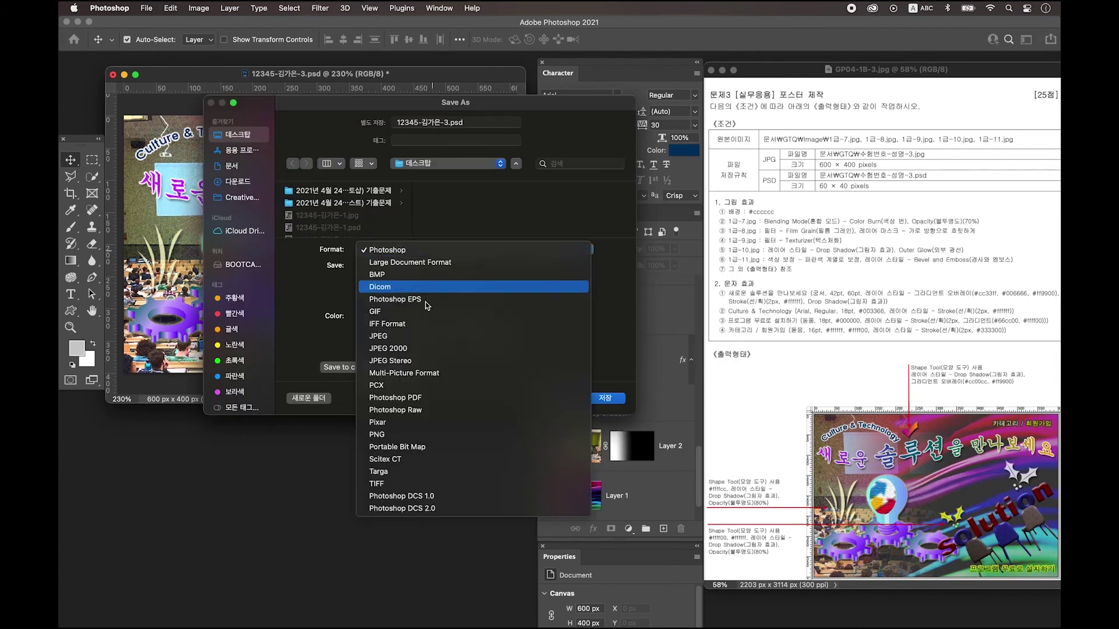
{"action": "left_click", "coordinate": [423, 335]}
{"action": "left_click", "coordinate": [606, 396]}
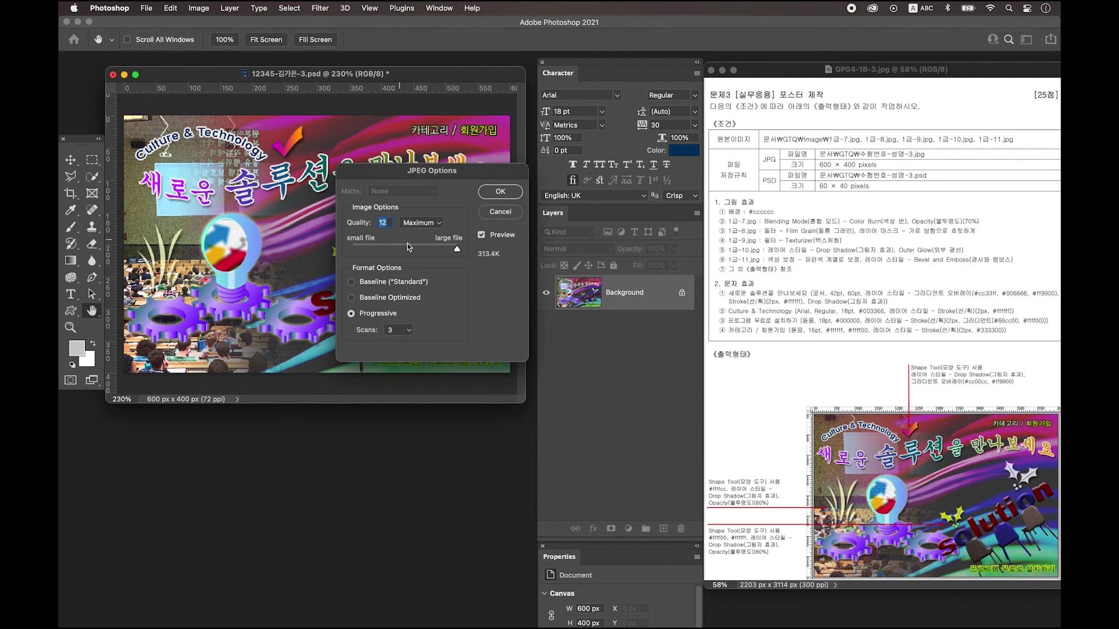
{"action": "left_click", "coordinate": [497, 192]}
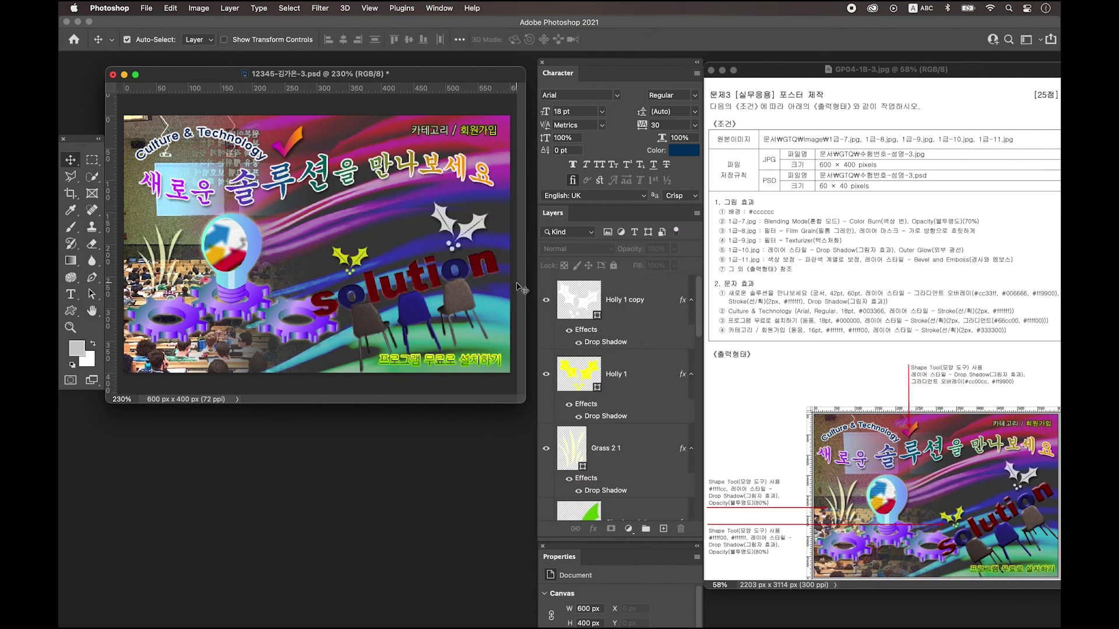
Resize the image to 60×40 pixels with Image Size.
{"action": "left_click", "coordinate": [199, 7]}
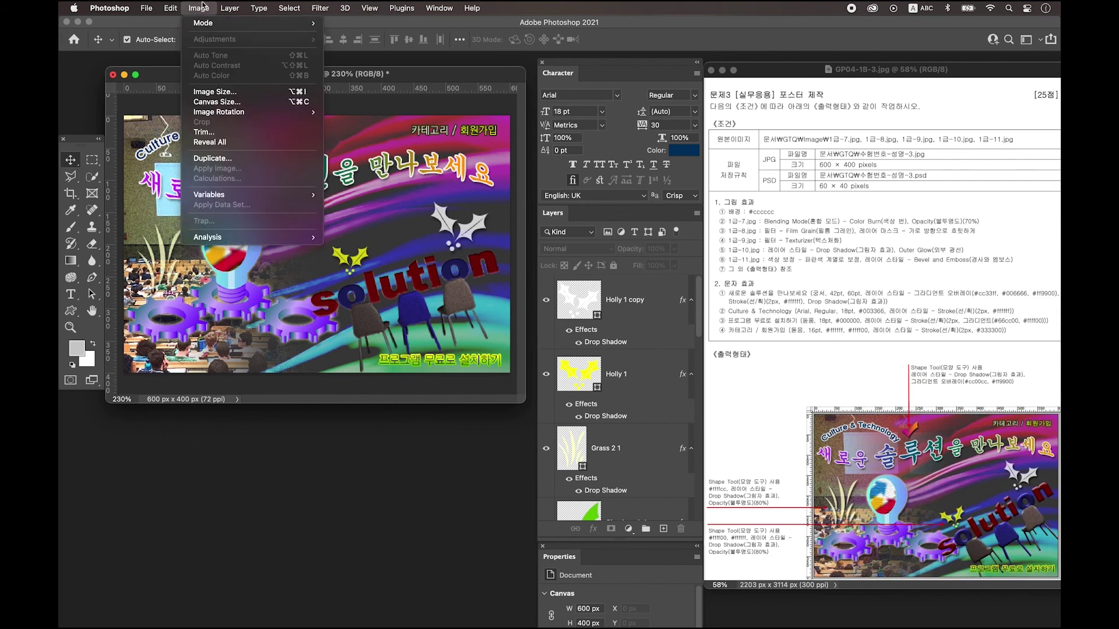
{"action": "left_click", "coordinate": [215, 91]}
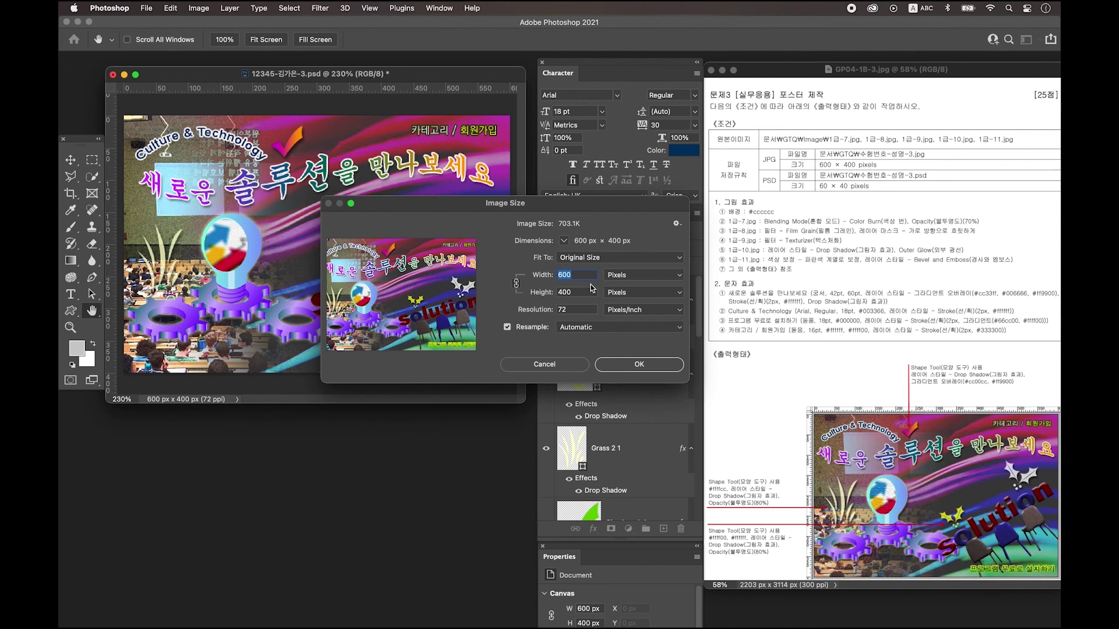
{"action": "type", "text": "60"}
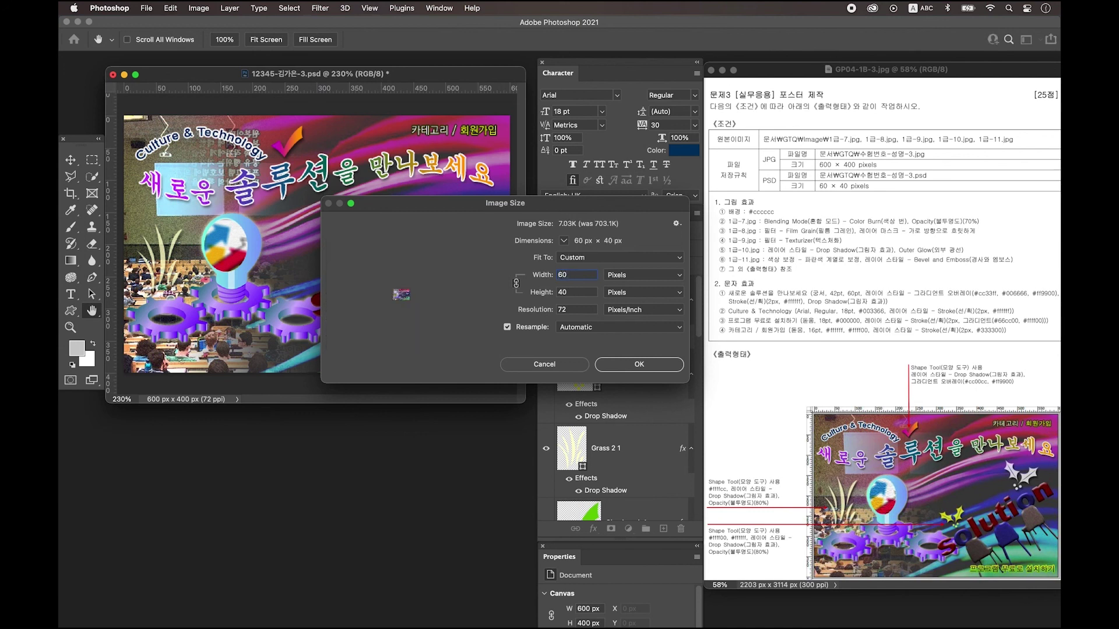
{"action": "left_click", "coordinate": [639, 365]}
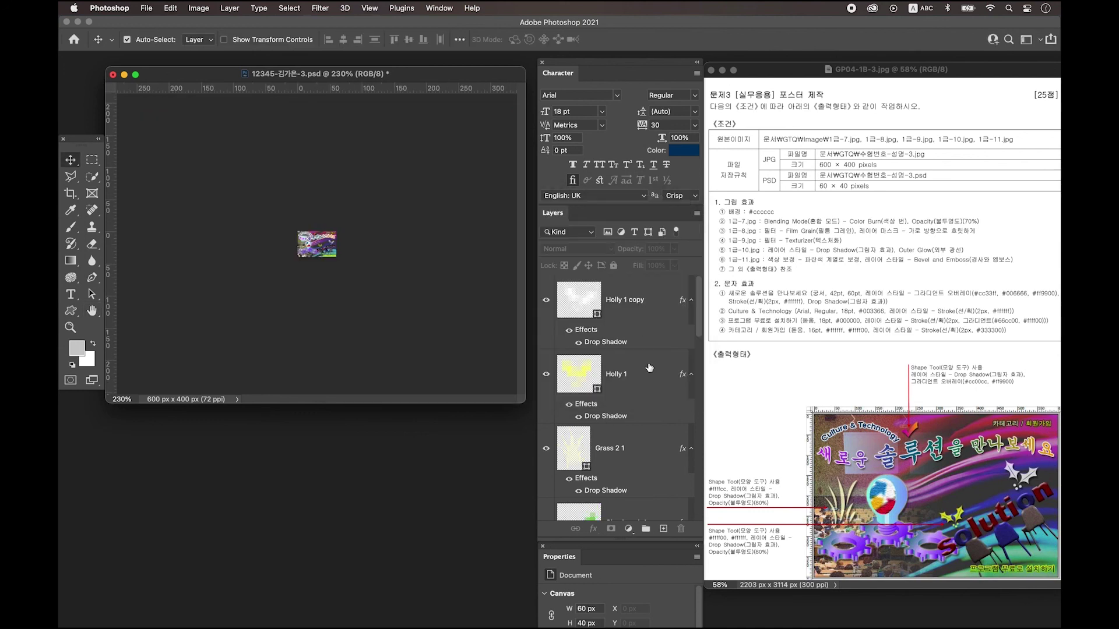
Save the resized poster as a PSD, replacing the existing file.
{"action": "left_click", "coordinate": [147, 10]}
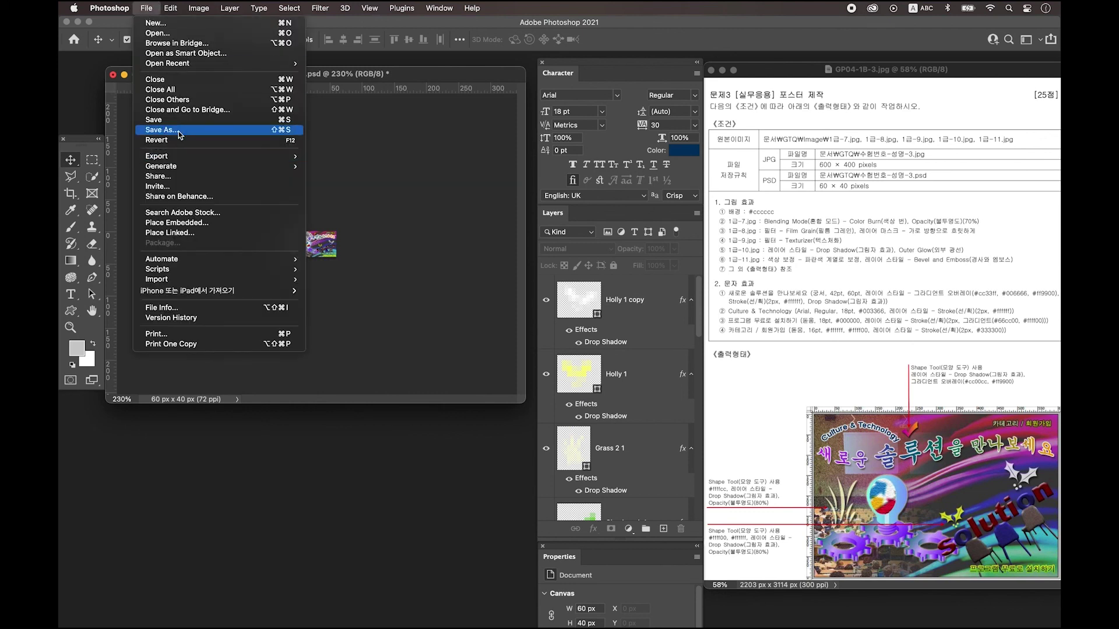
{"action": "key", "text": "Escape"}
{"action": "key", "text": "super+shift+s"}
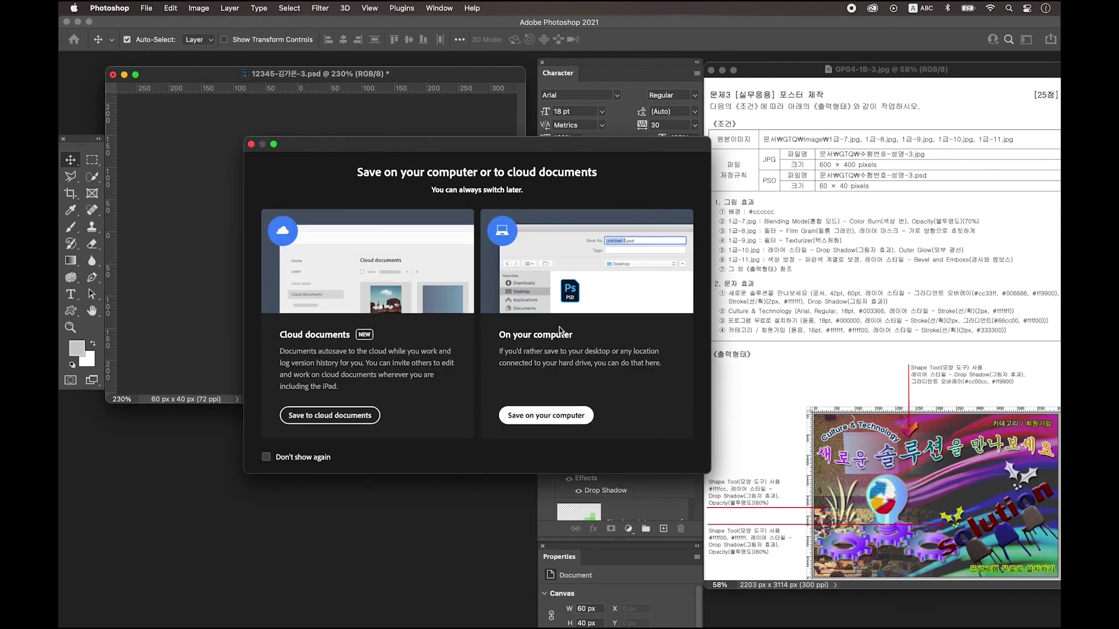
{"action": "left_click", "coordinate": [546, 418]}
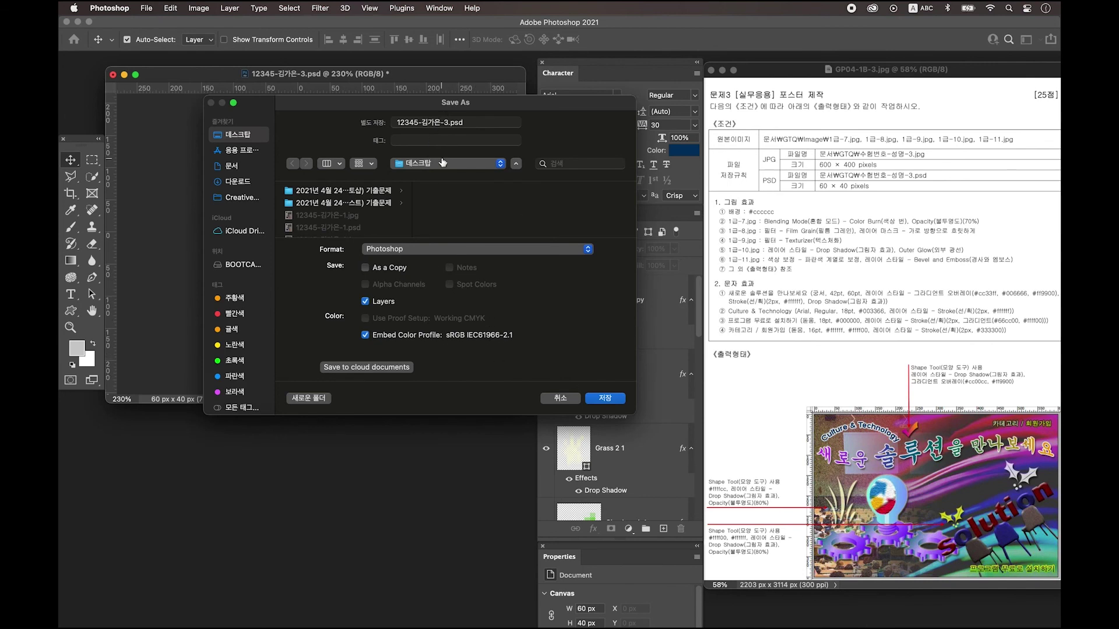
{"action": "left_click", "coordinate": [606, 399]}
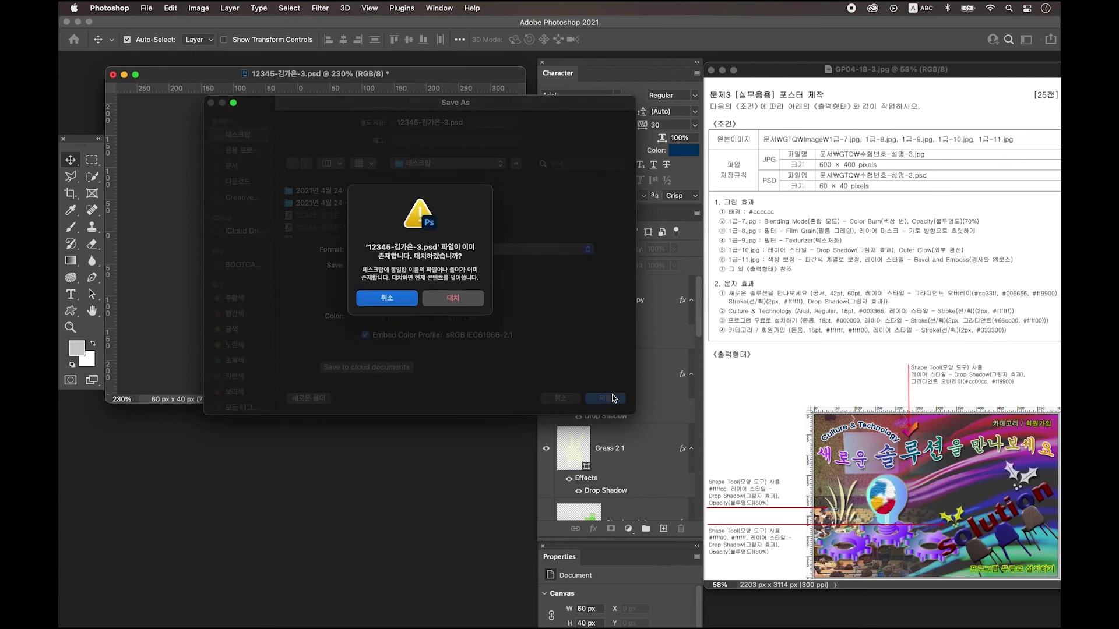
{"action": "left_click", "coordinate": [450, 302]}
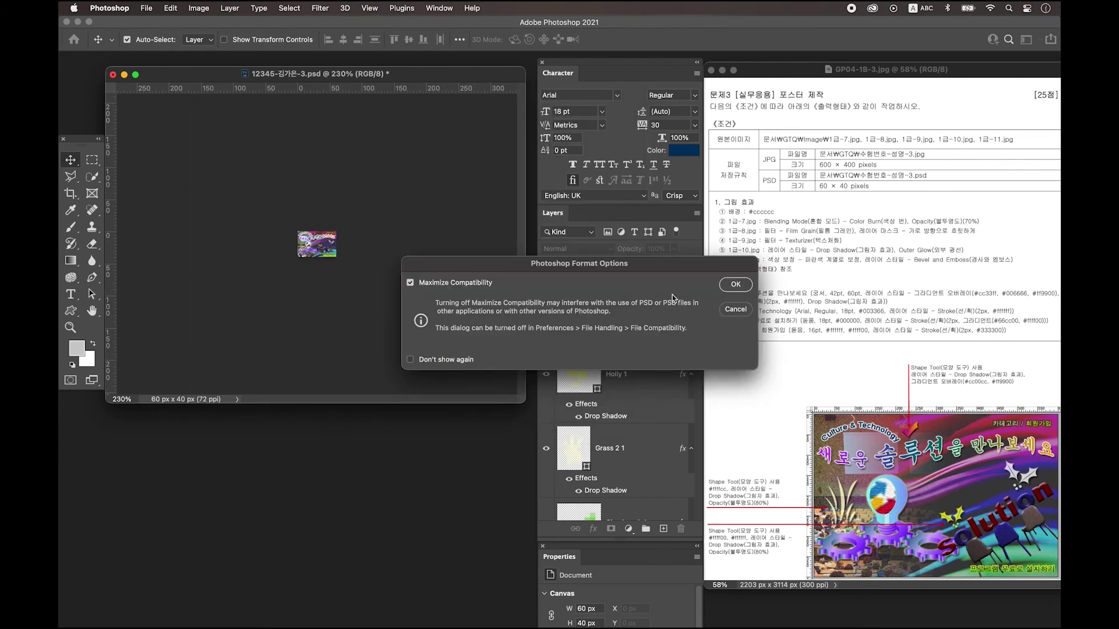